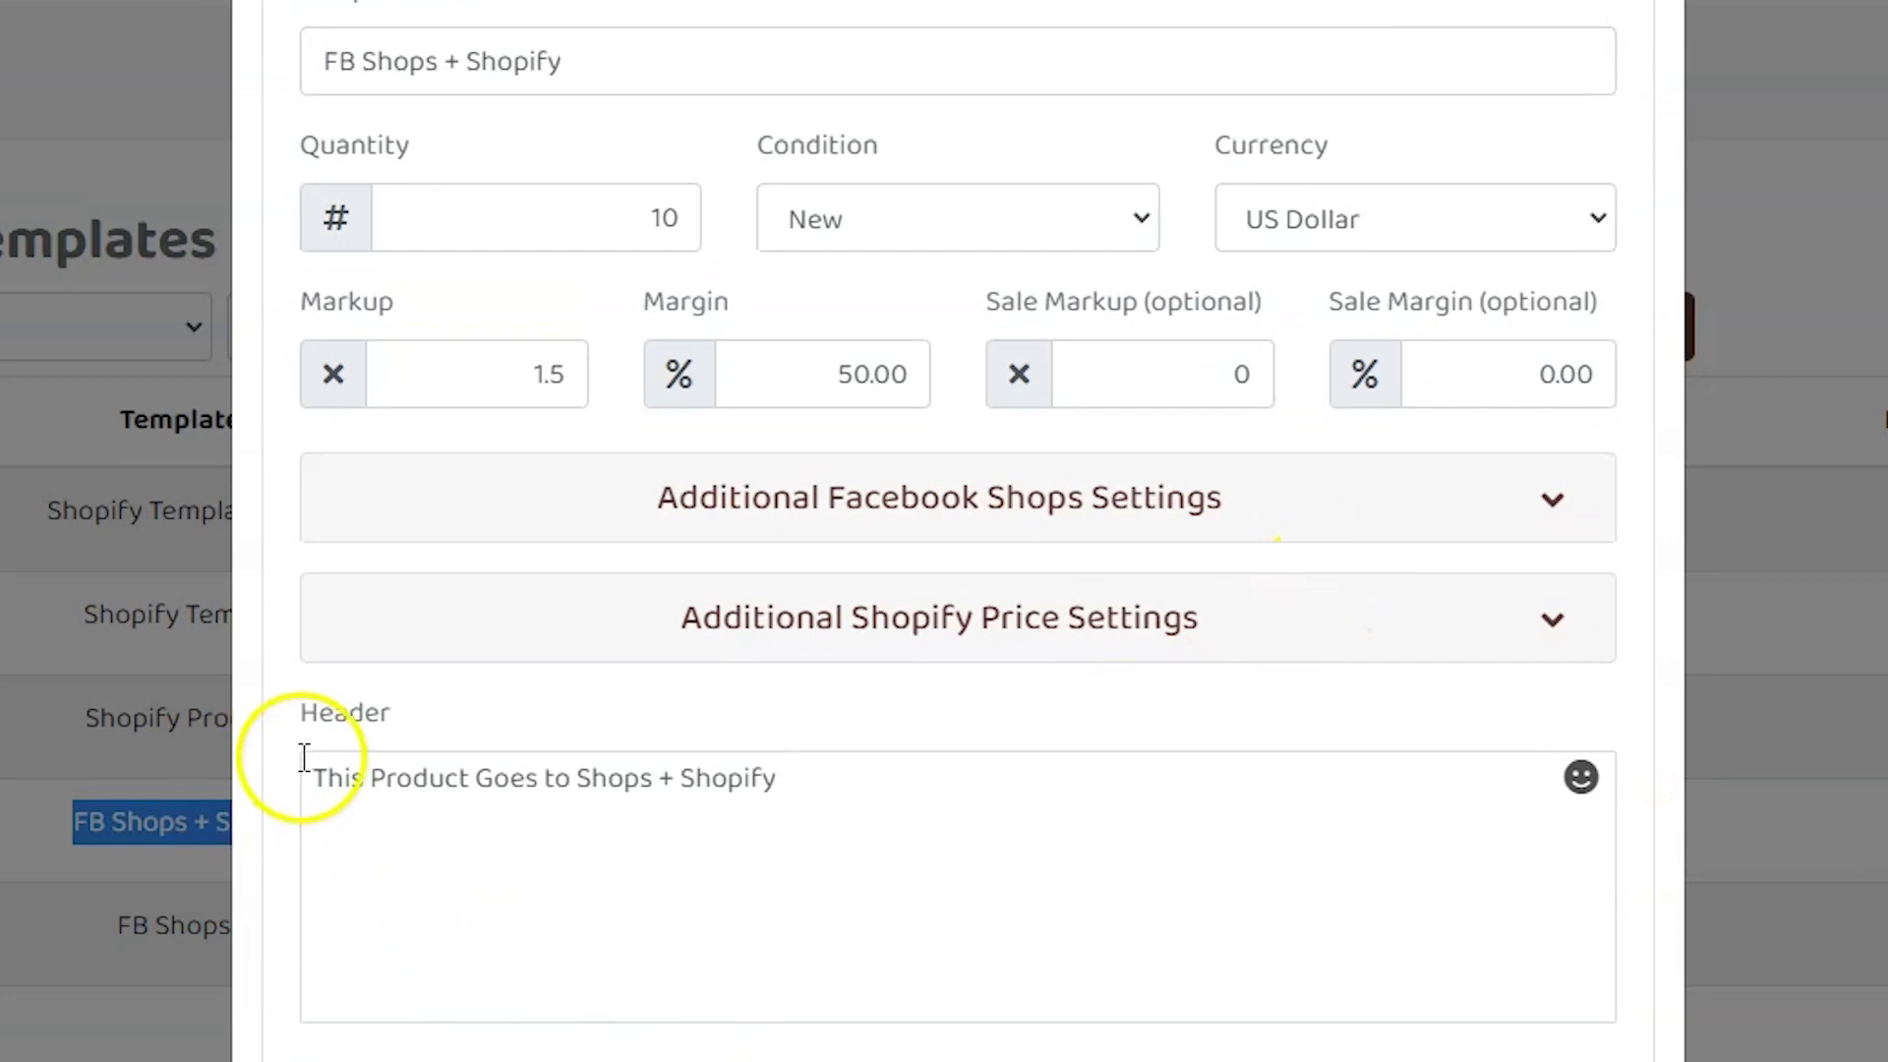
Examine the general settings of the FB Shops + Shopify template, including its additional Facebook Shops and Shopify price settings, header and footer.
scroll(466, 489, up, 5)
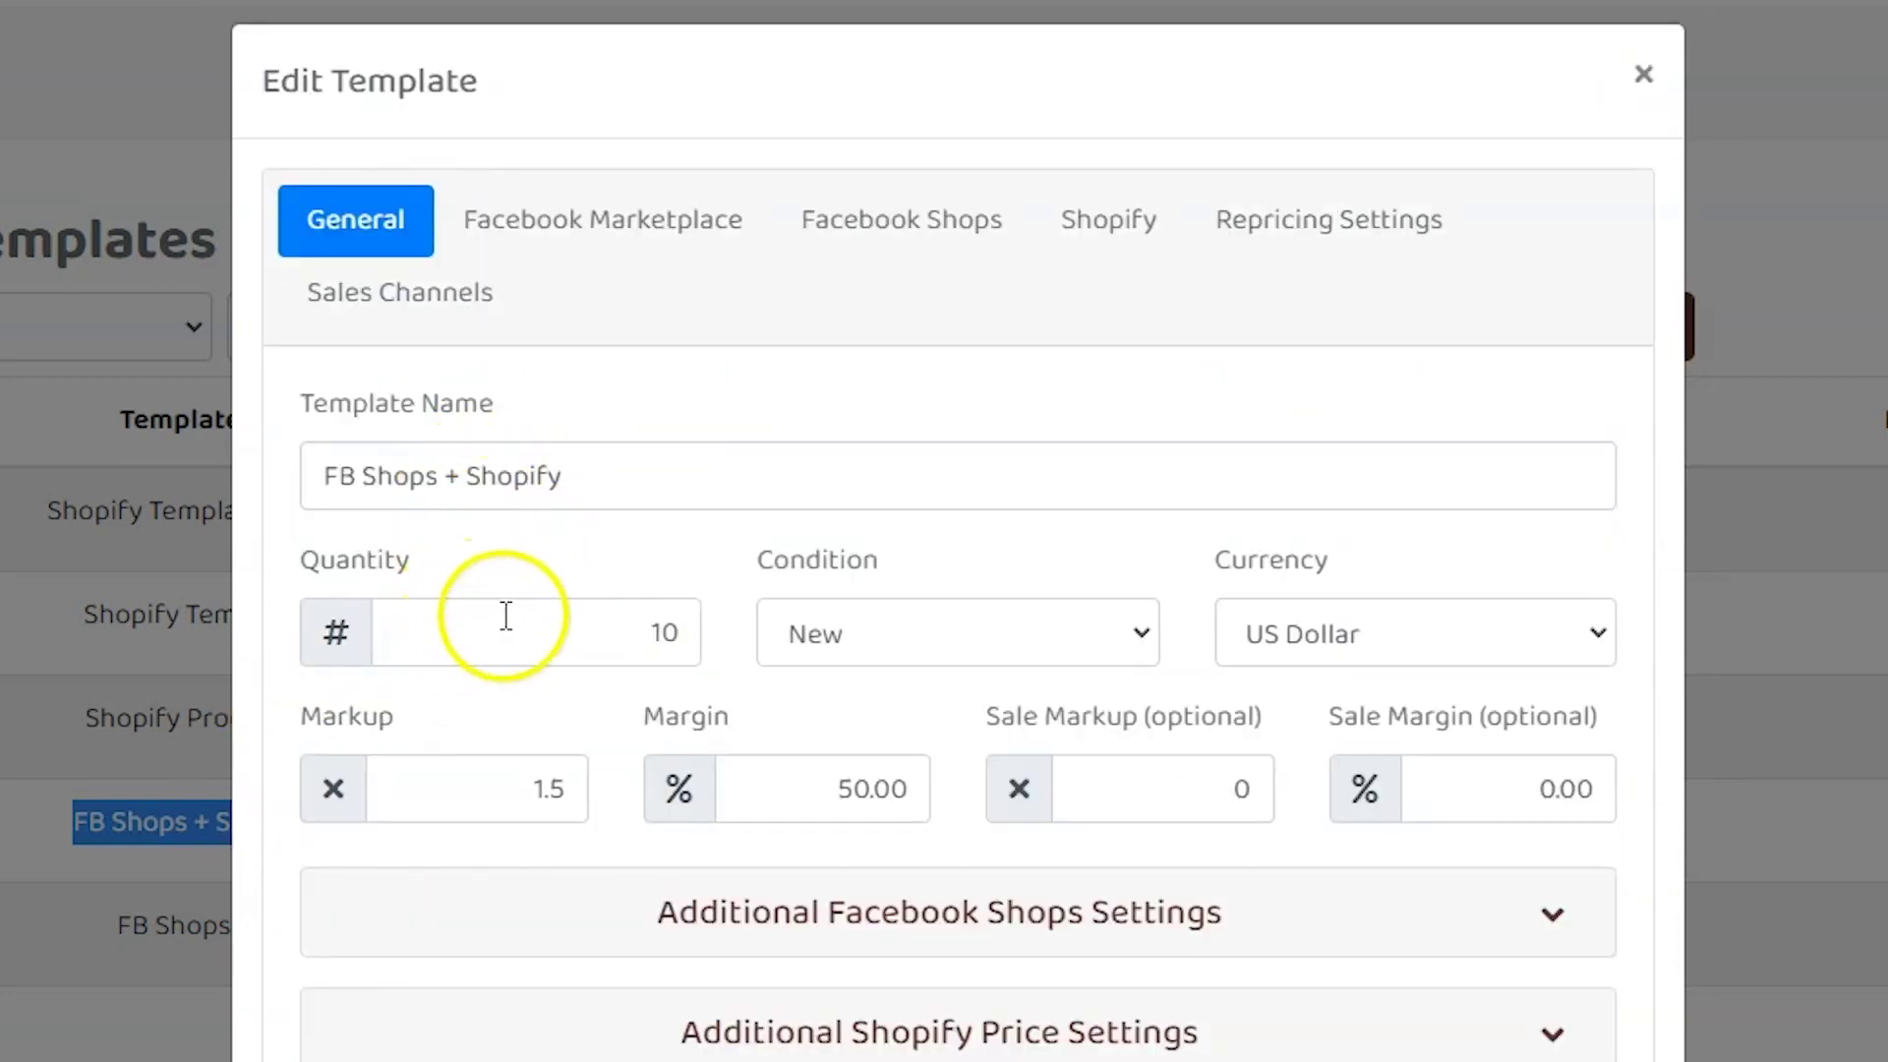
scroll(590, 590, down, 2)
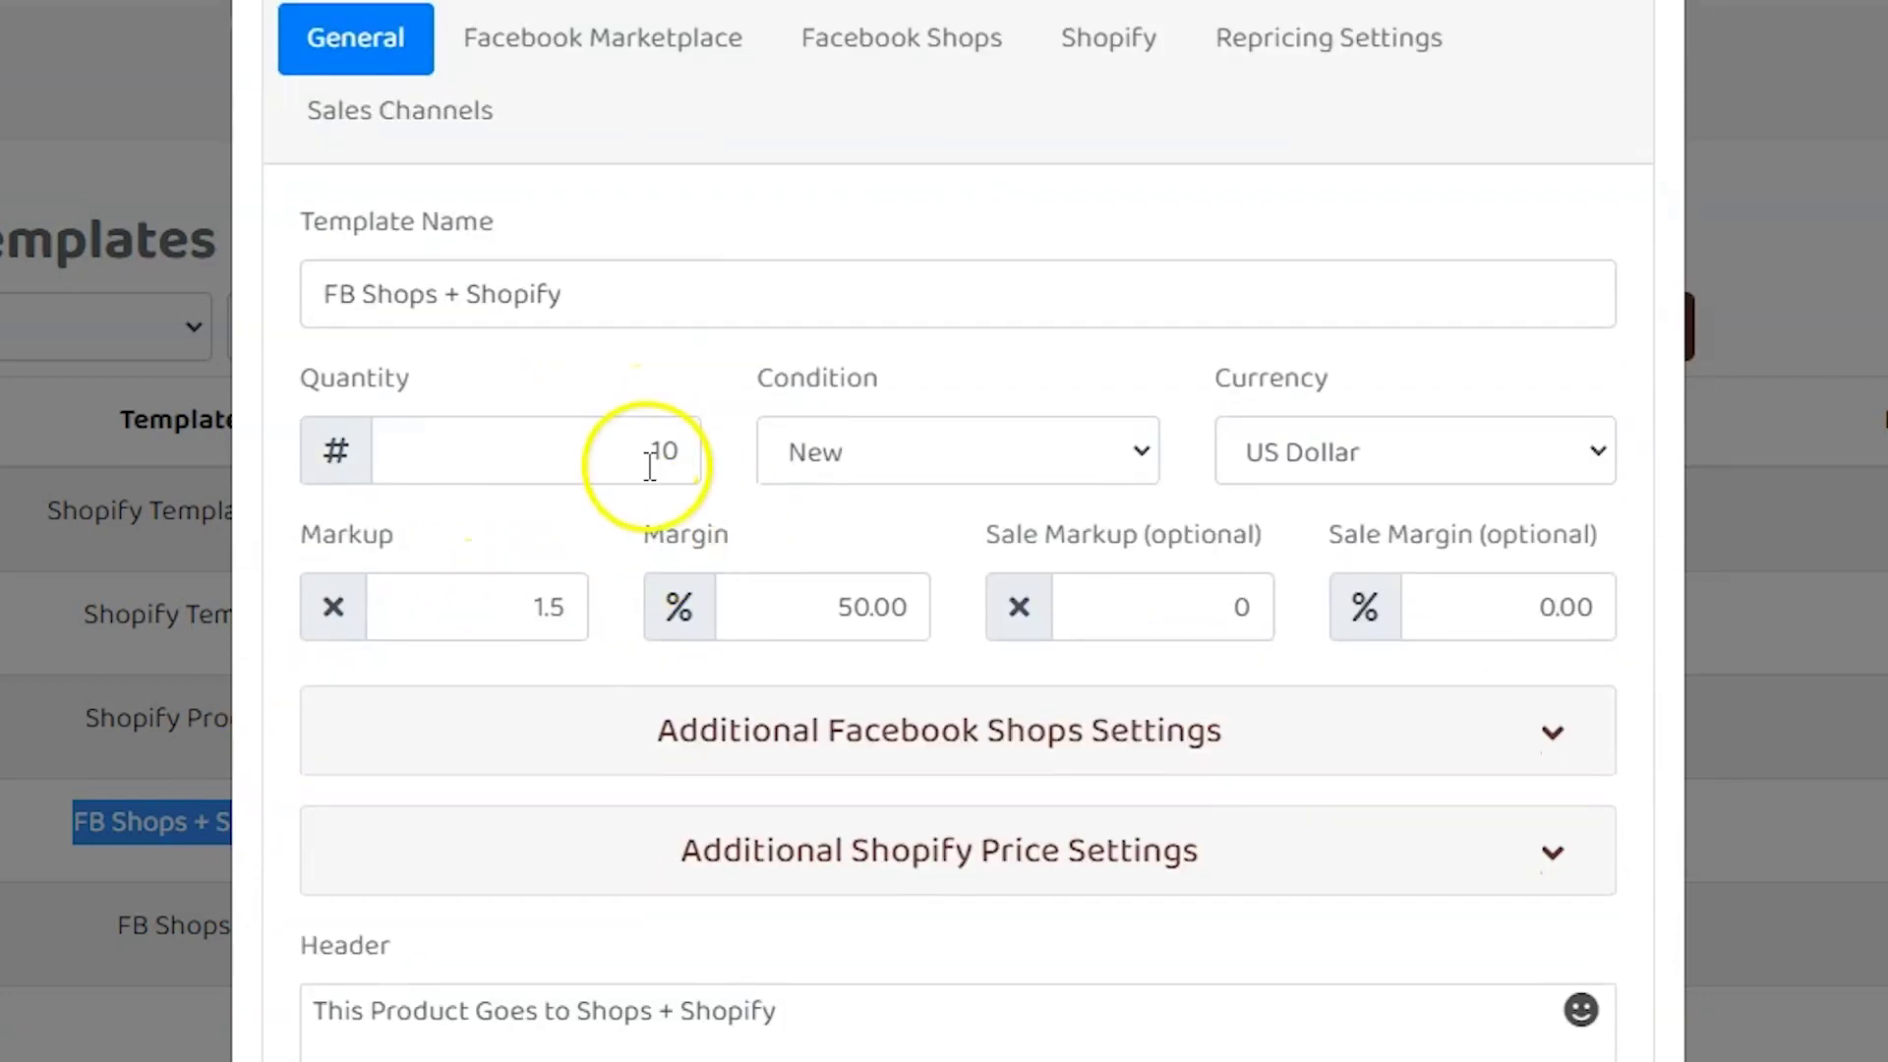
click(814, 602)
scroll(846, 657, down, 2)
click(864, 582)
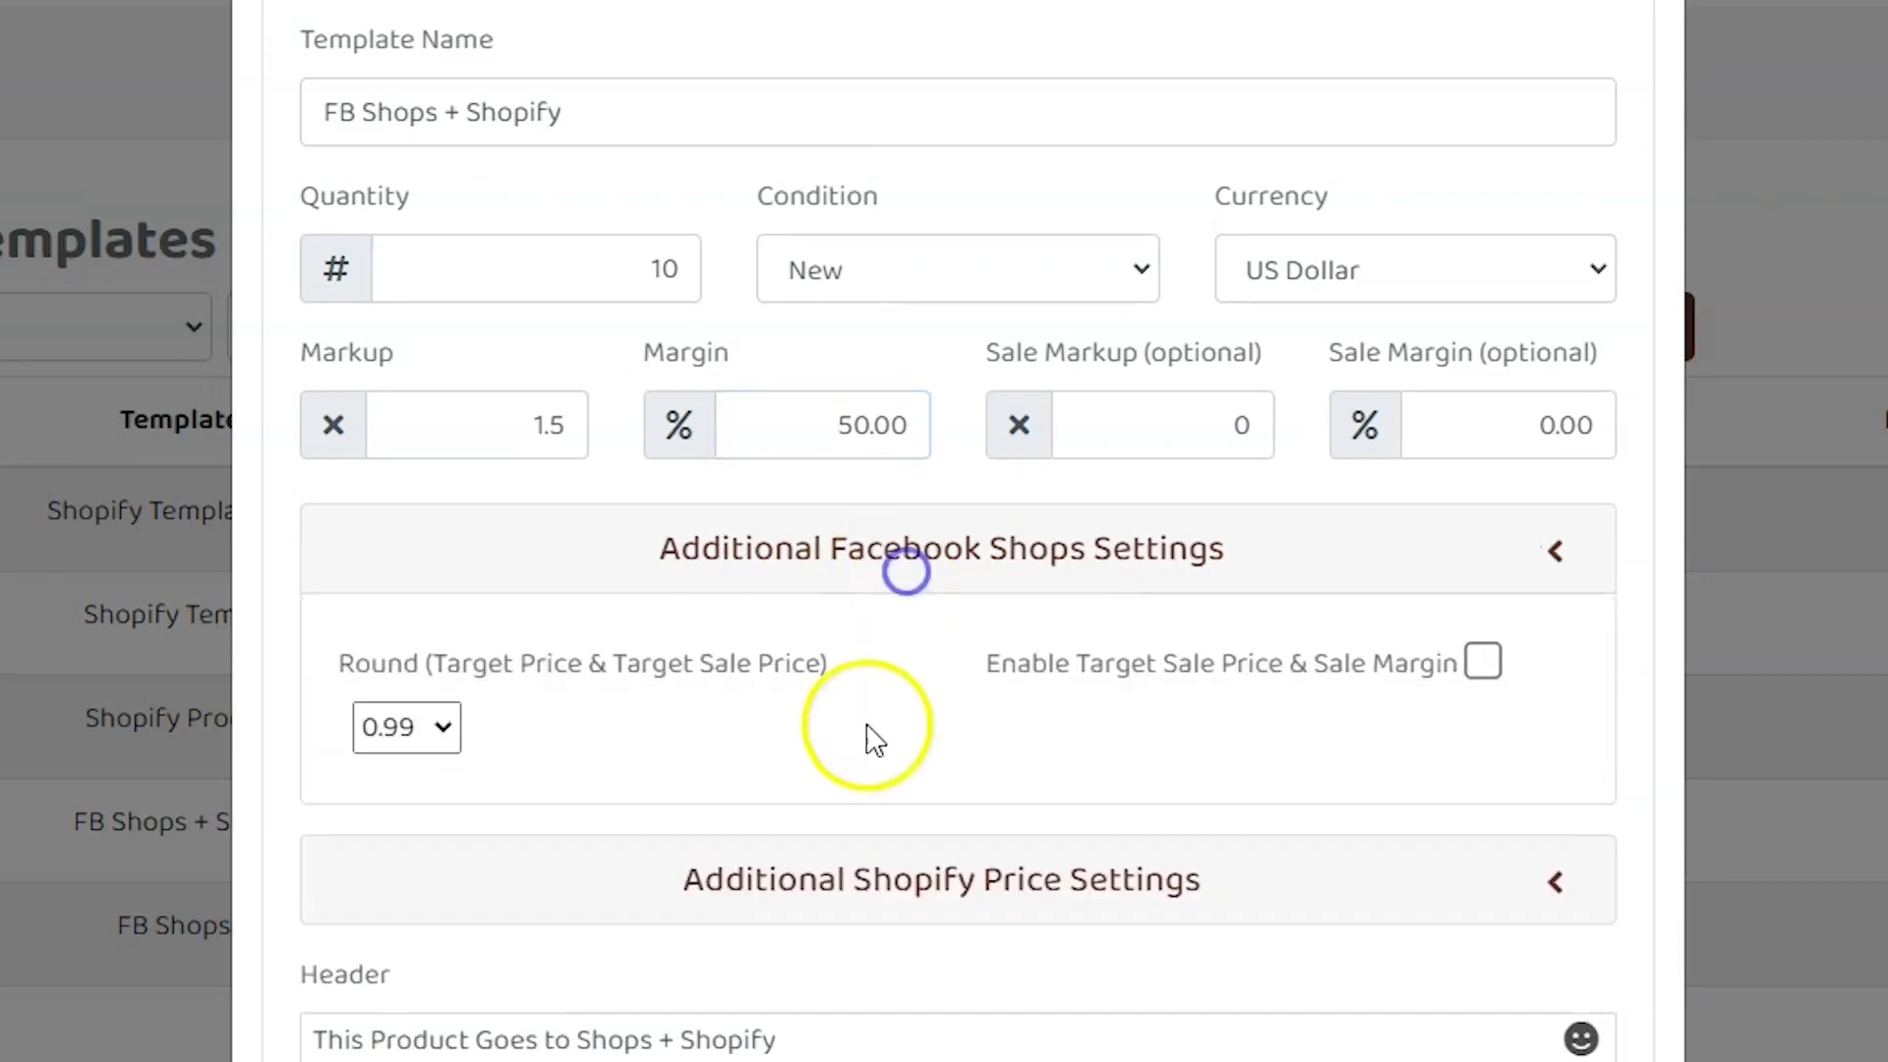
click(834, 859)
scroll(850, 825, down, 2)
scroll(864, 799, down, 4)
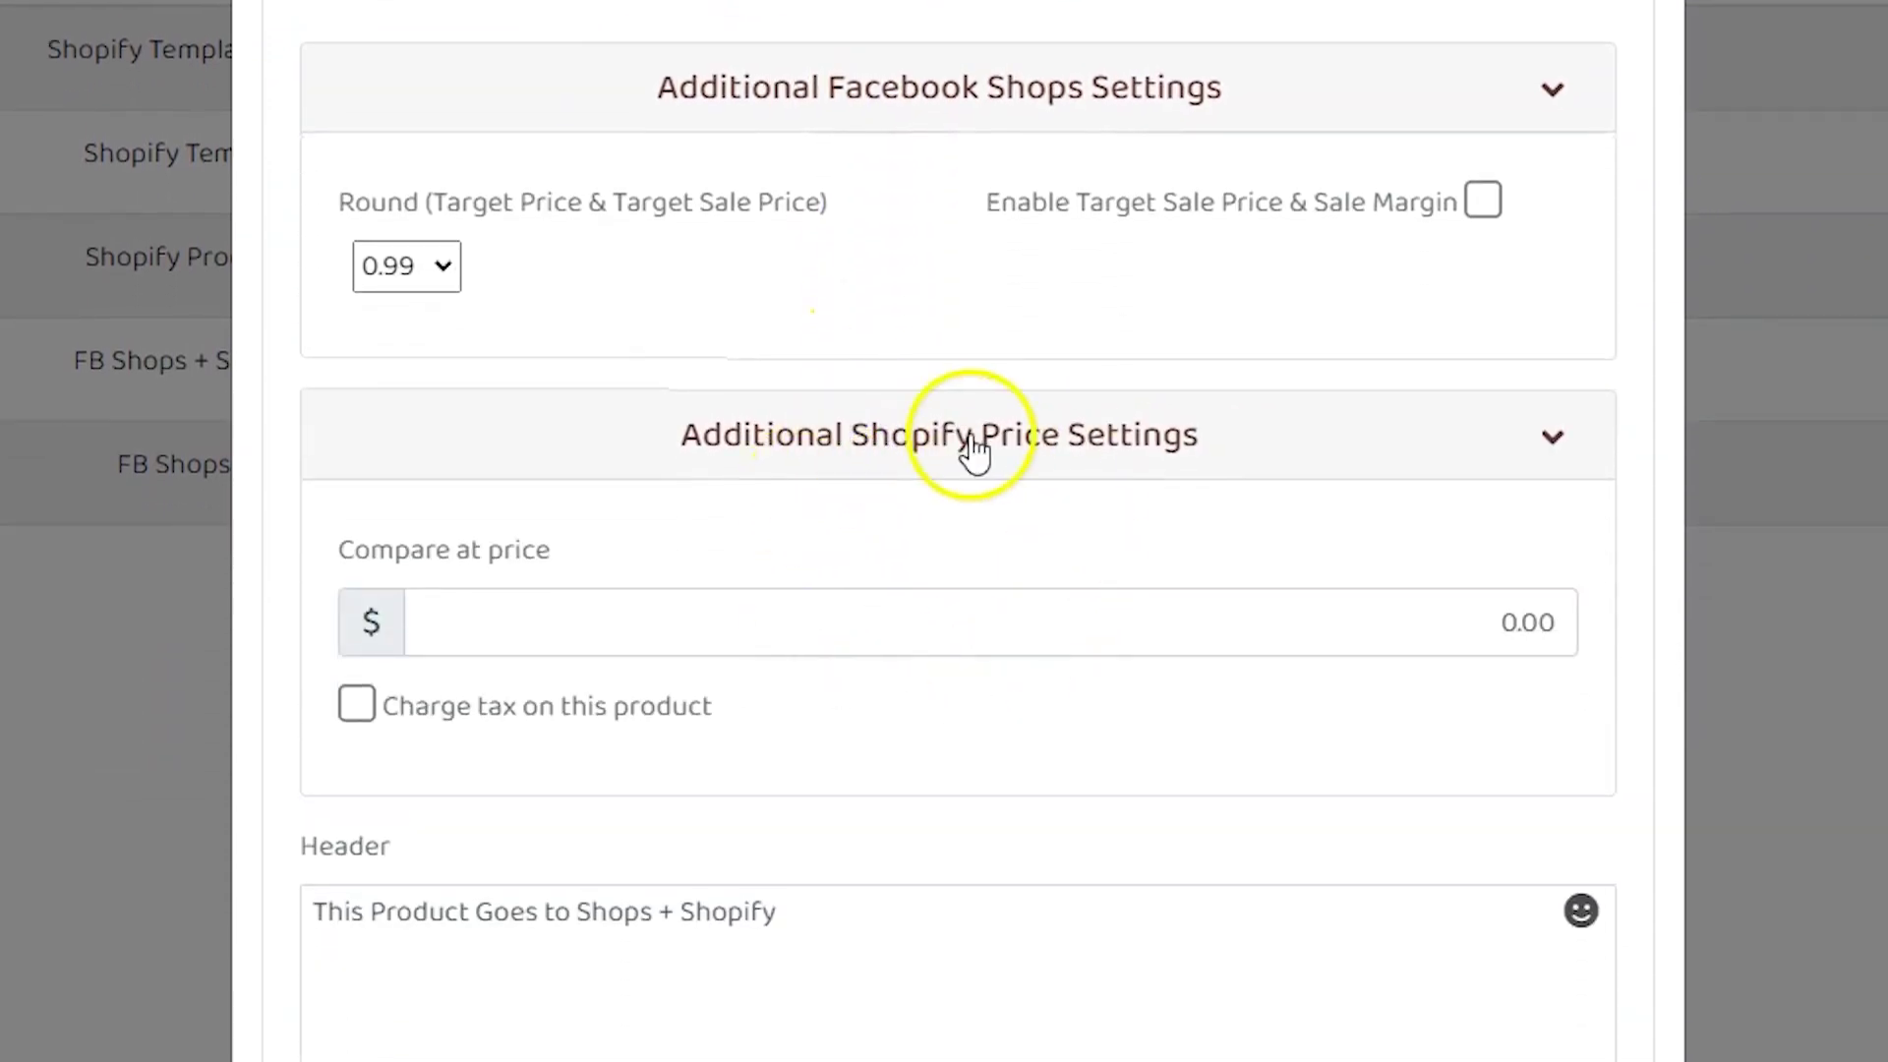
scroll(1082, 443, down, 4)
scroll(829, 262, down, 3)
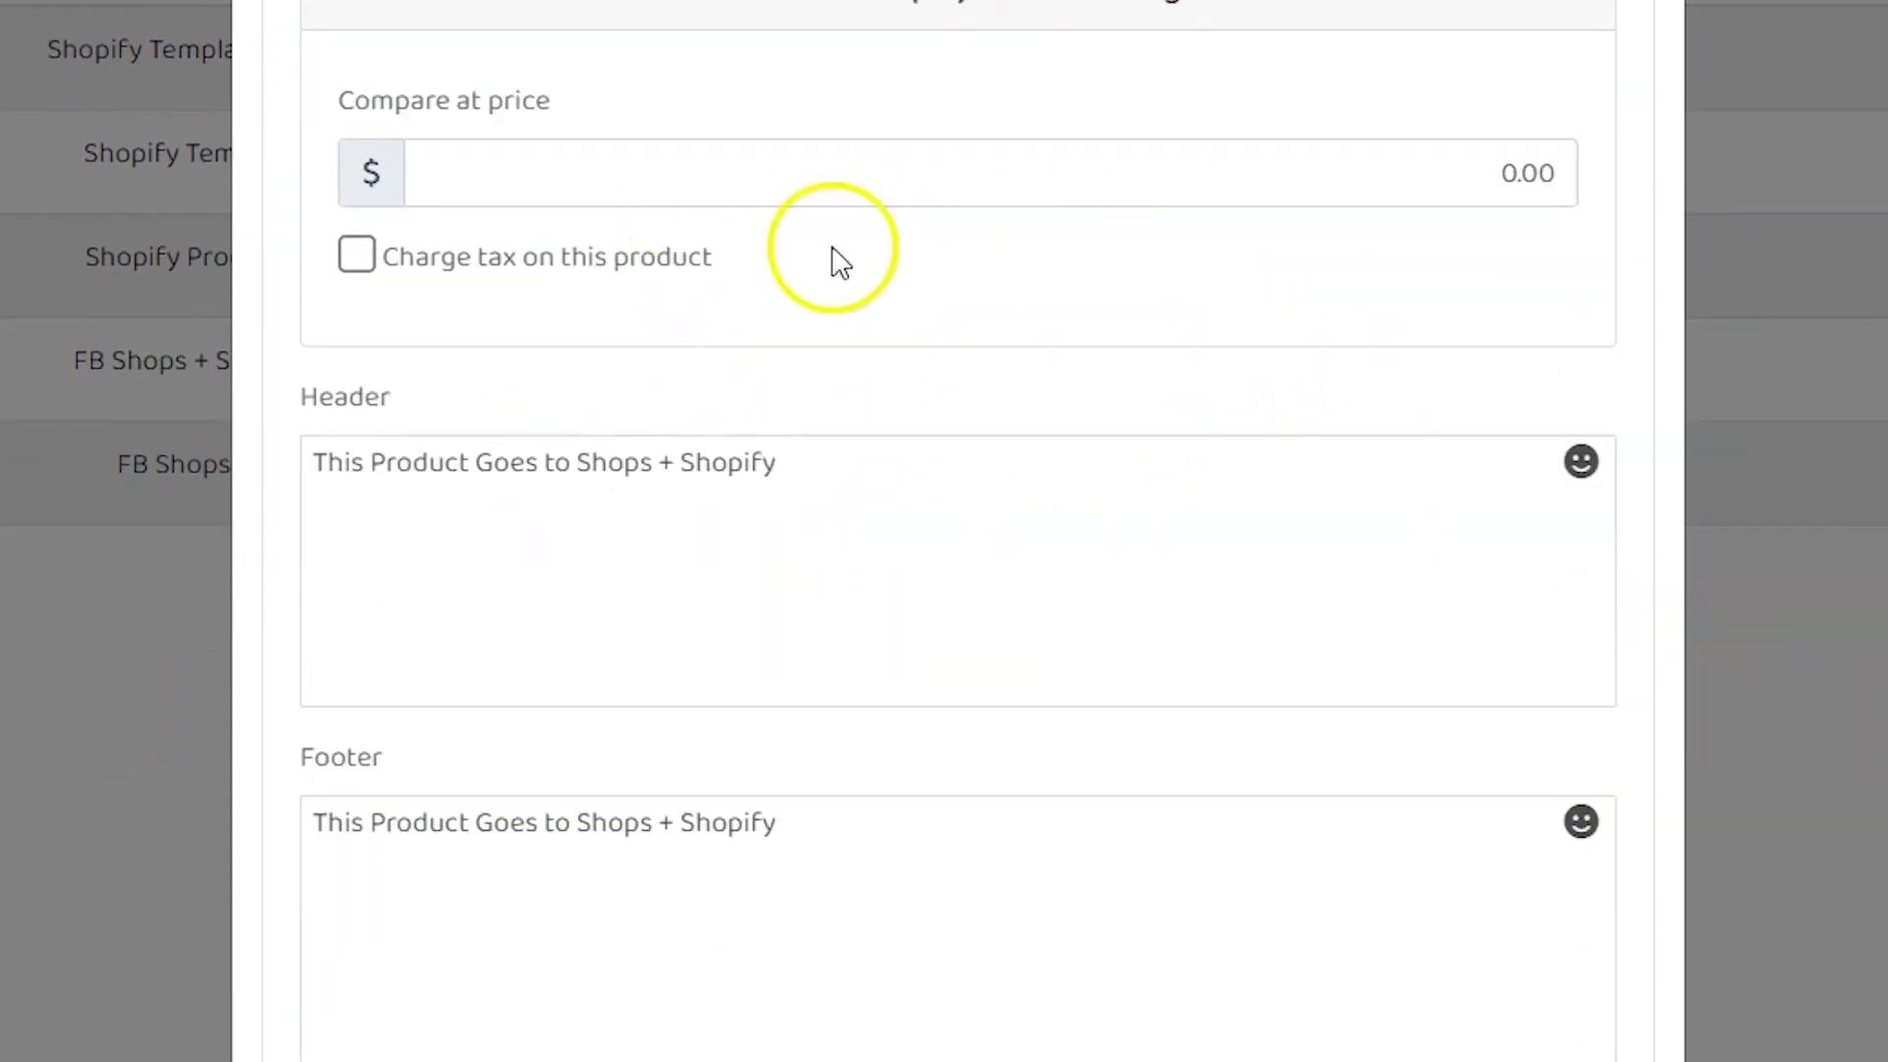
scroll(1055, 267, up, 10)
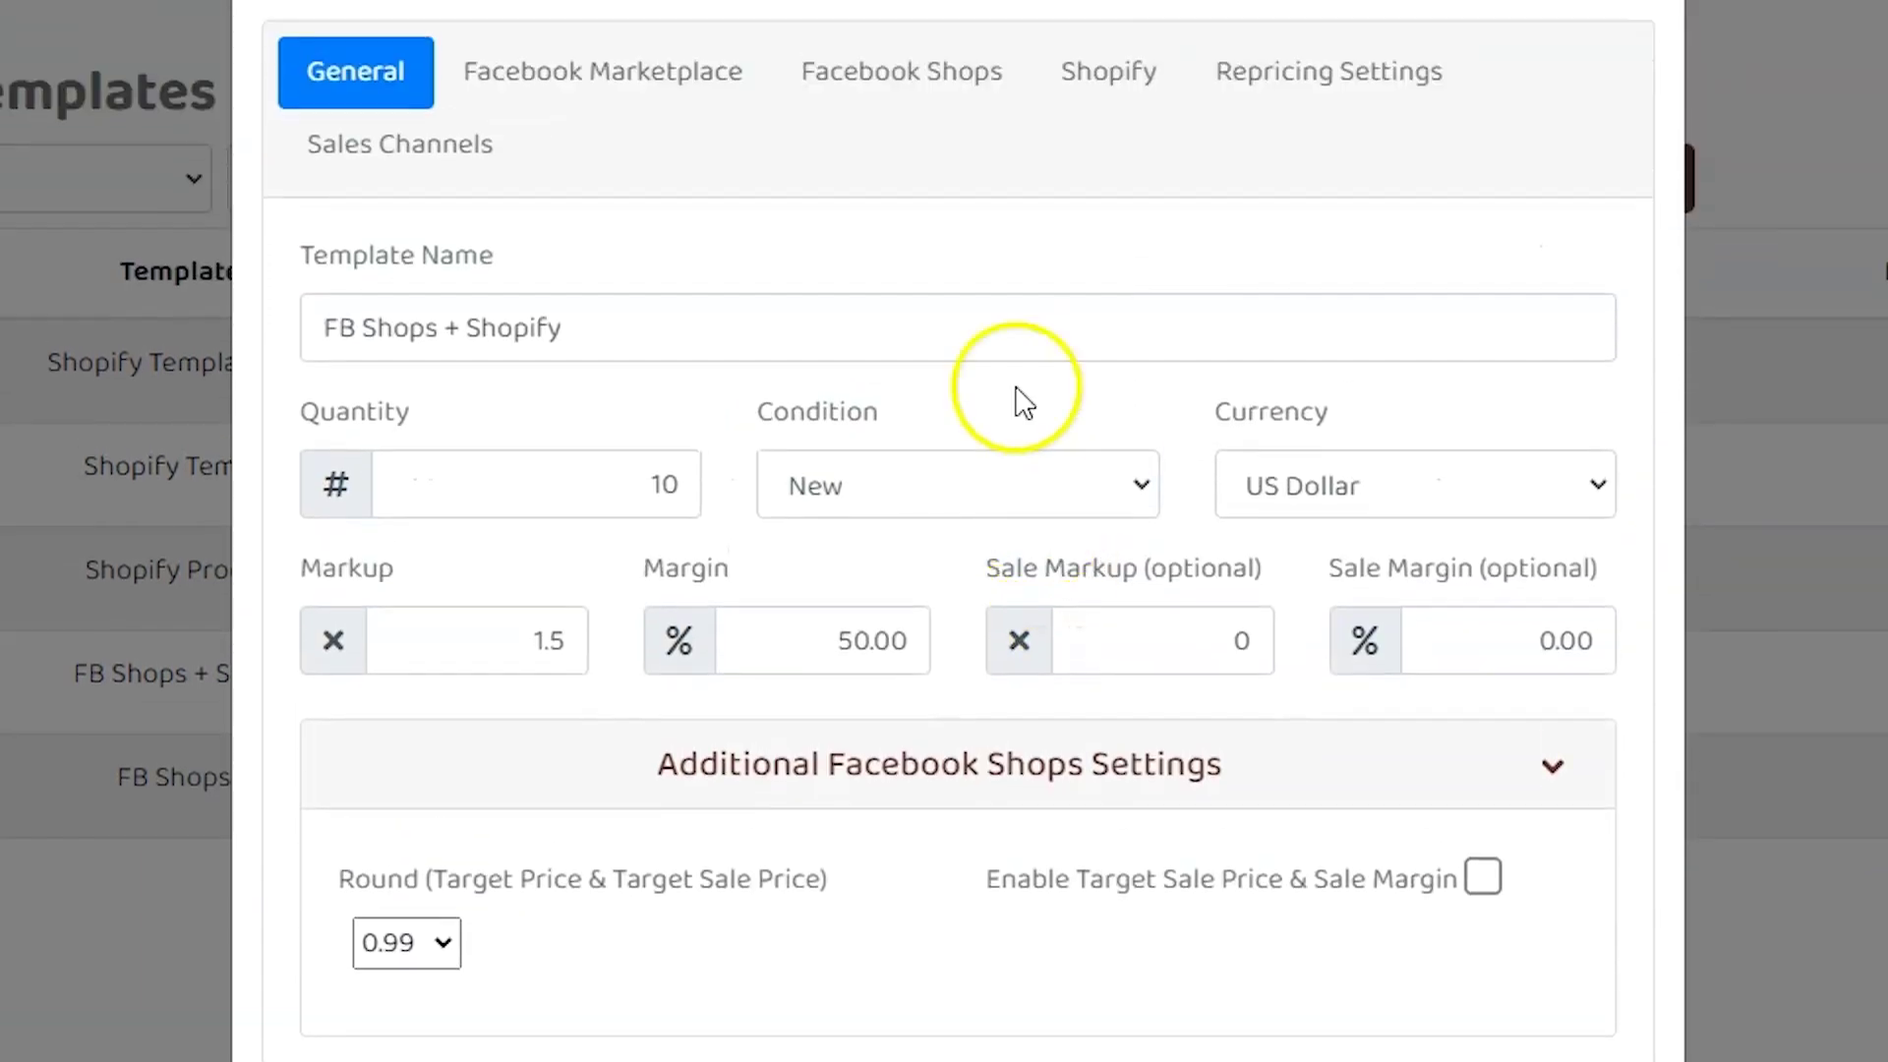
Review the template's Facebook Marketplace, Facebook Shops and Shopify settings.
click(645, 232)
click(944, 238)
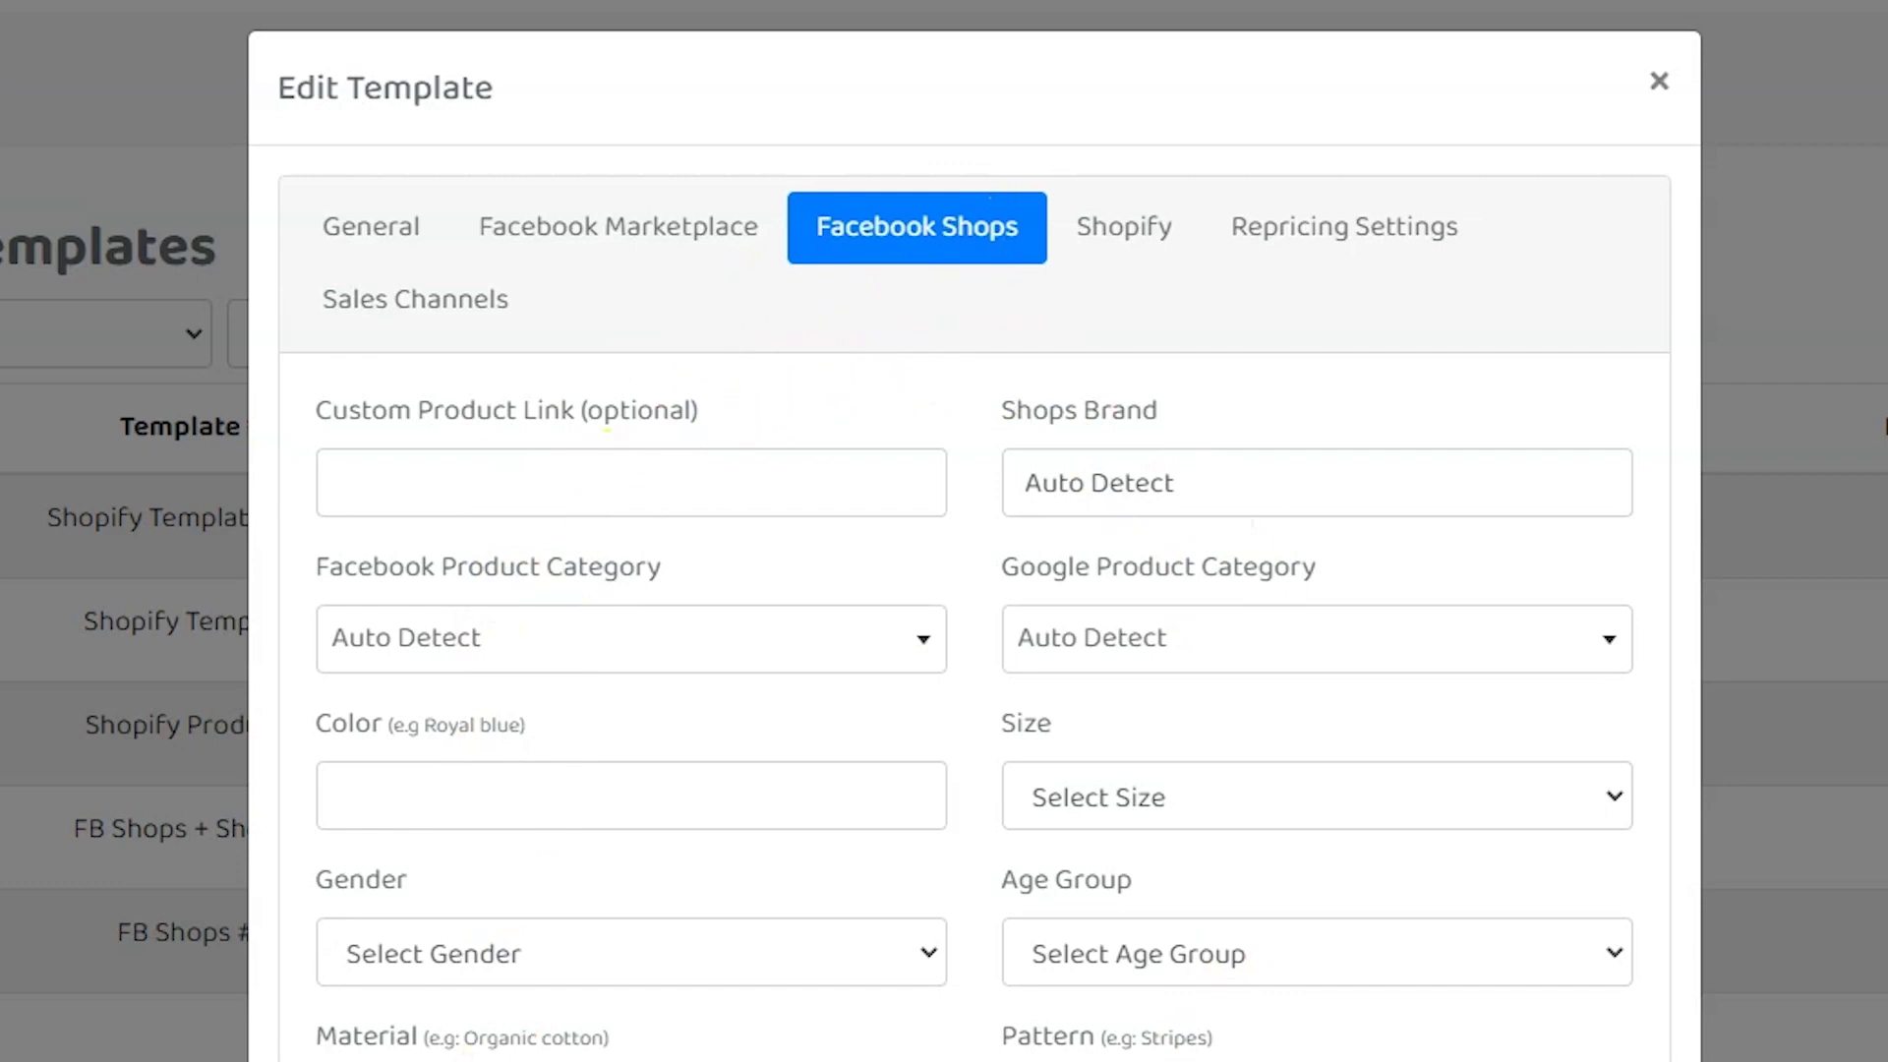
click(1121, 211)
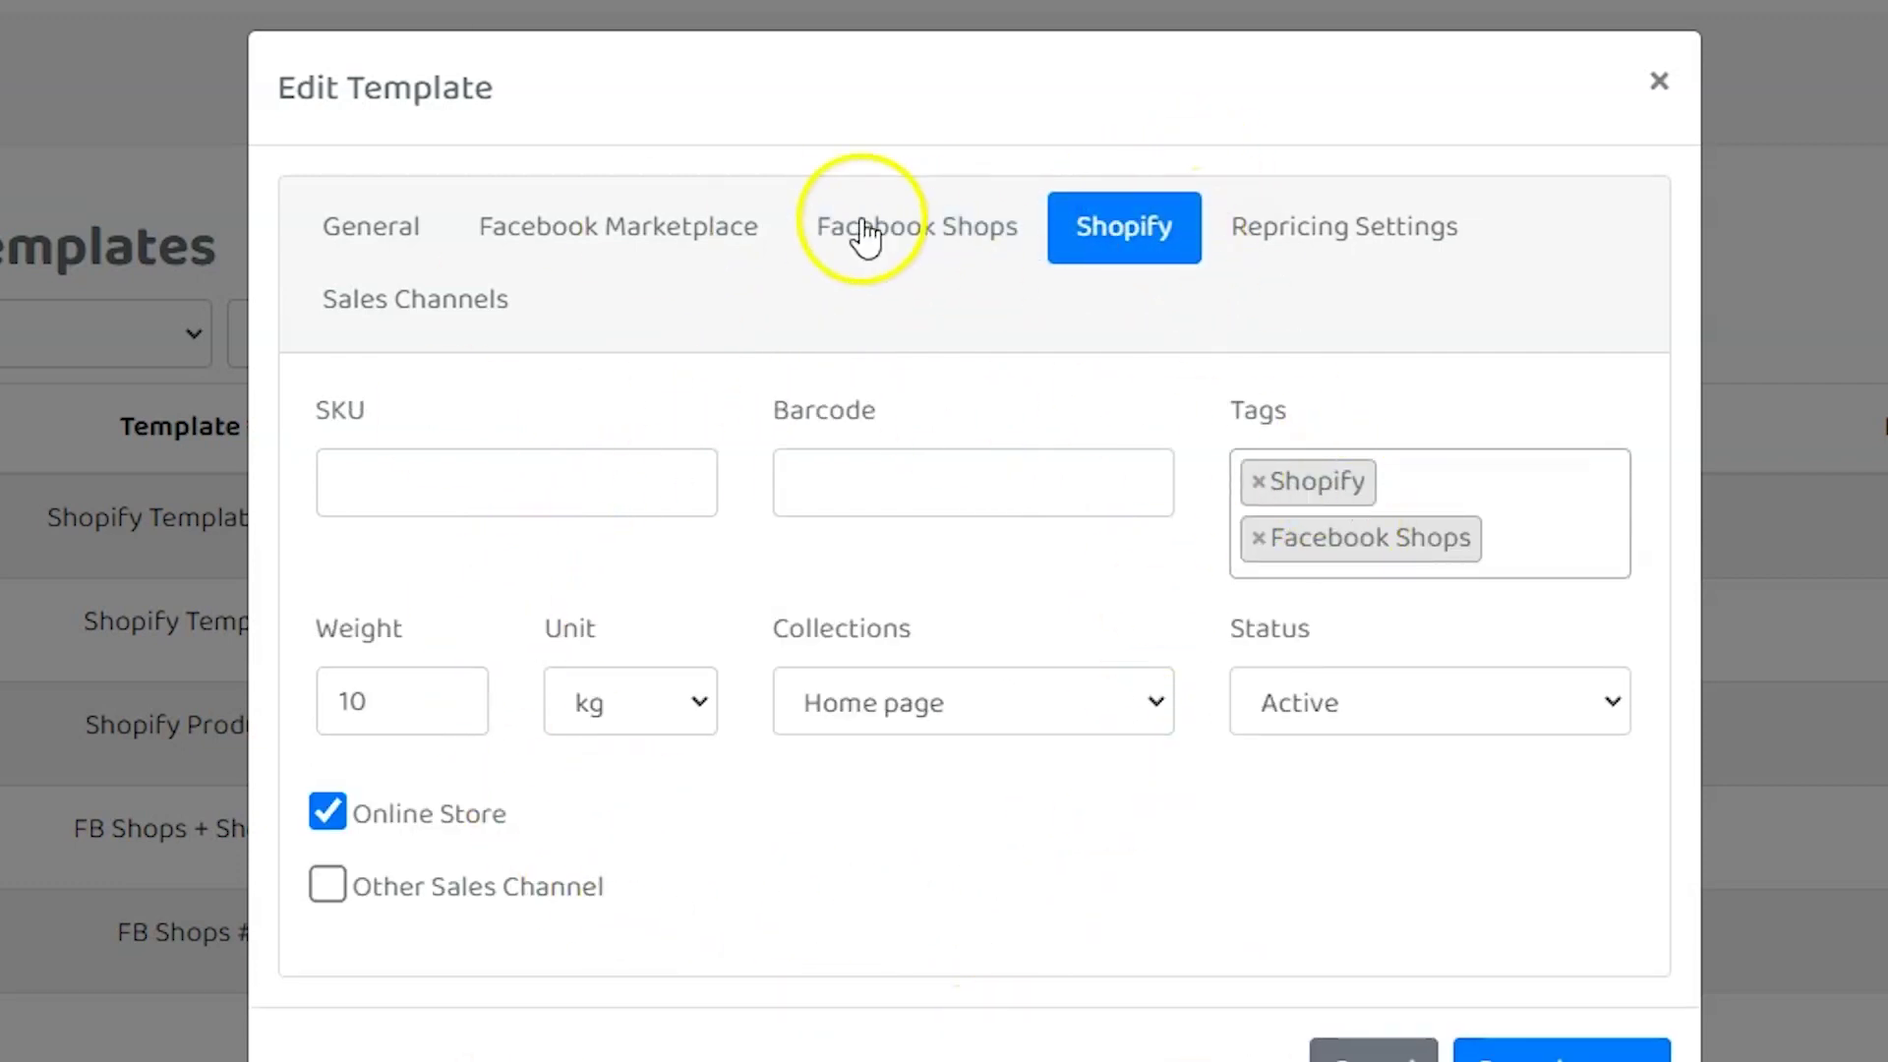
Review the template's sales channels for Facebook Shops, Facebook Marketplace and Shopify via API, and save the template.
click(475, 312)
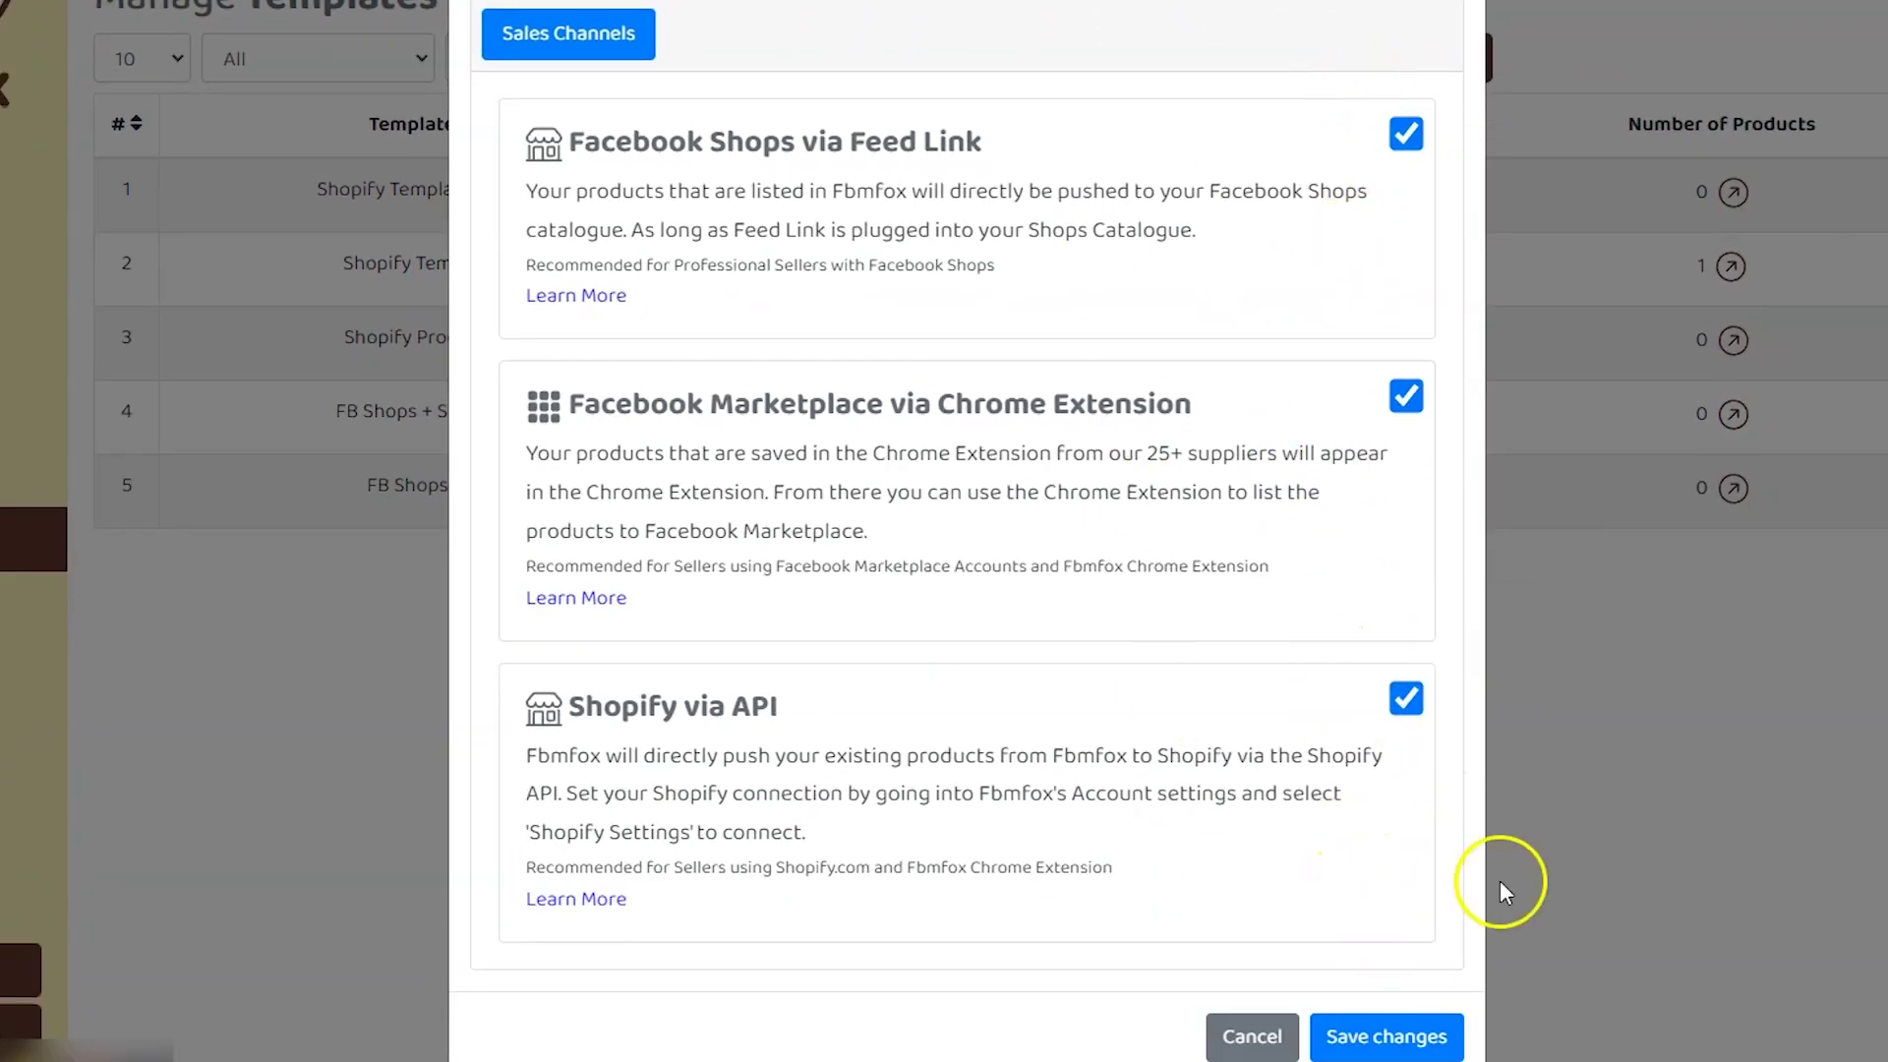
triple_click(628, 691)
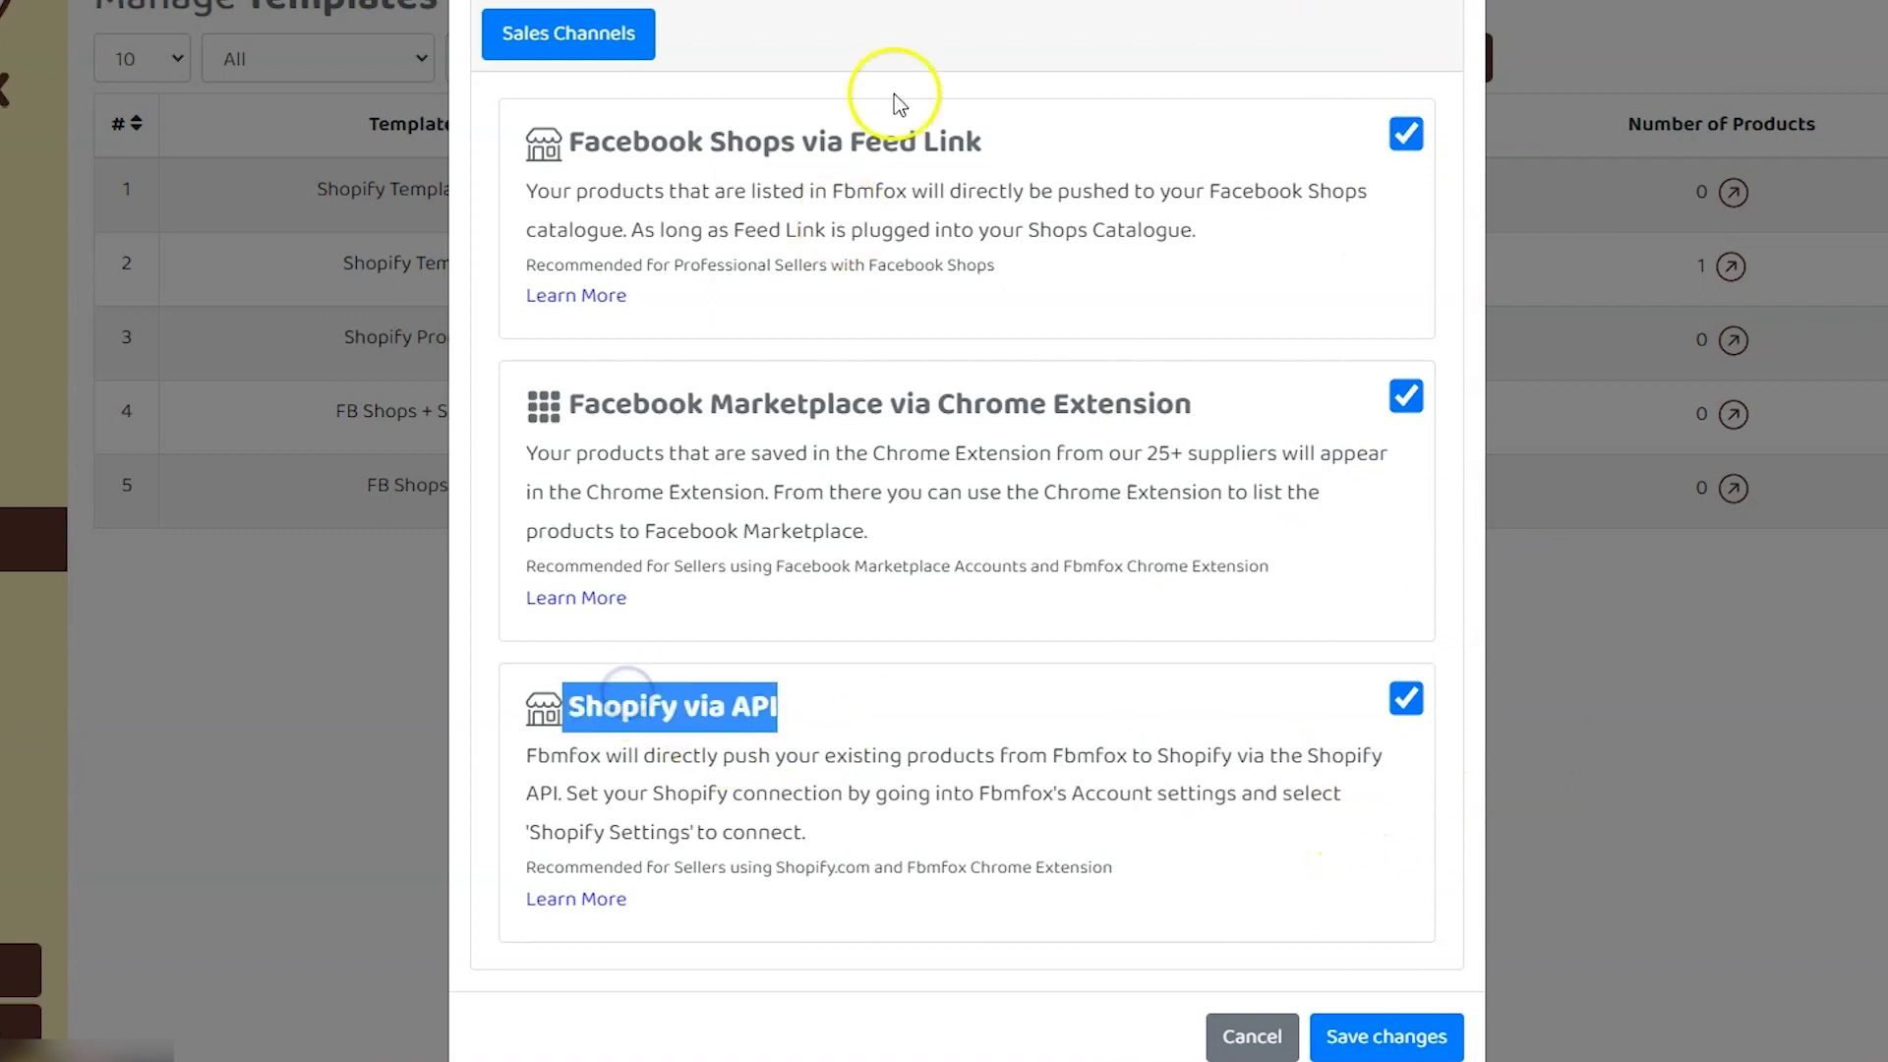
triple_click(565, 401)
triple_click(641, 148)
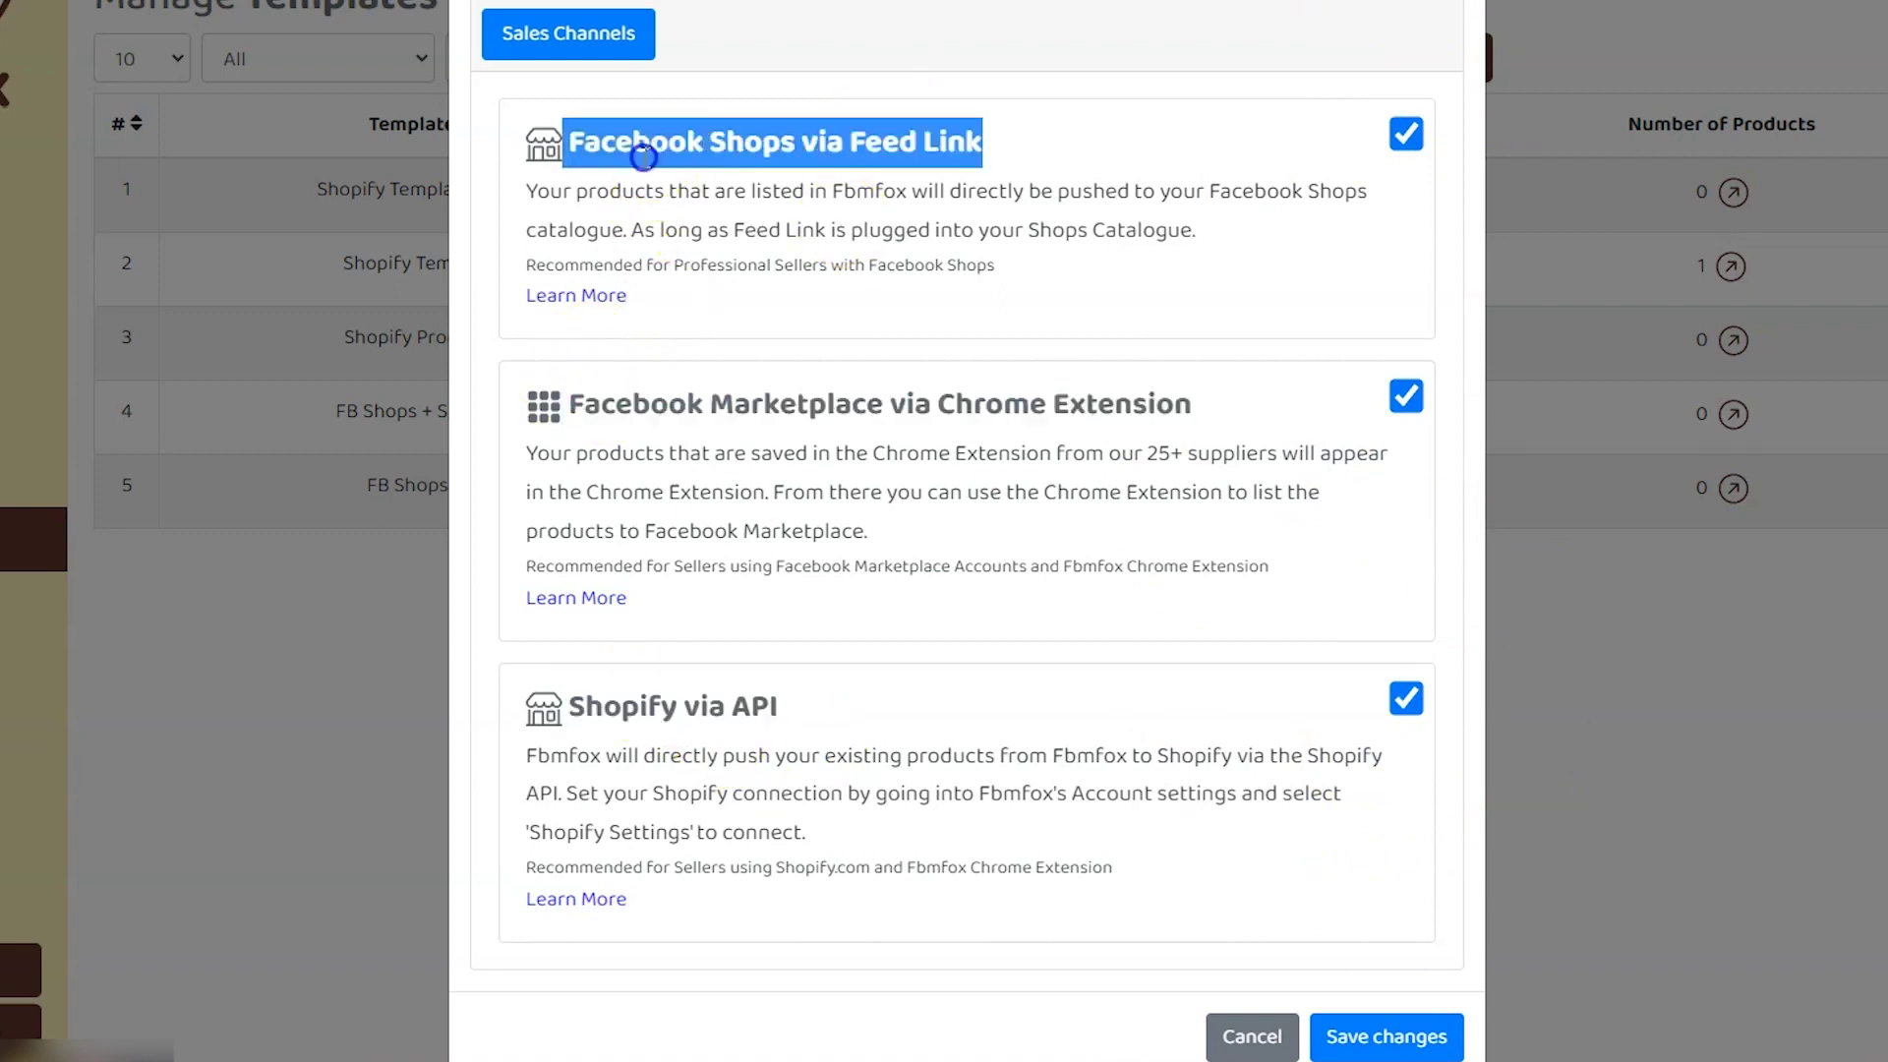
scroll(1157, 165, down, 1)
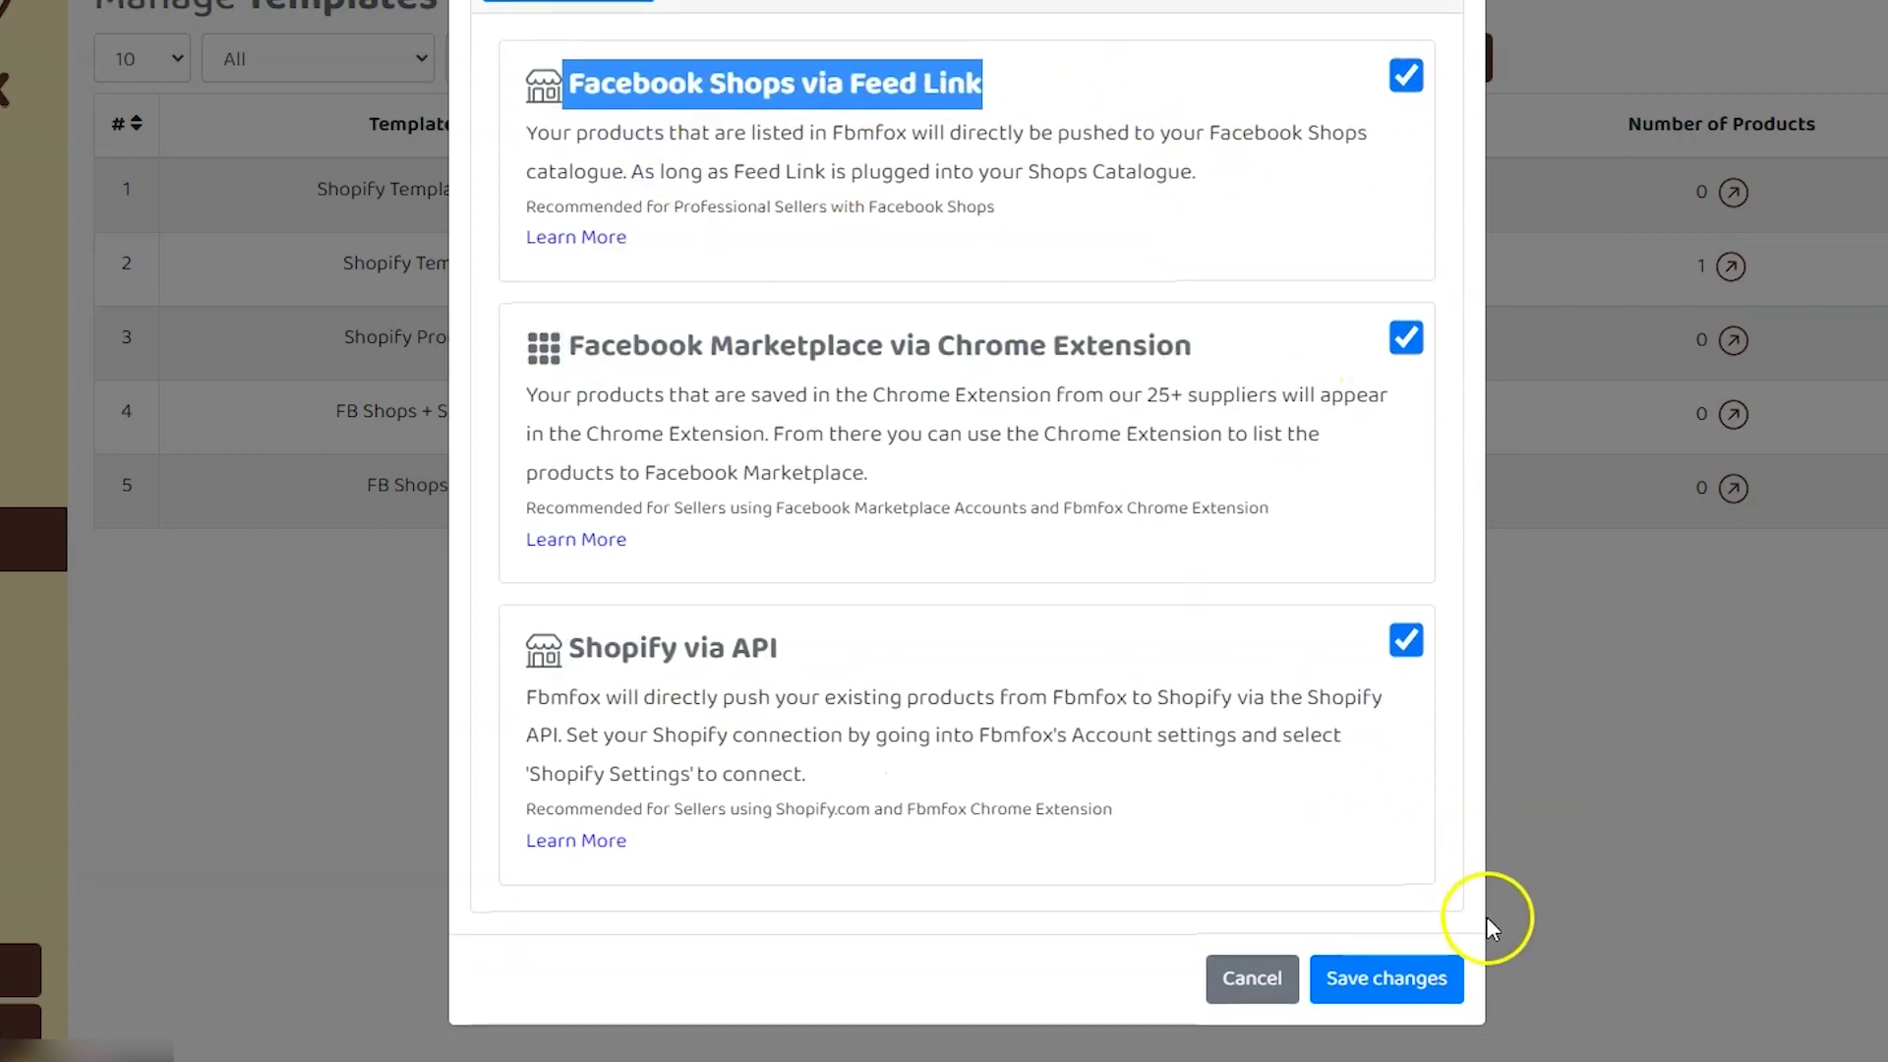
click(1396, 1005)
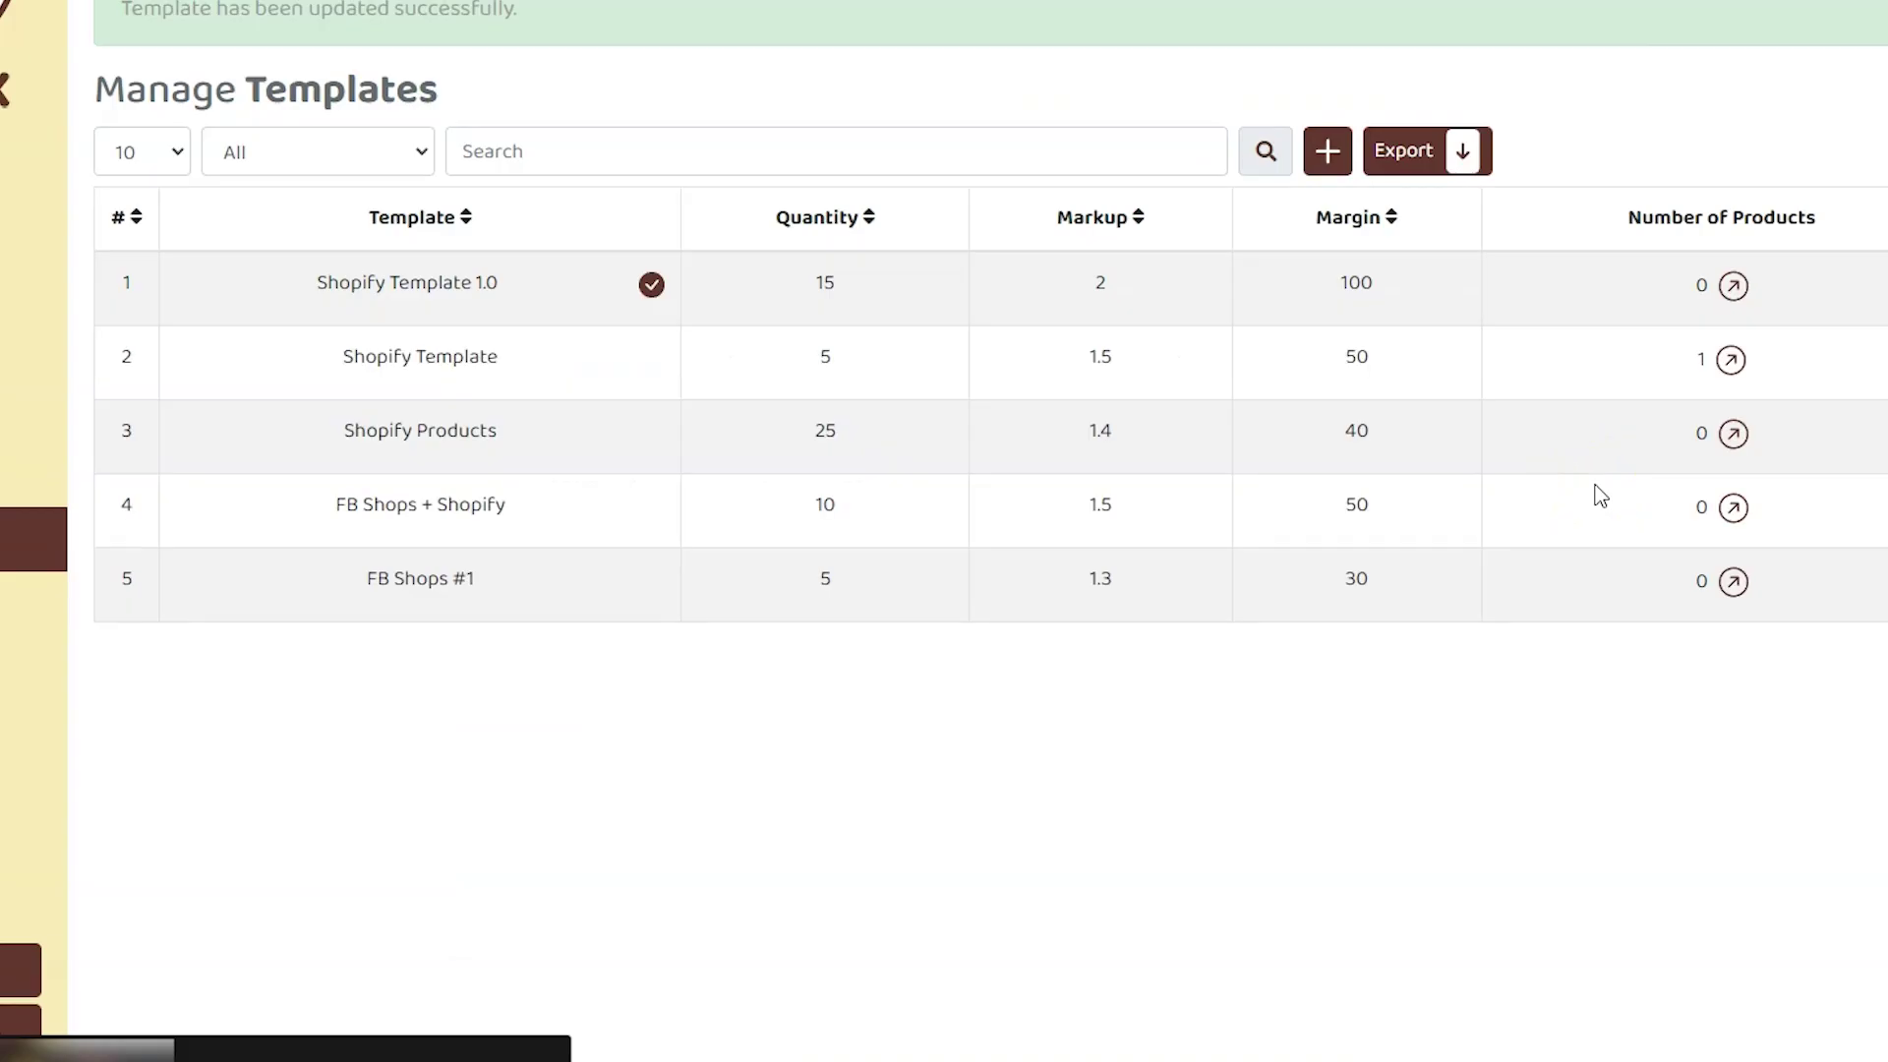
click(1587, 508)
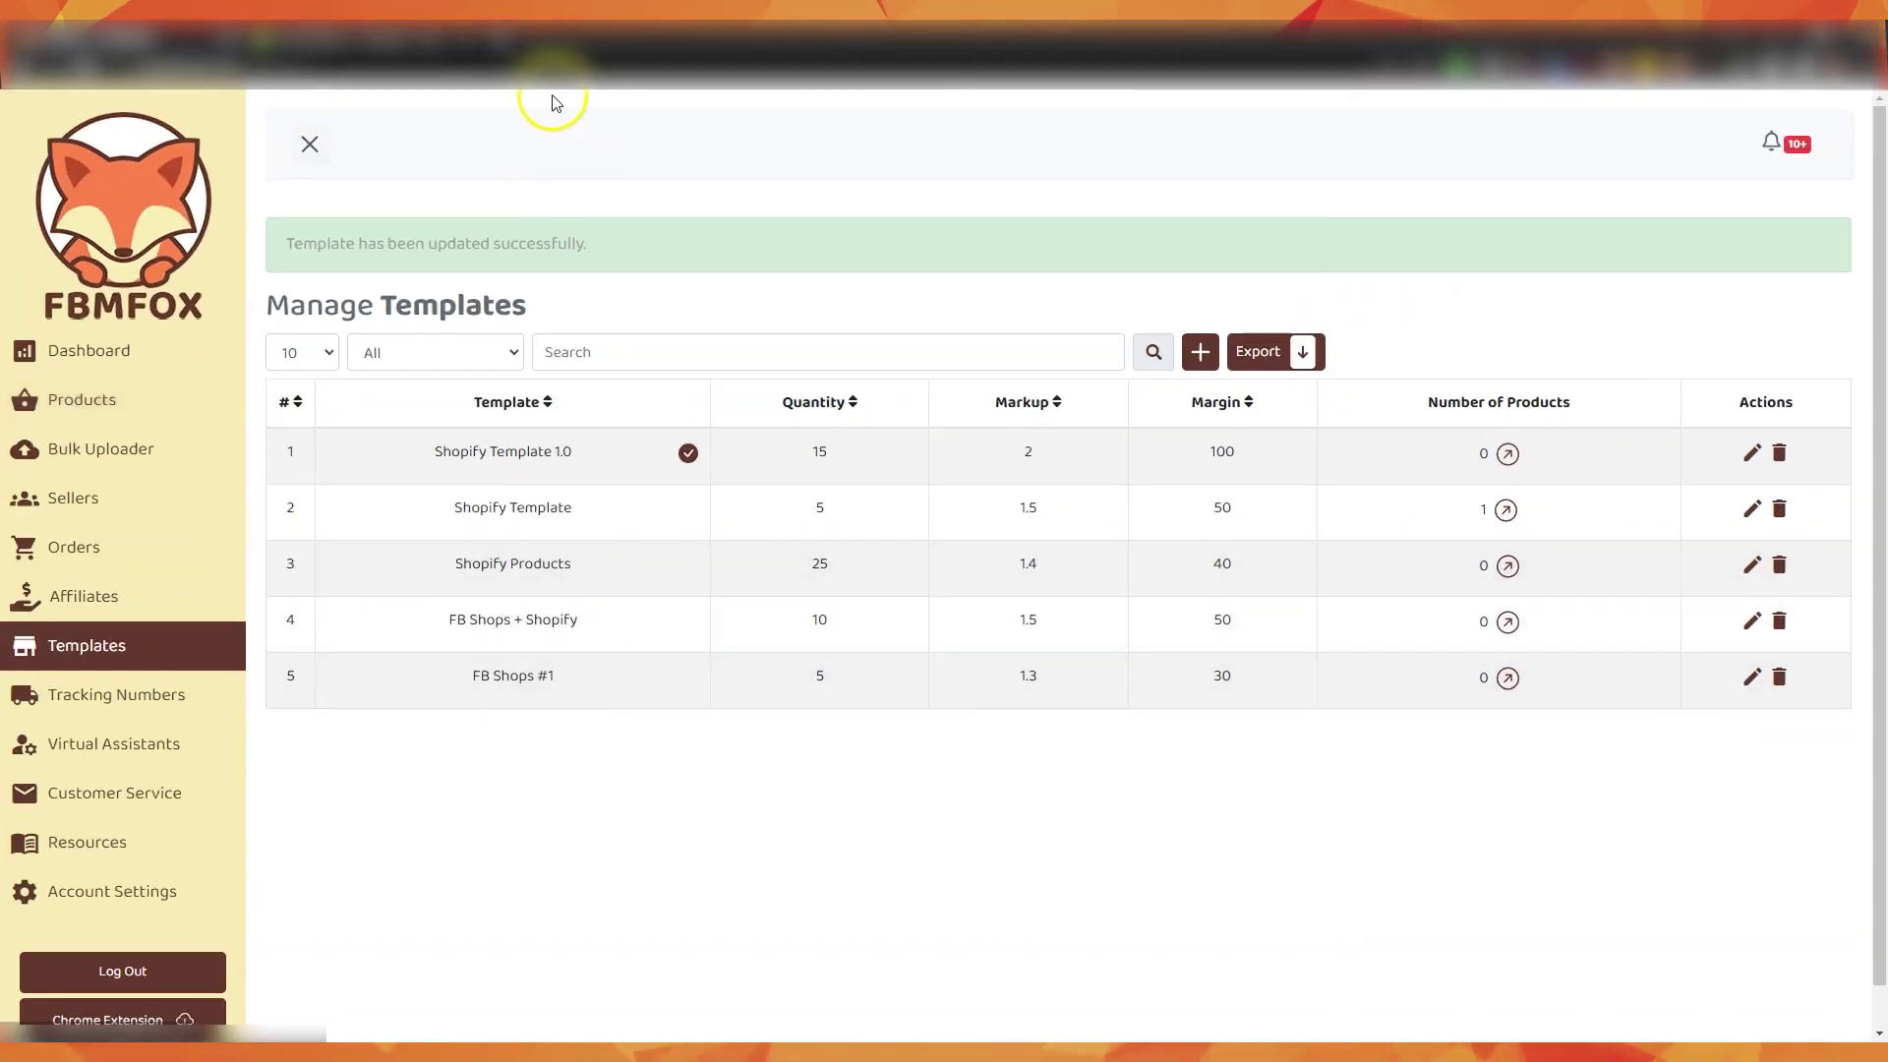
Open the Bulk Uploader and review the list of supported suppliers.
click(156, 448)
scroll(914, 511, down, 1)
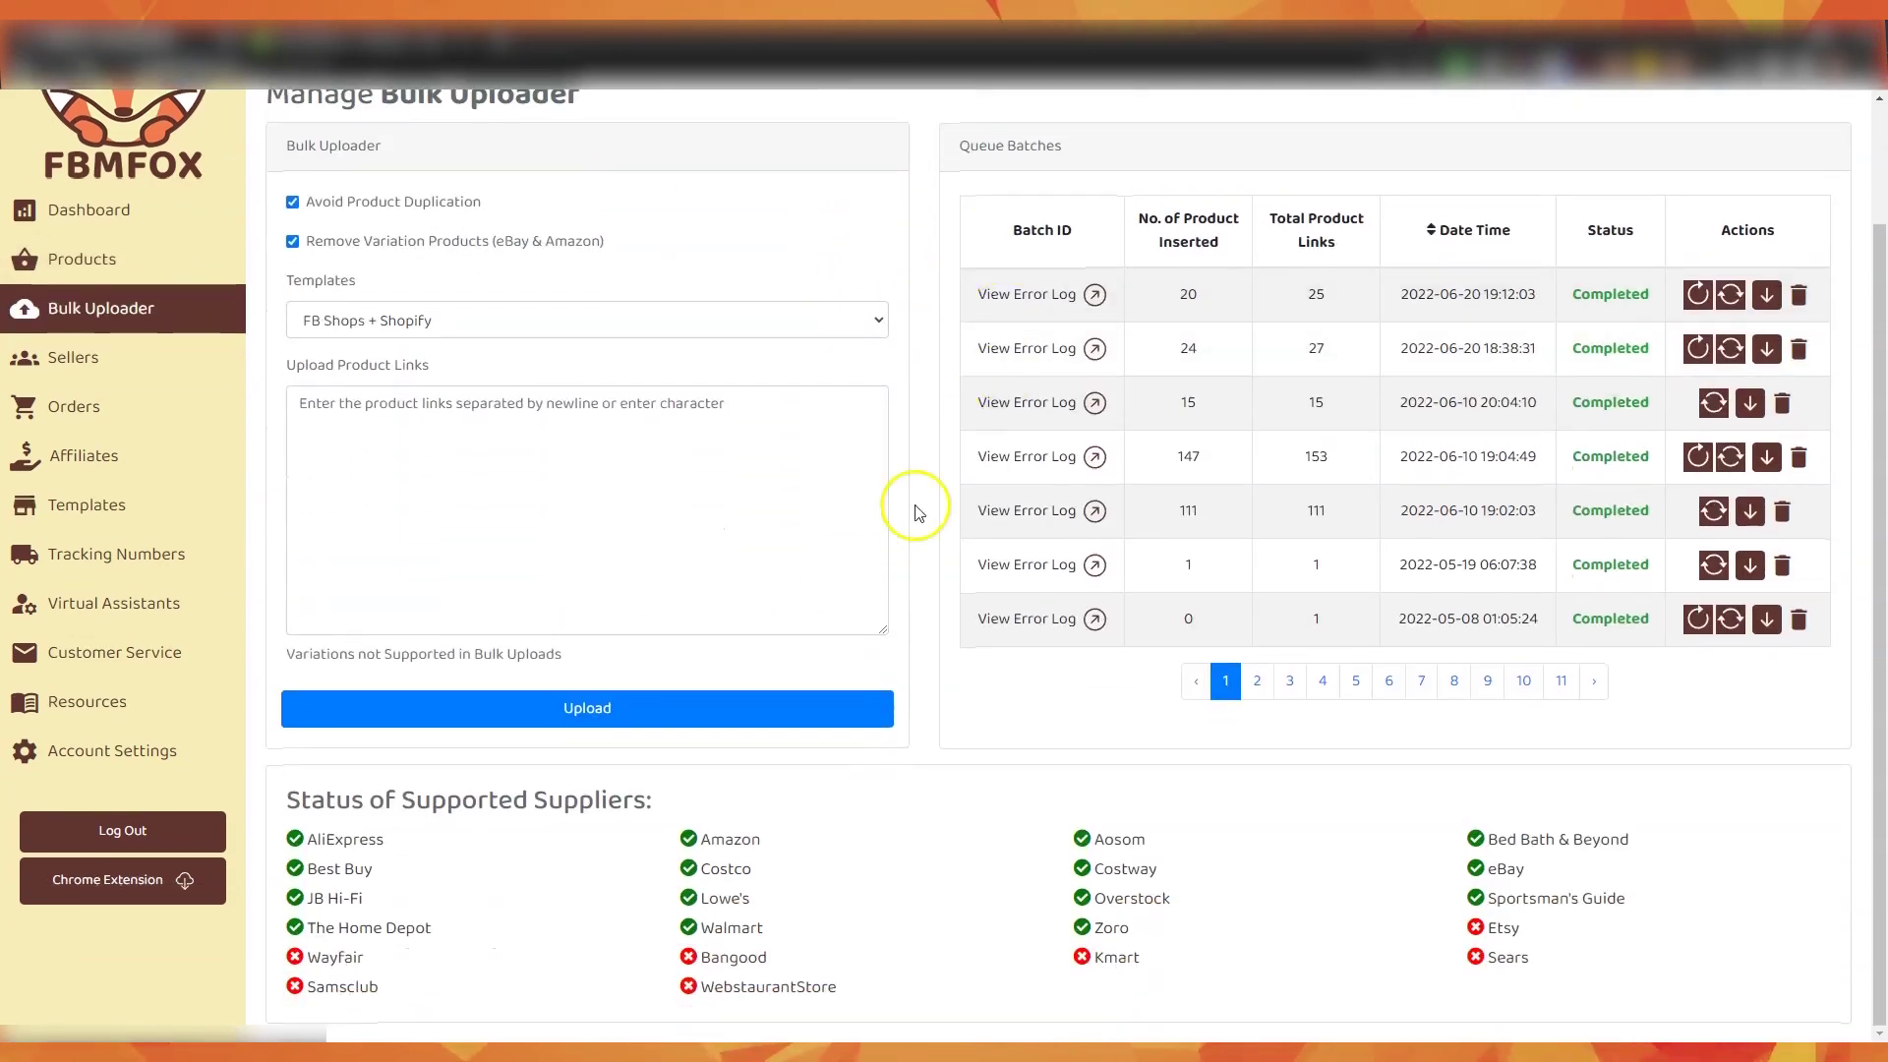
drag(307, 839, 1605, 890)
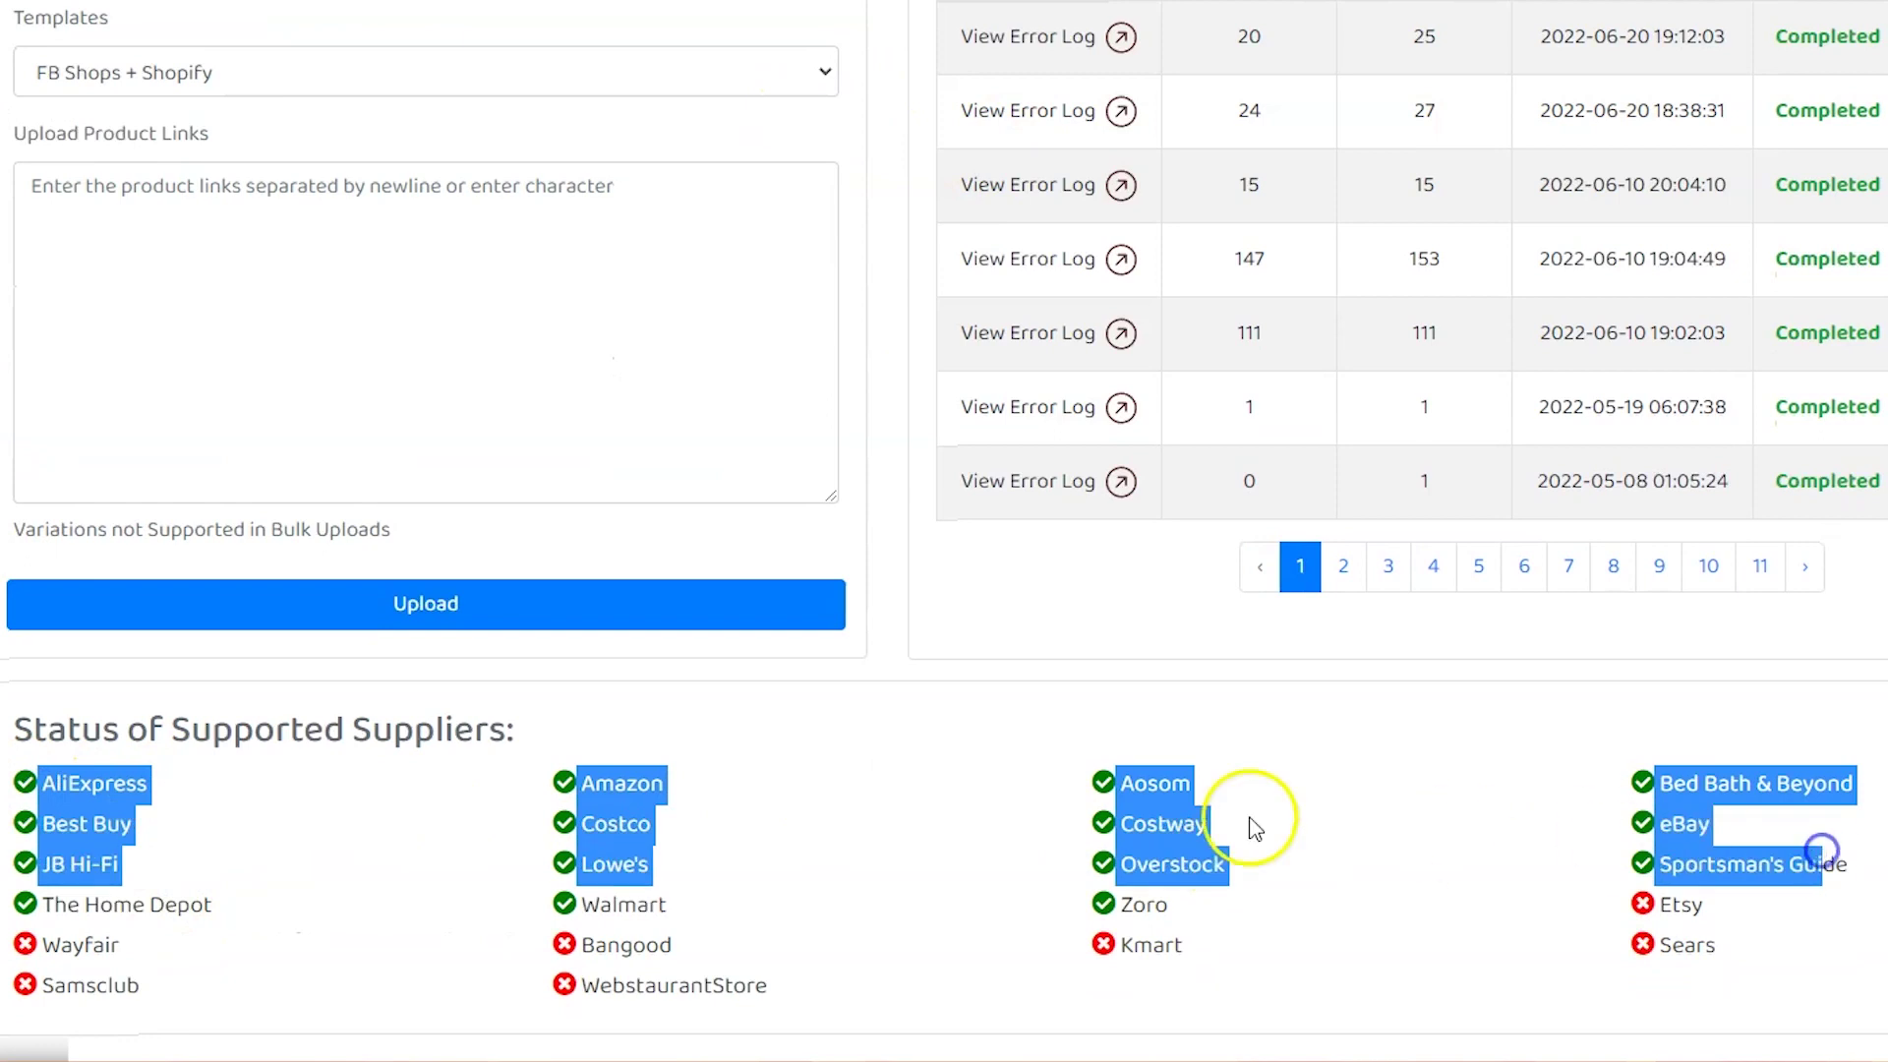
double_click(61, 787)
double_click(611, 780)
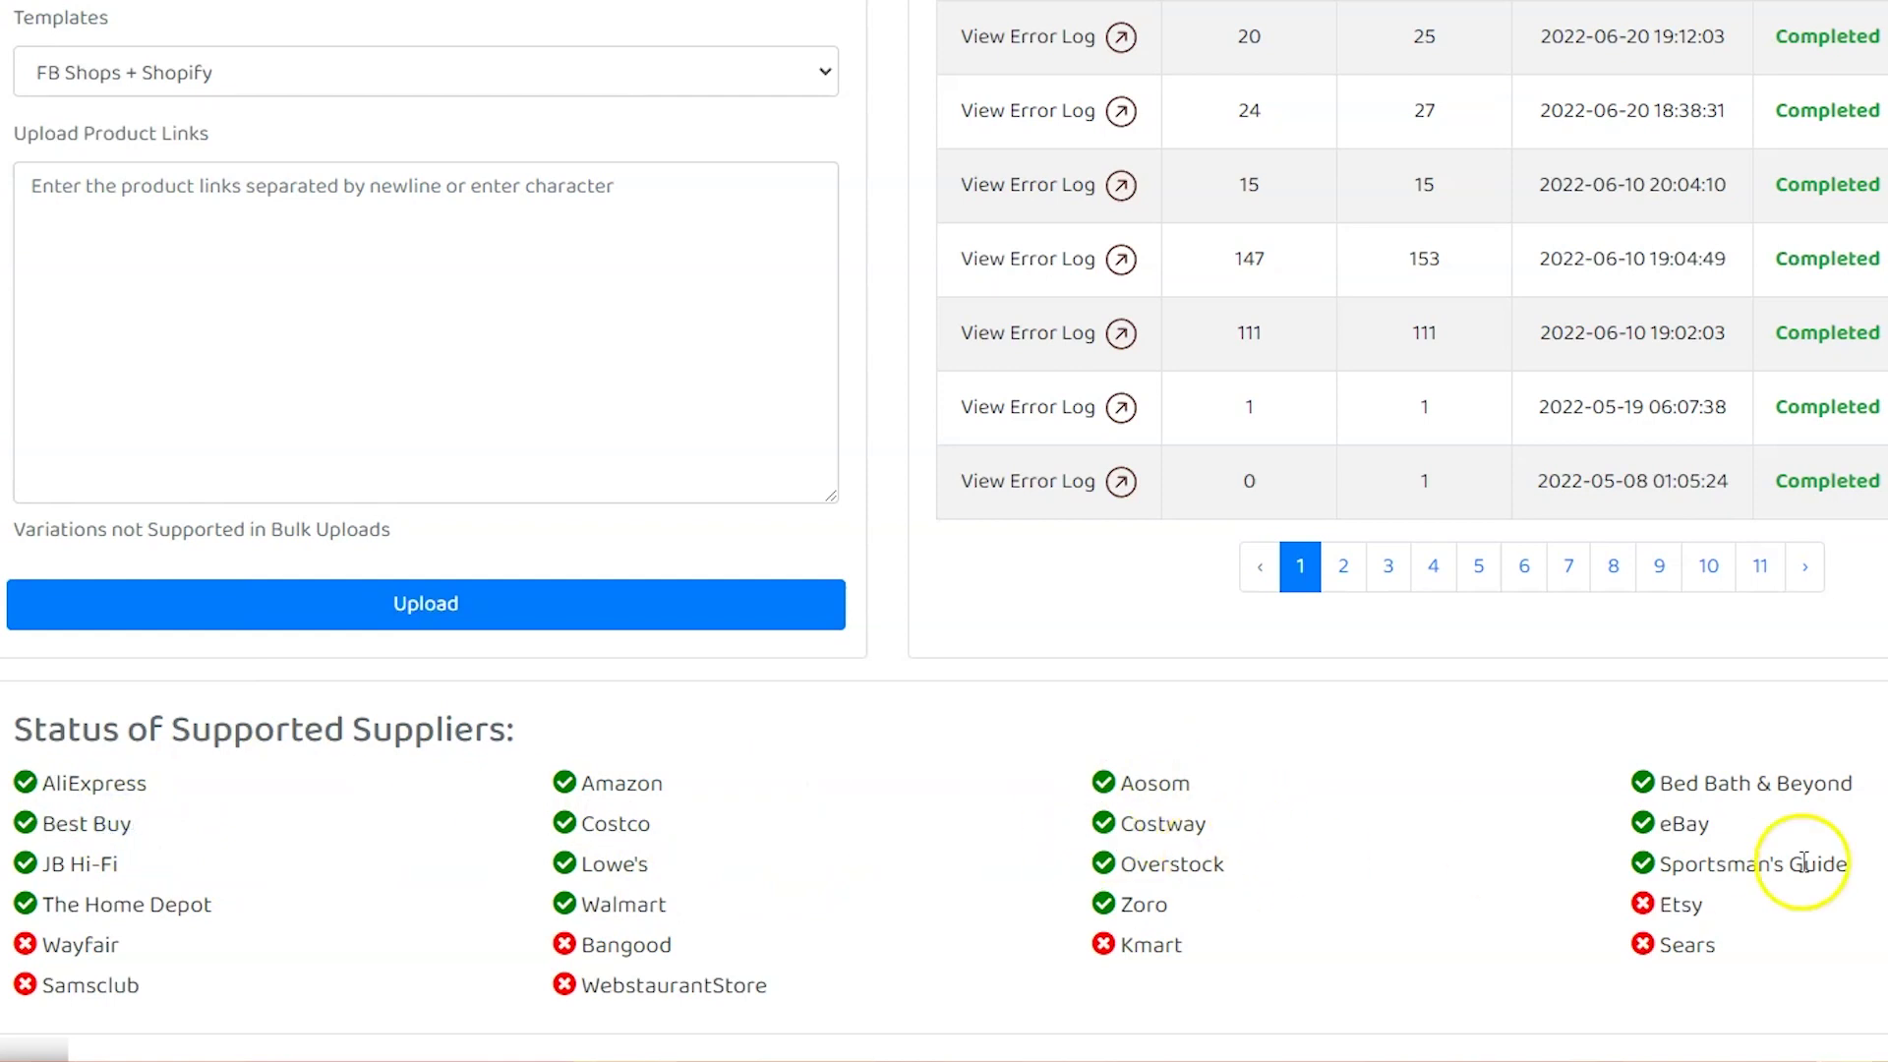
scroll(644, 634, up, 2)
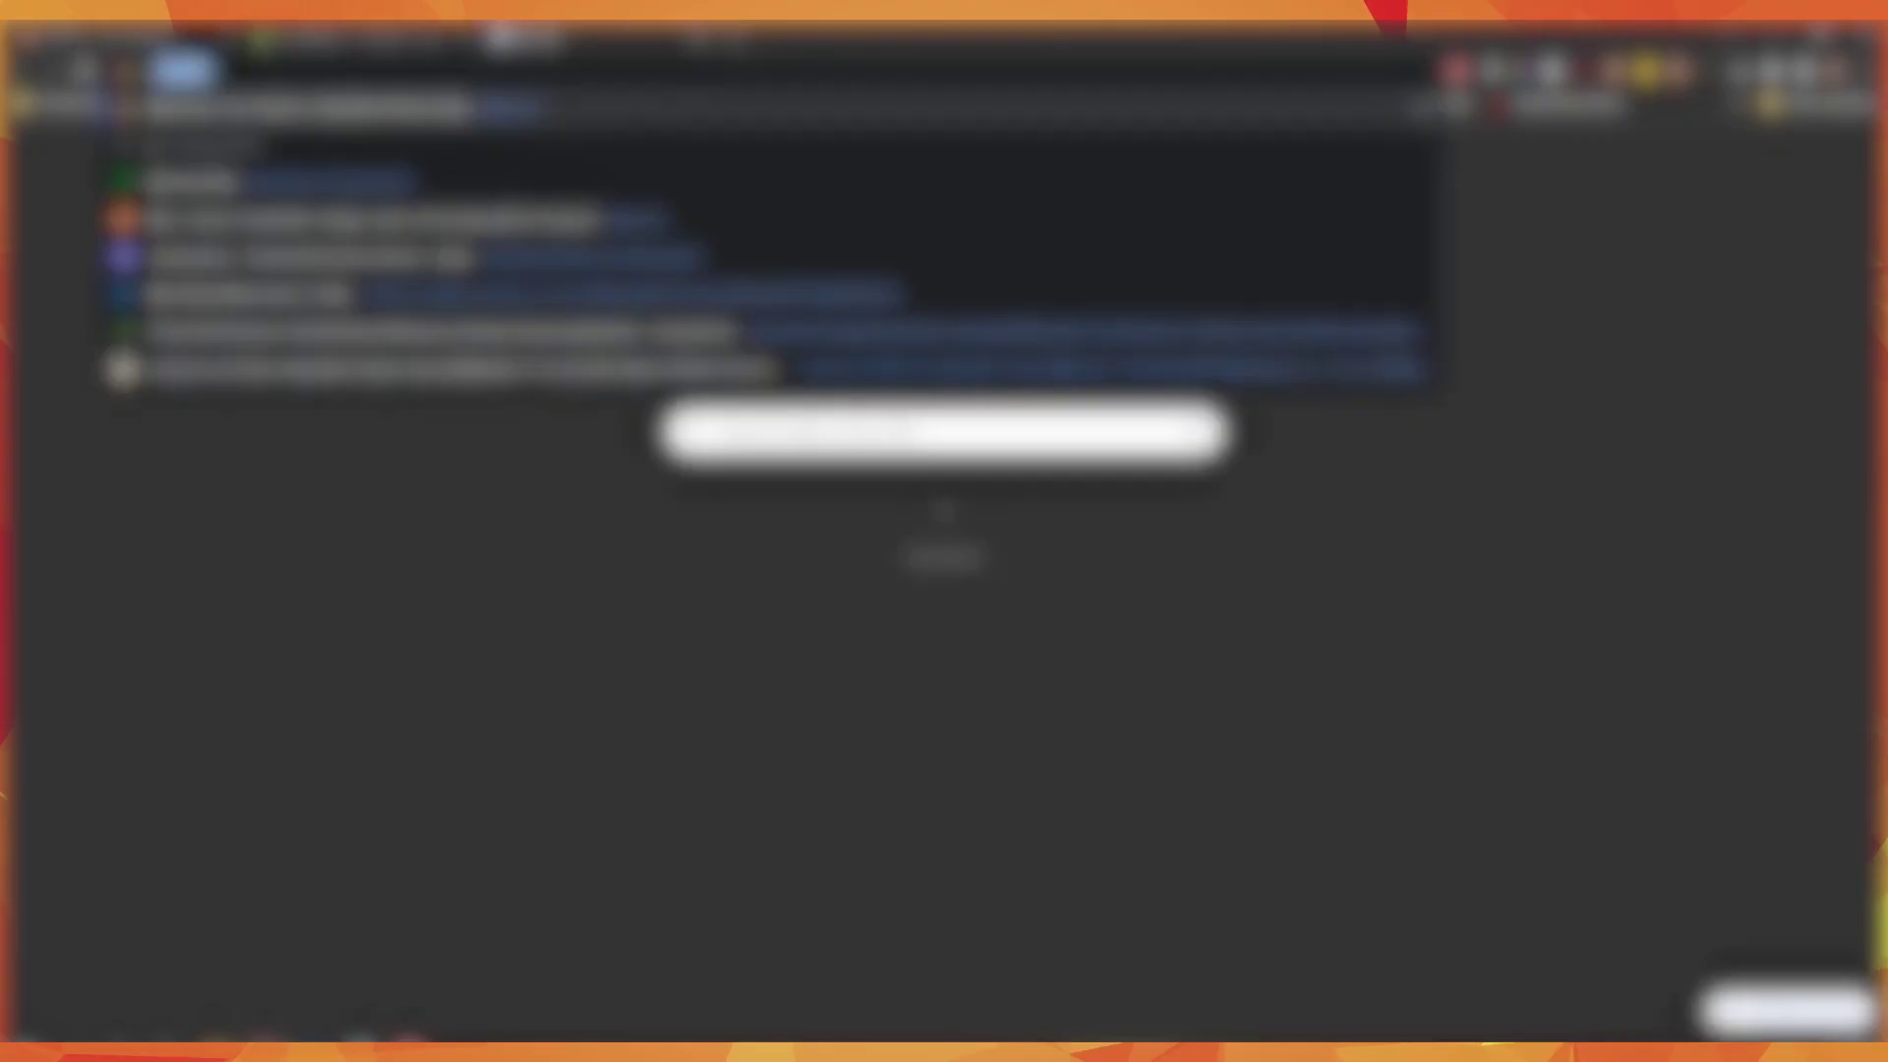
Switch to the eBay home page and go through its listings so the extension collects the products.
key(Return)
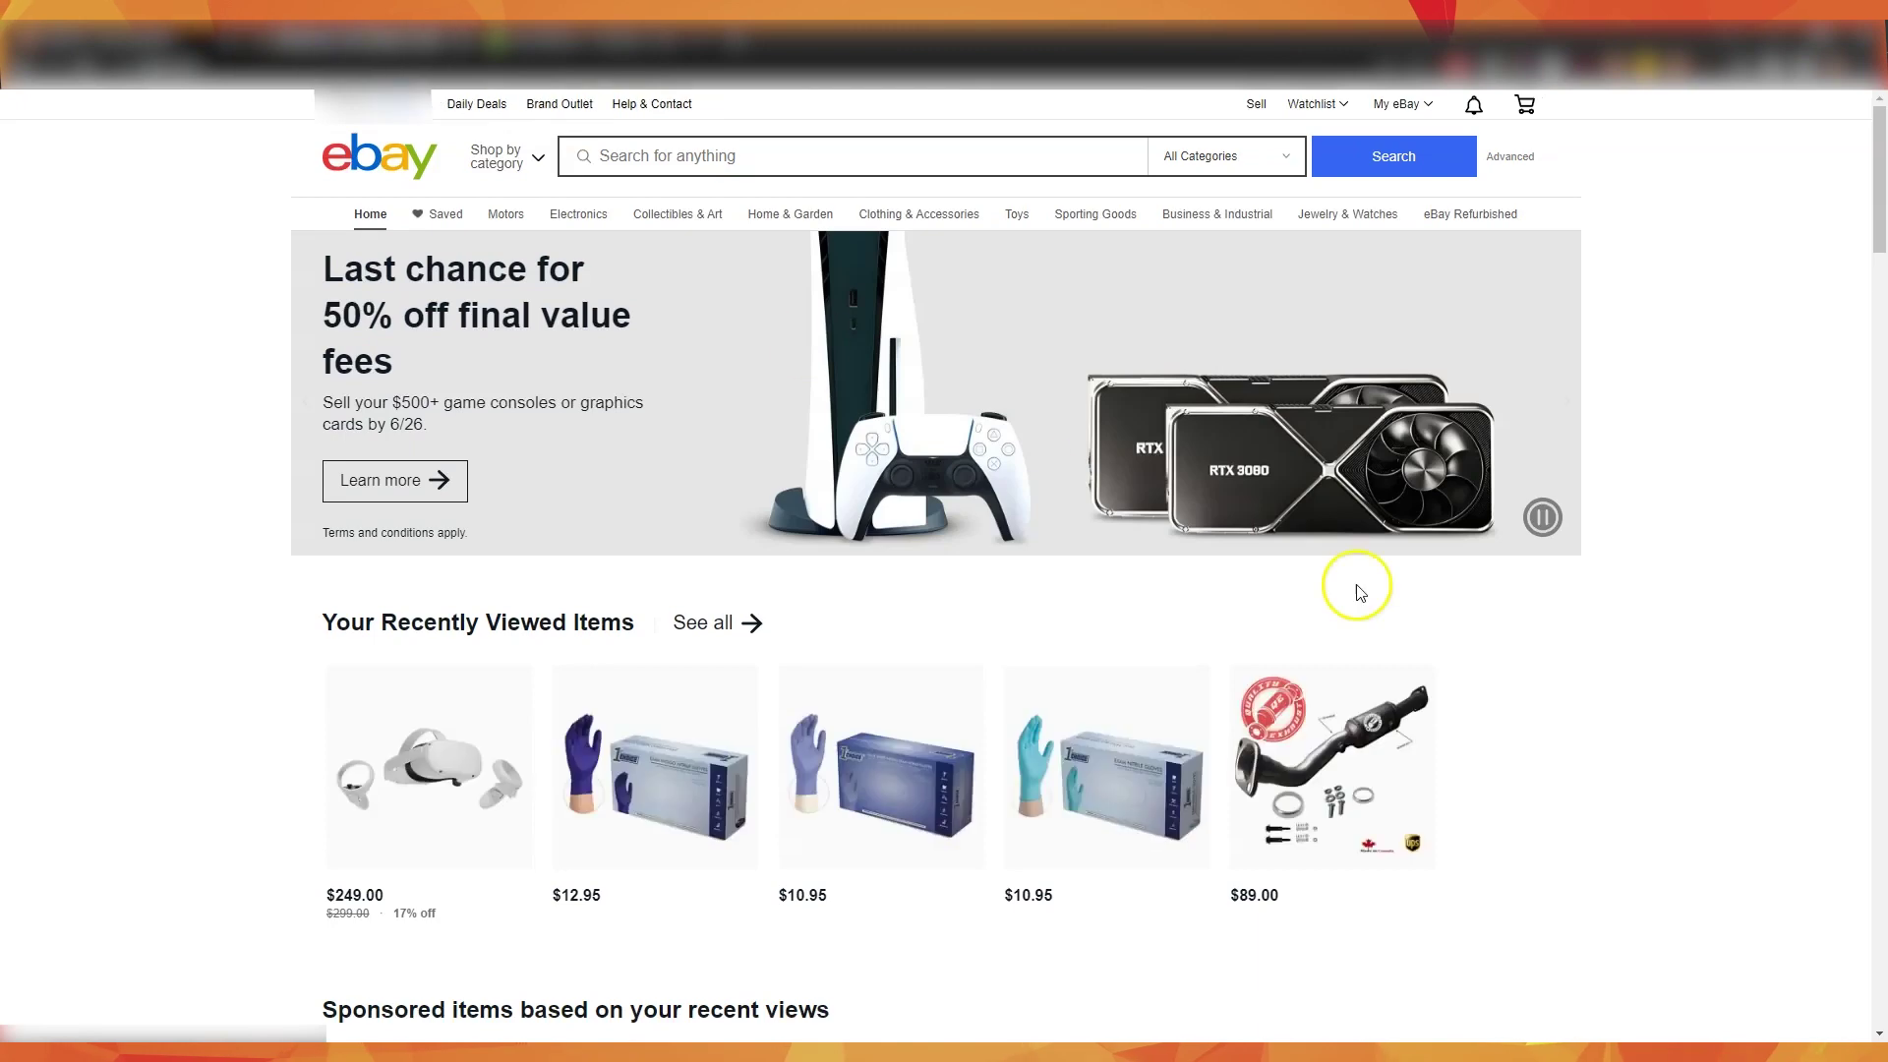
scroll(1640, 649, down, 20)
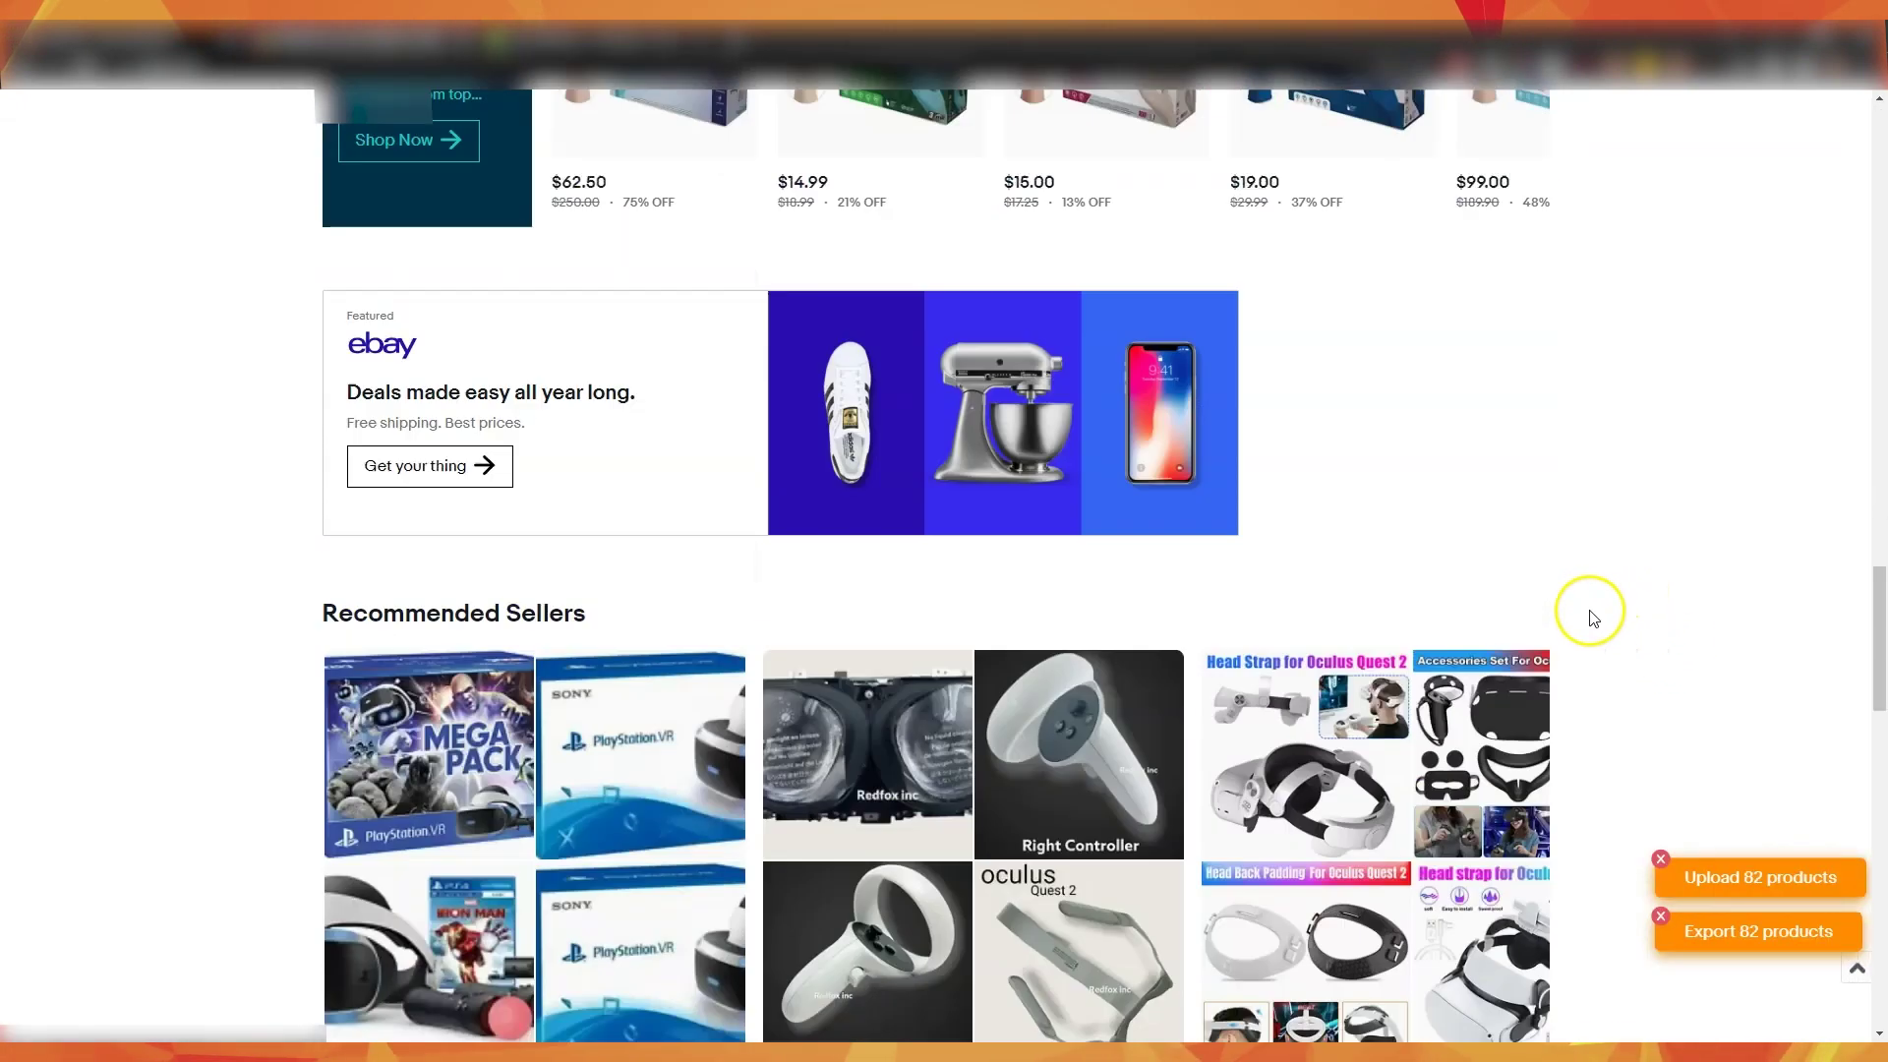
scroll(1593, 617, down, 10)
scroll(1640, 586, up, 10)
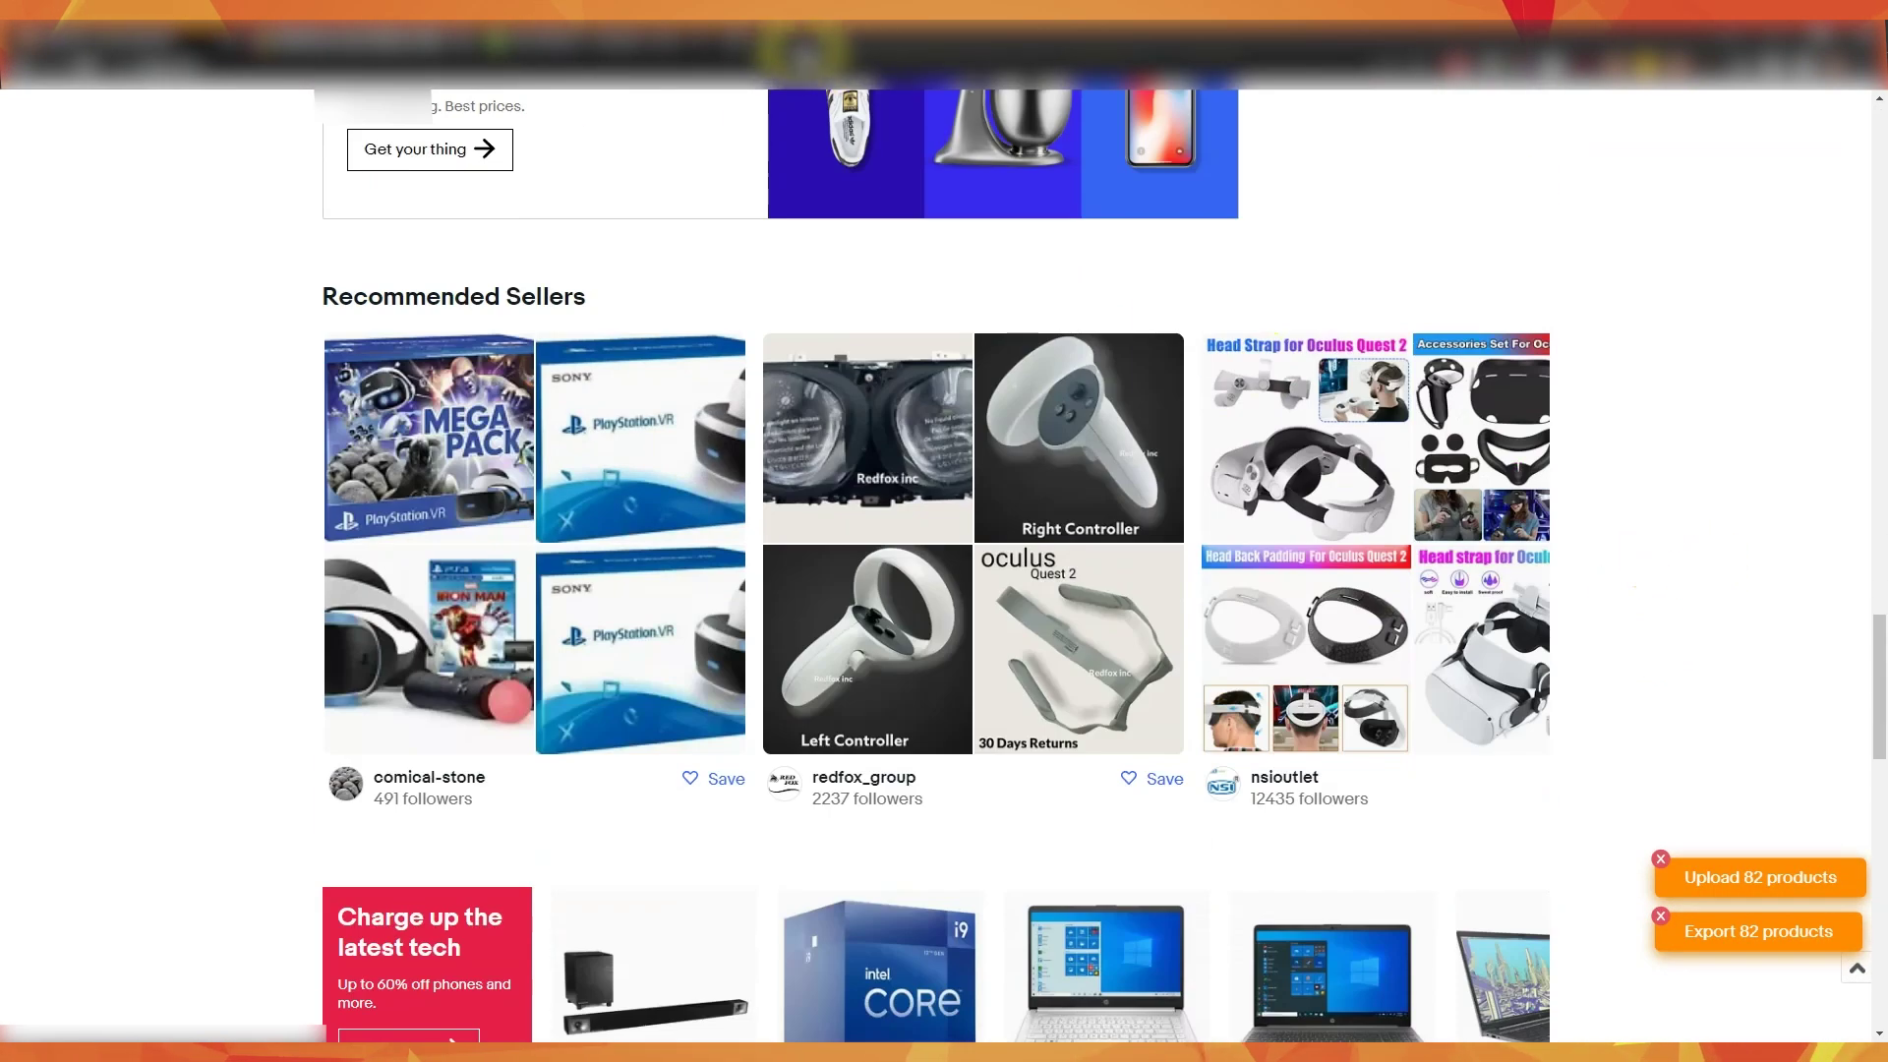
Open the Amazon and Walmart home pages in separate tabs and browse through Walmart's product listings.
key(ctrl+t)
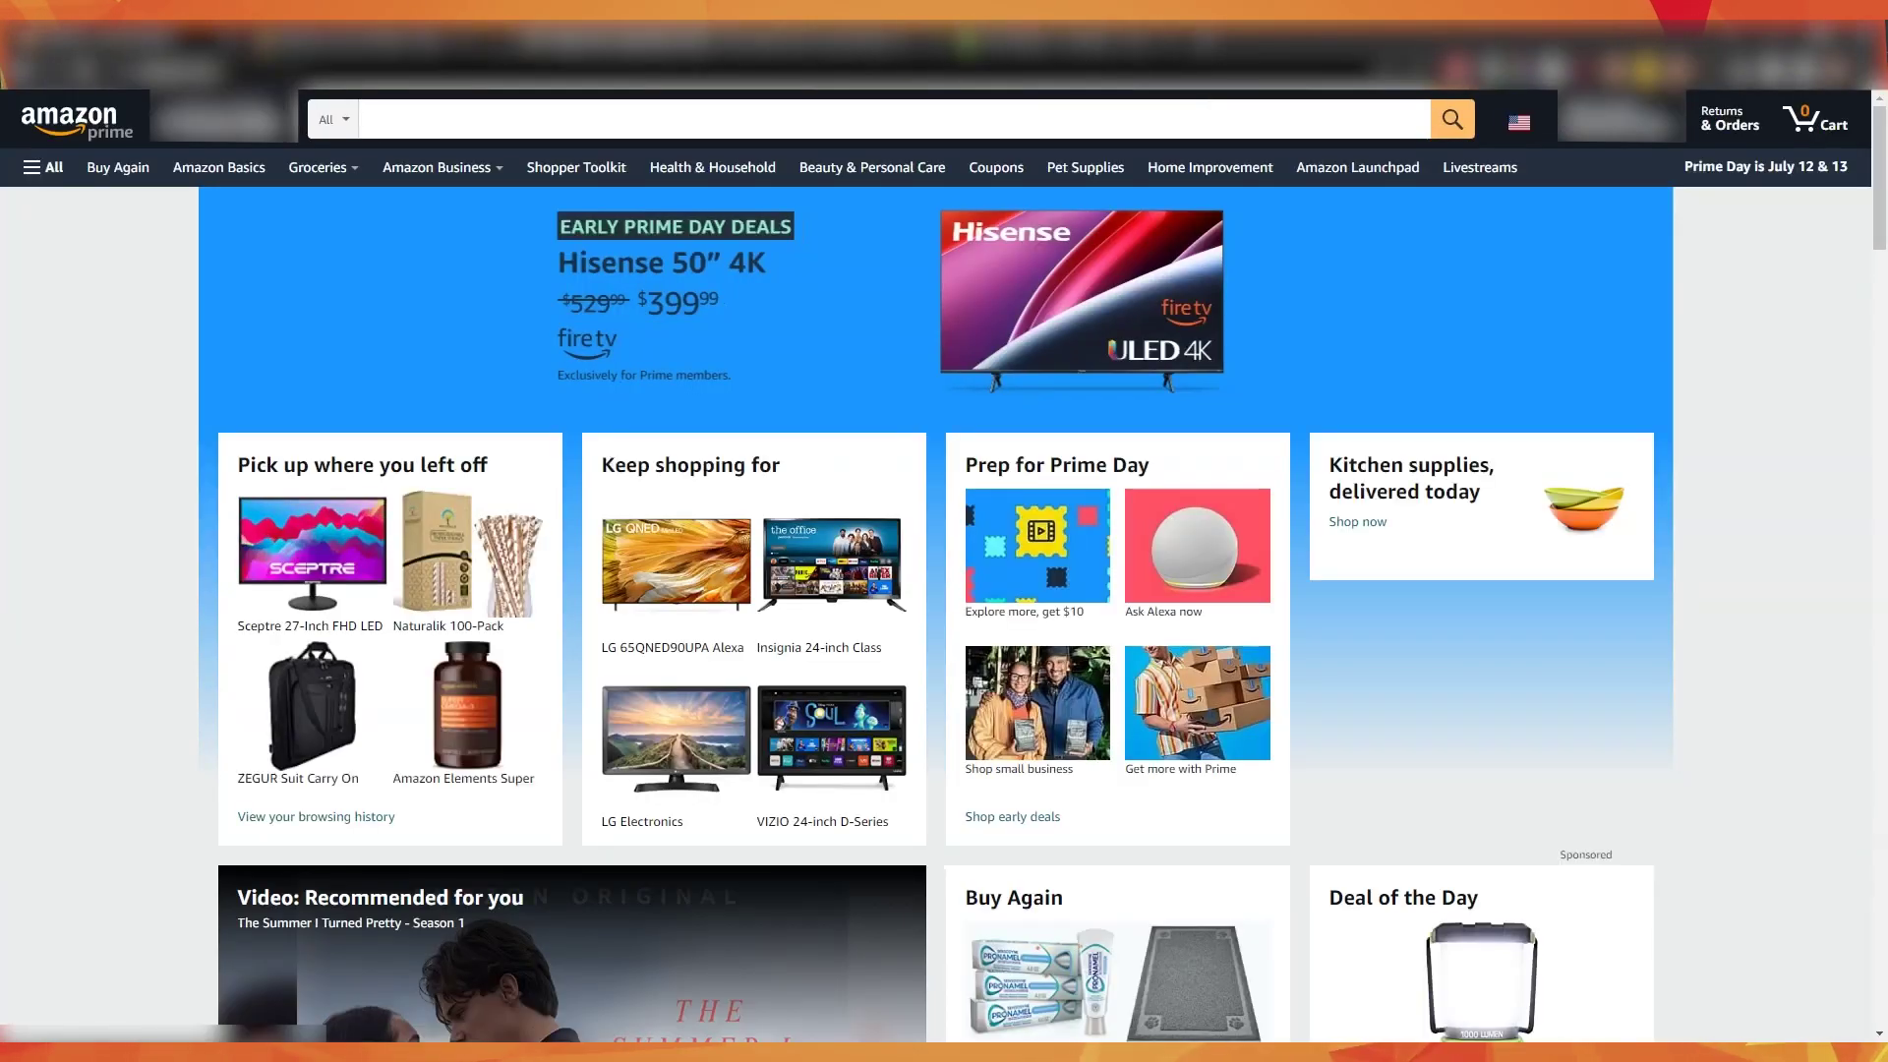
click(934, 356)
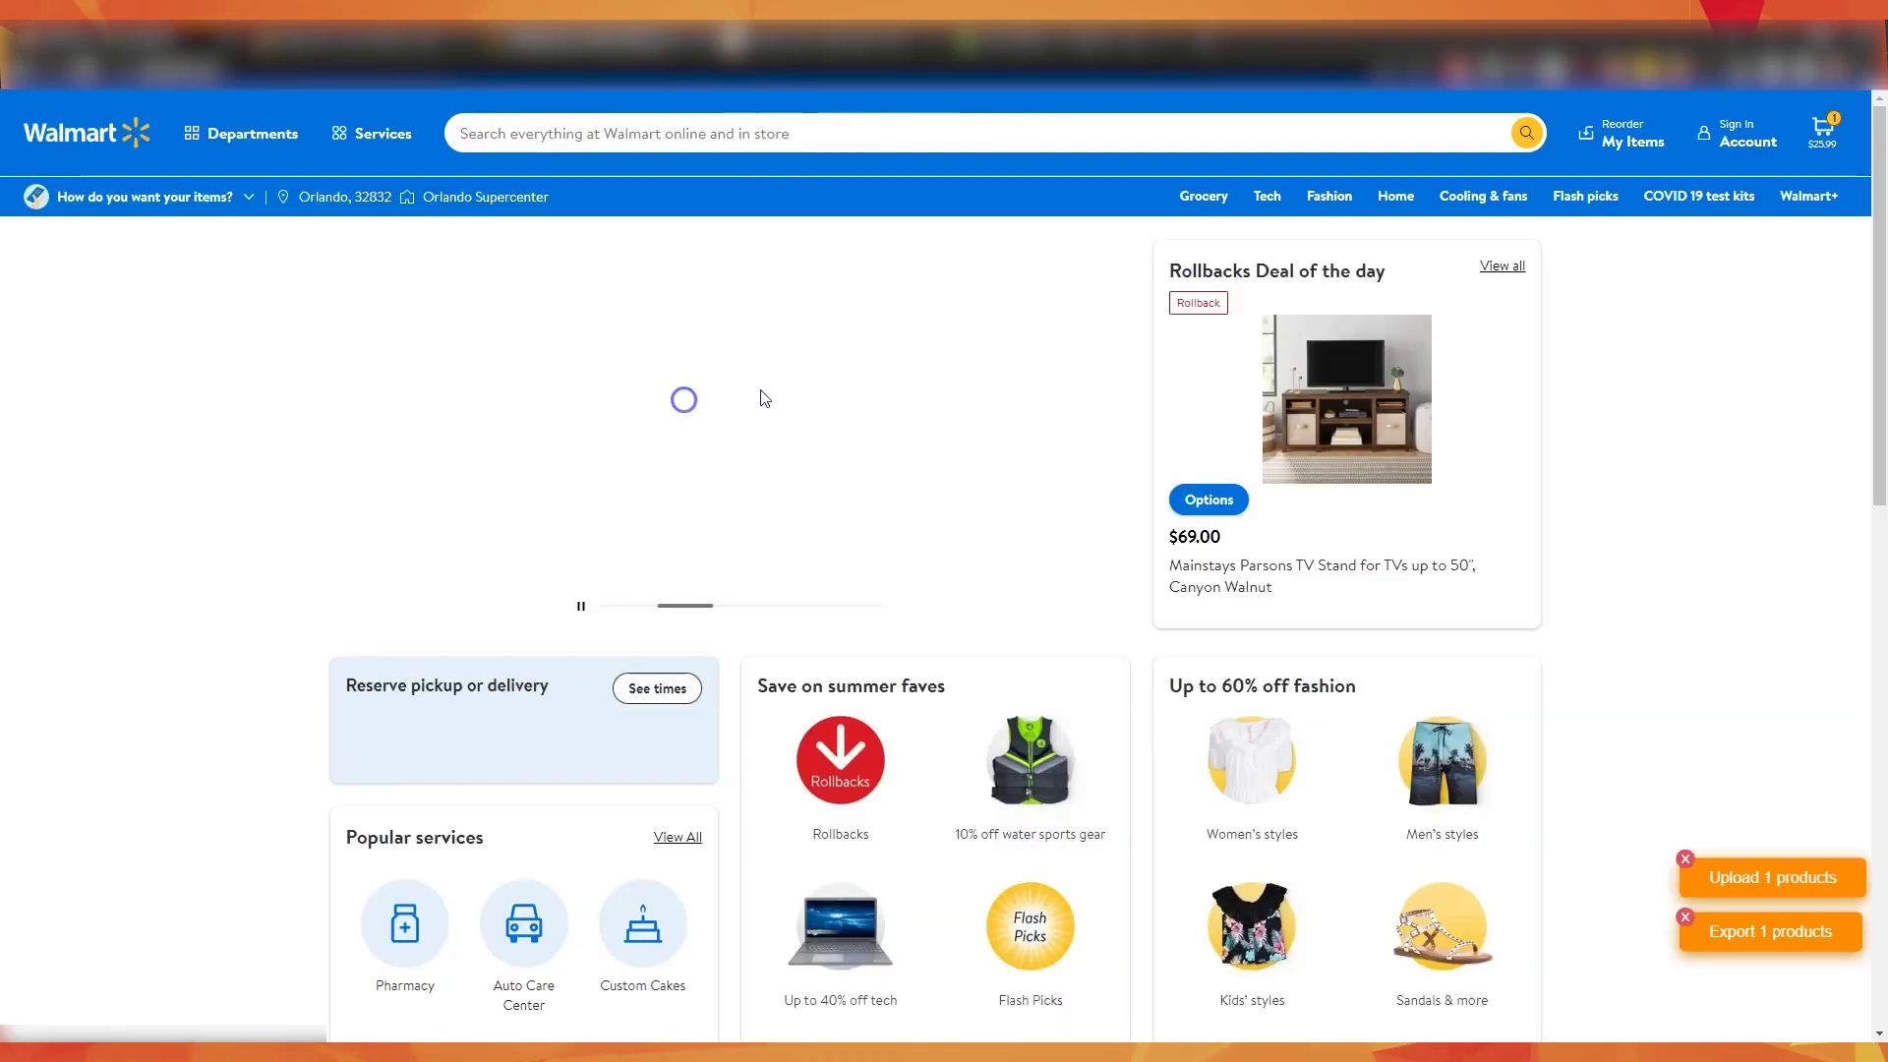
scroll(1501, 514, down, 20)
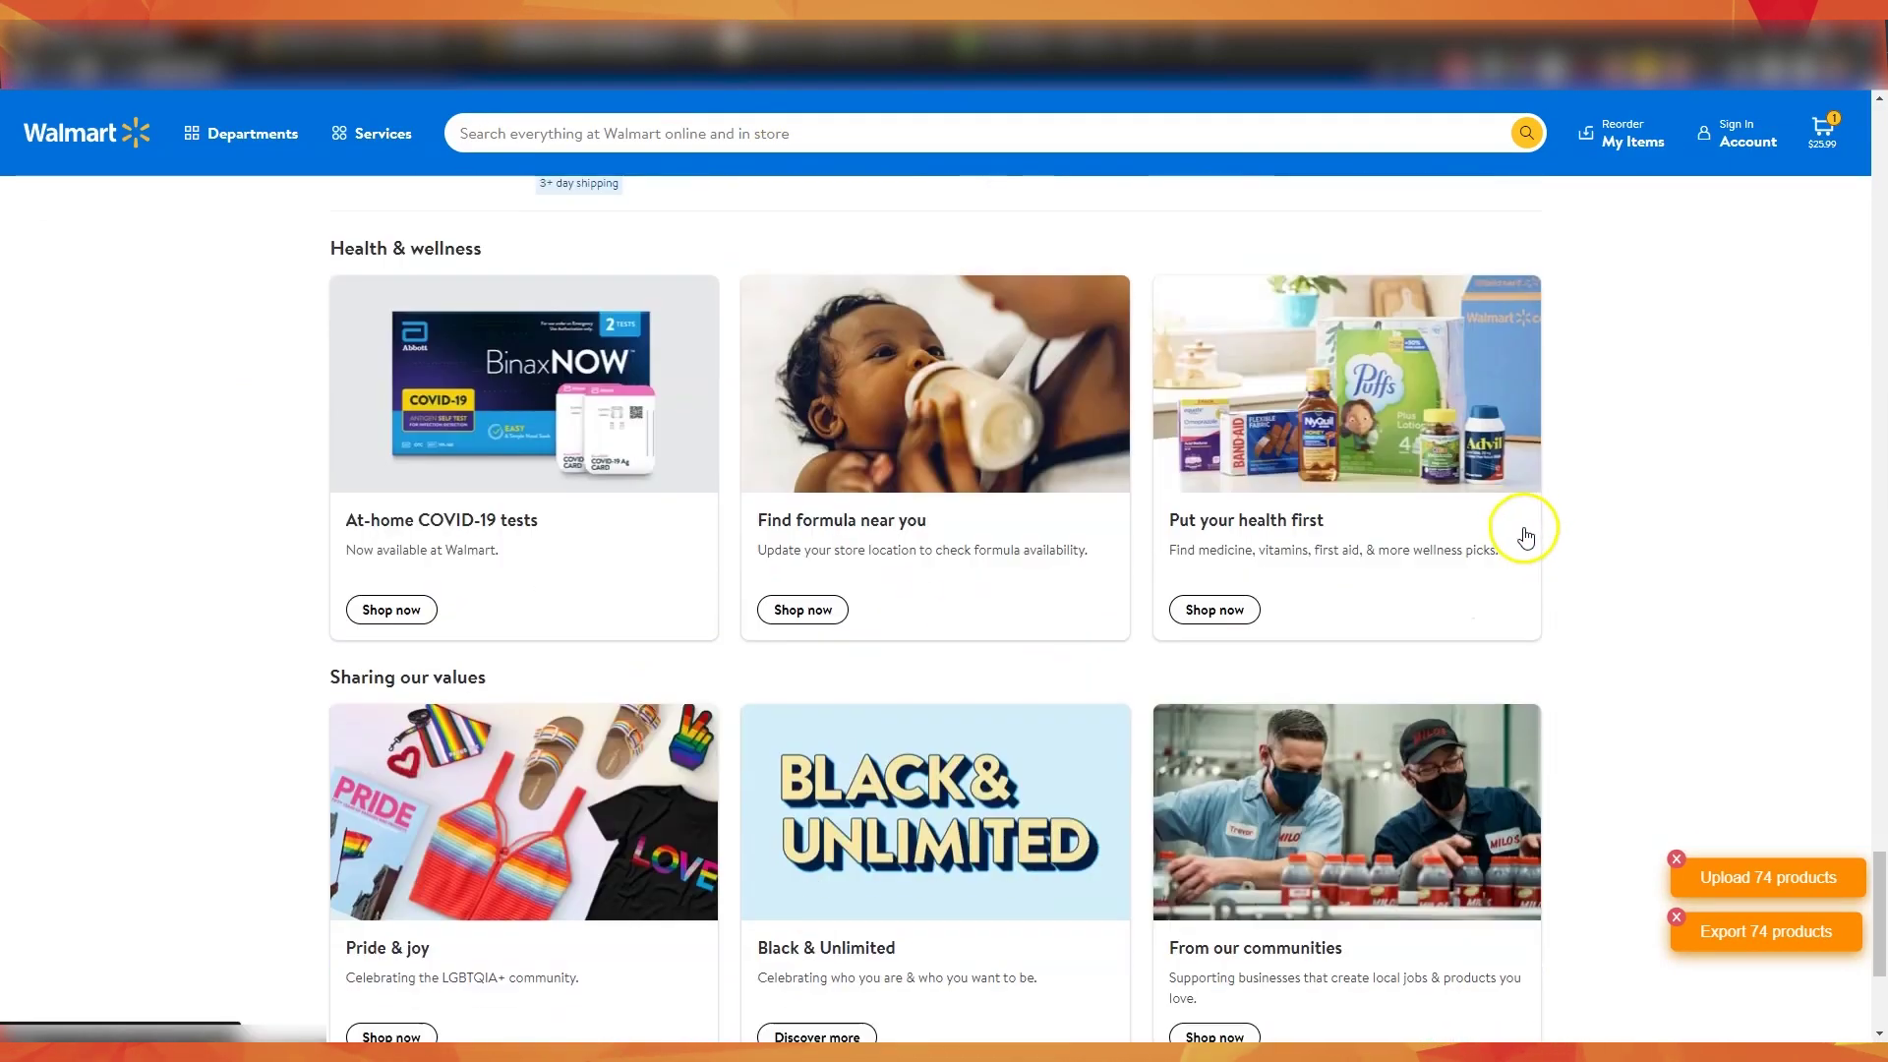
scroll(1525, 536, down, 5)
scroll(1542, 531, up, 15)
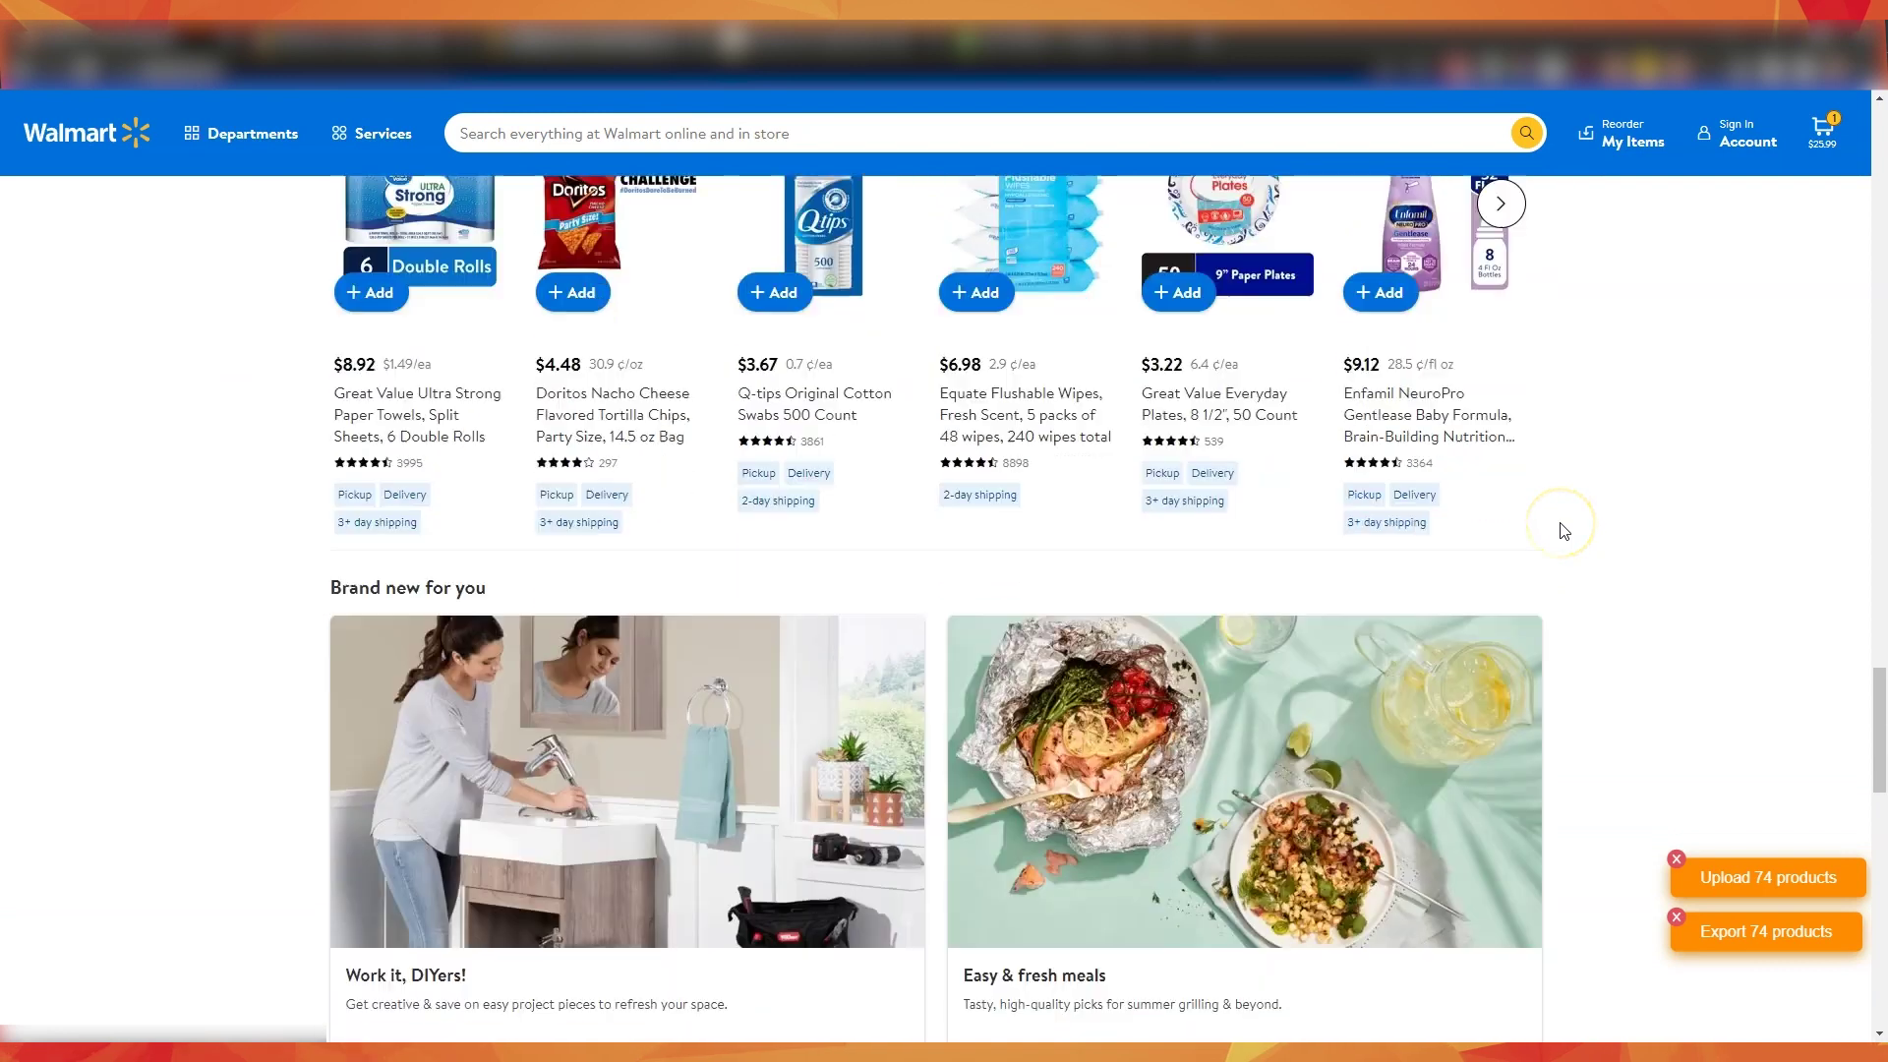
scroll(1559, 526, down, 5)
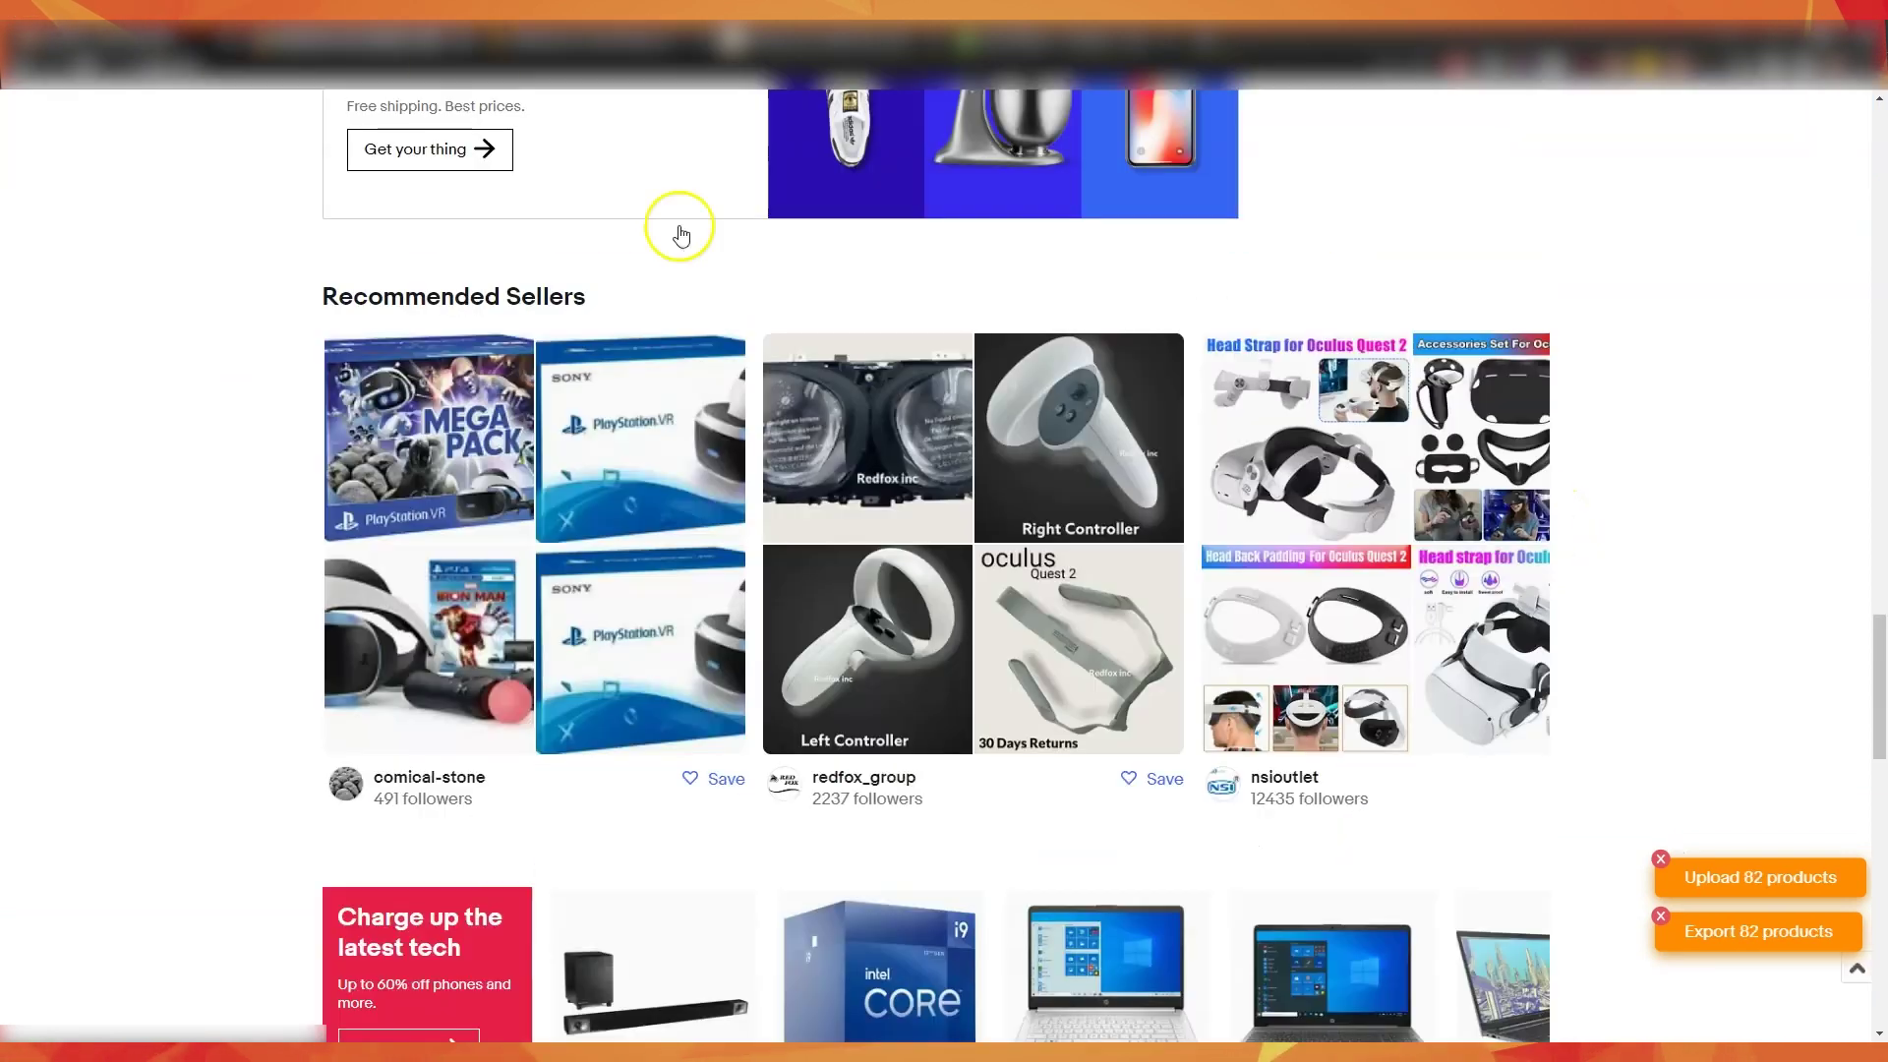
Return to the eBay home page, go through its listings and send the 82 collected products to the FBMFox Bulk Uploader.
scroll(1541, 646, down, 8)
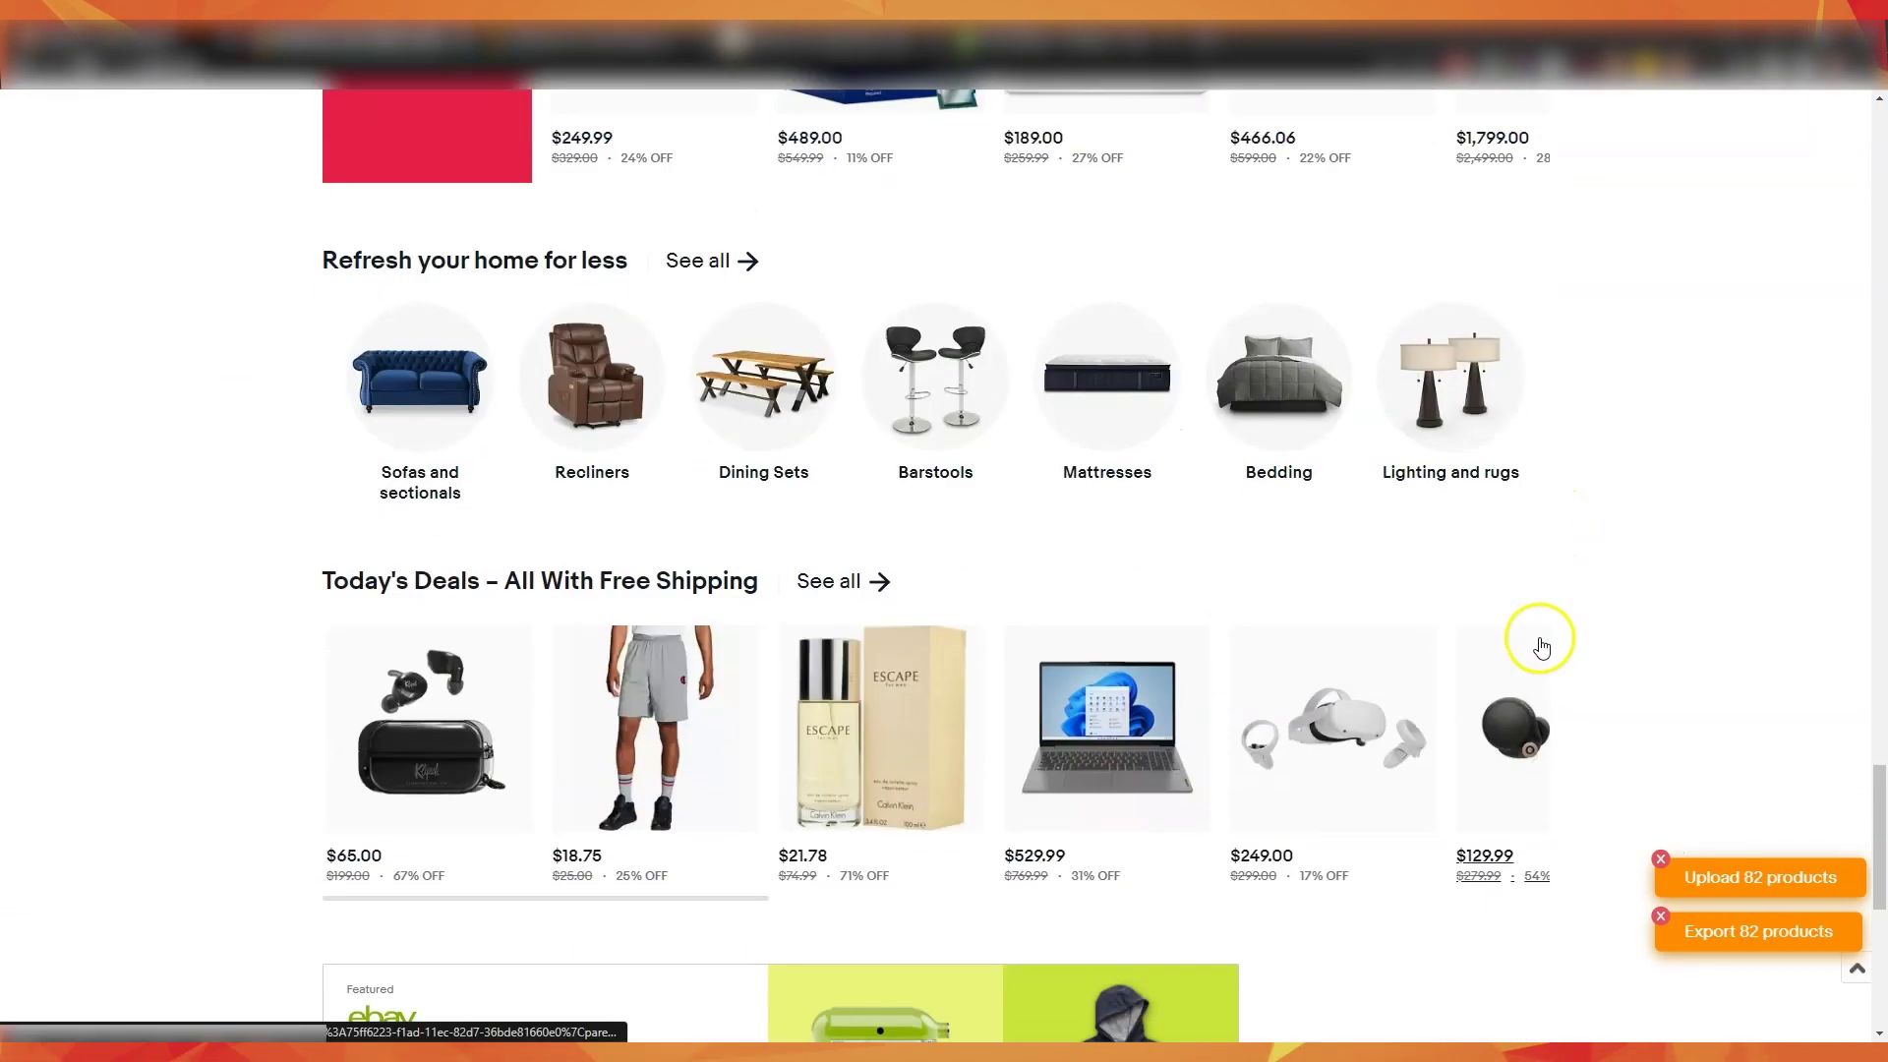
scroll(1541, 646, down, 5)
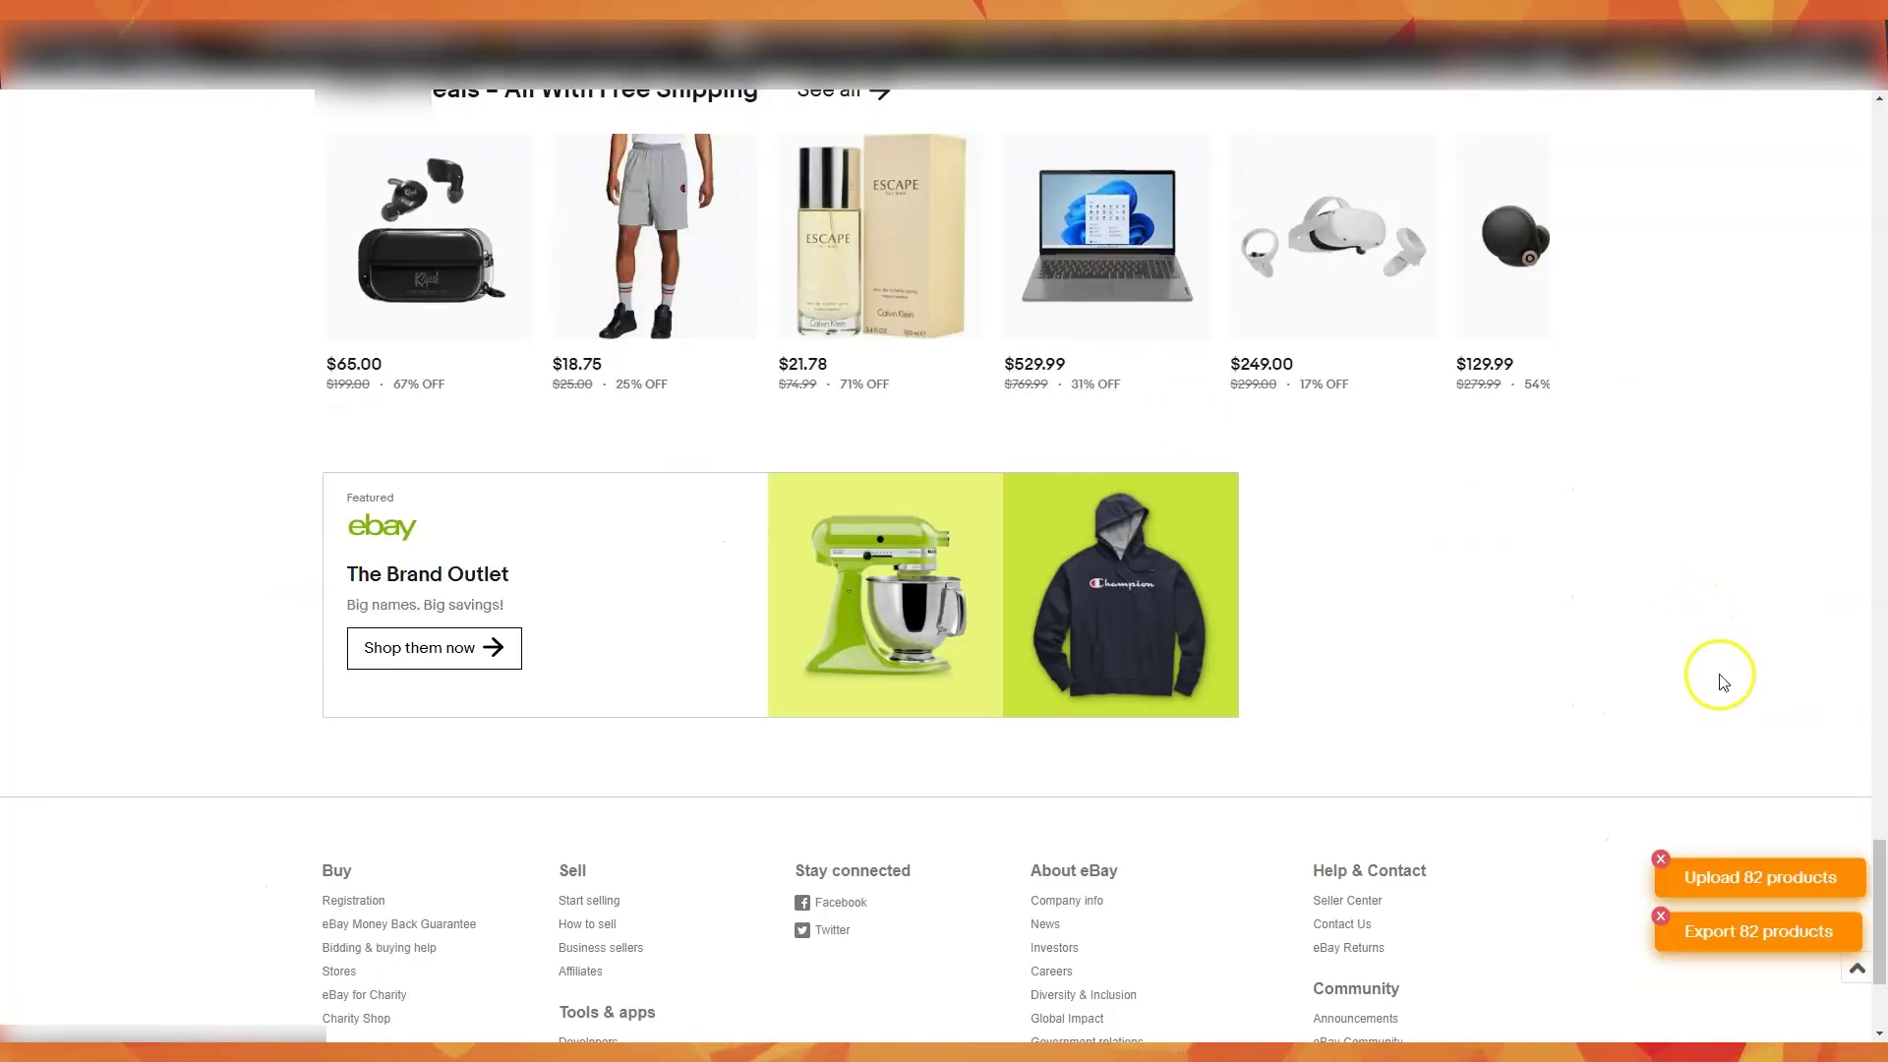
scroll(1760, 698, up, 8)
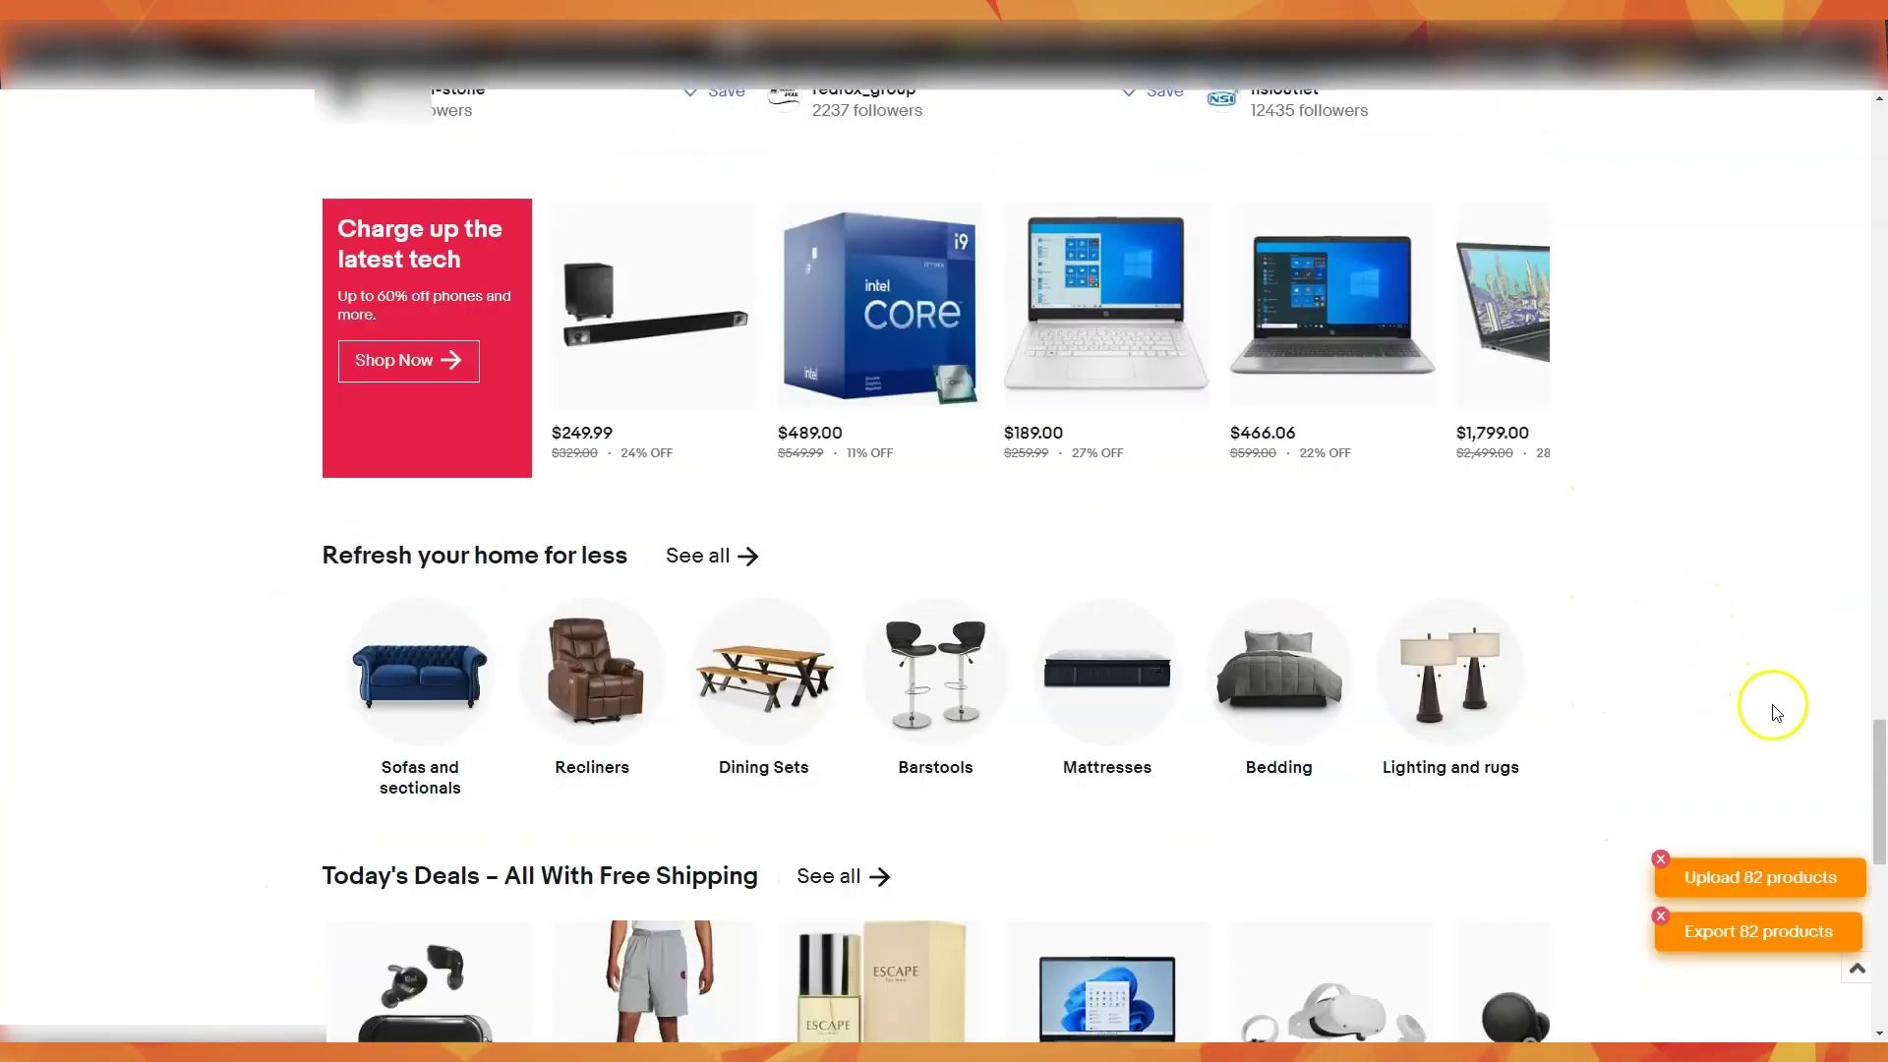
scroll(1775, 711, up, 20)
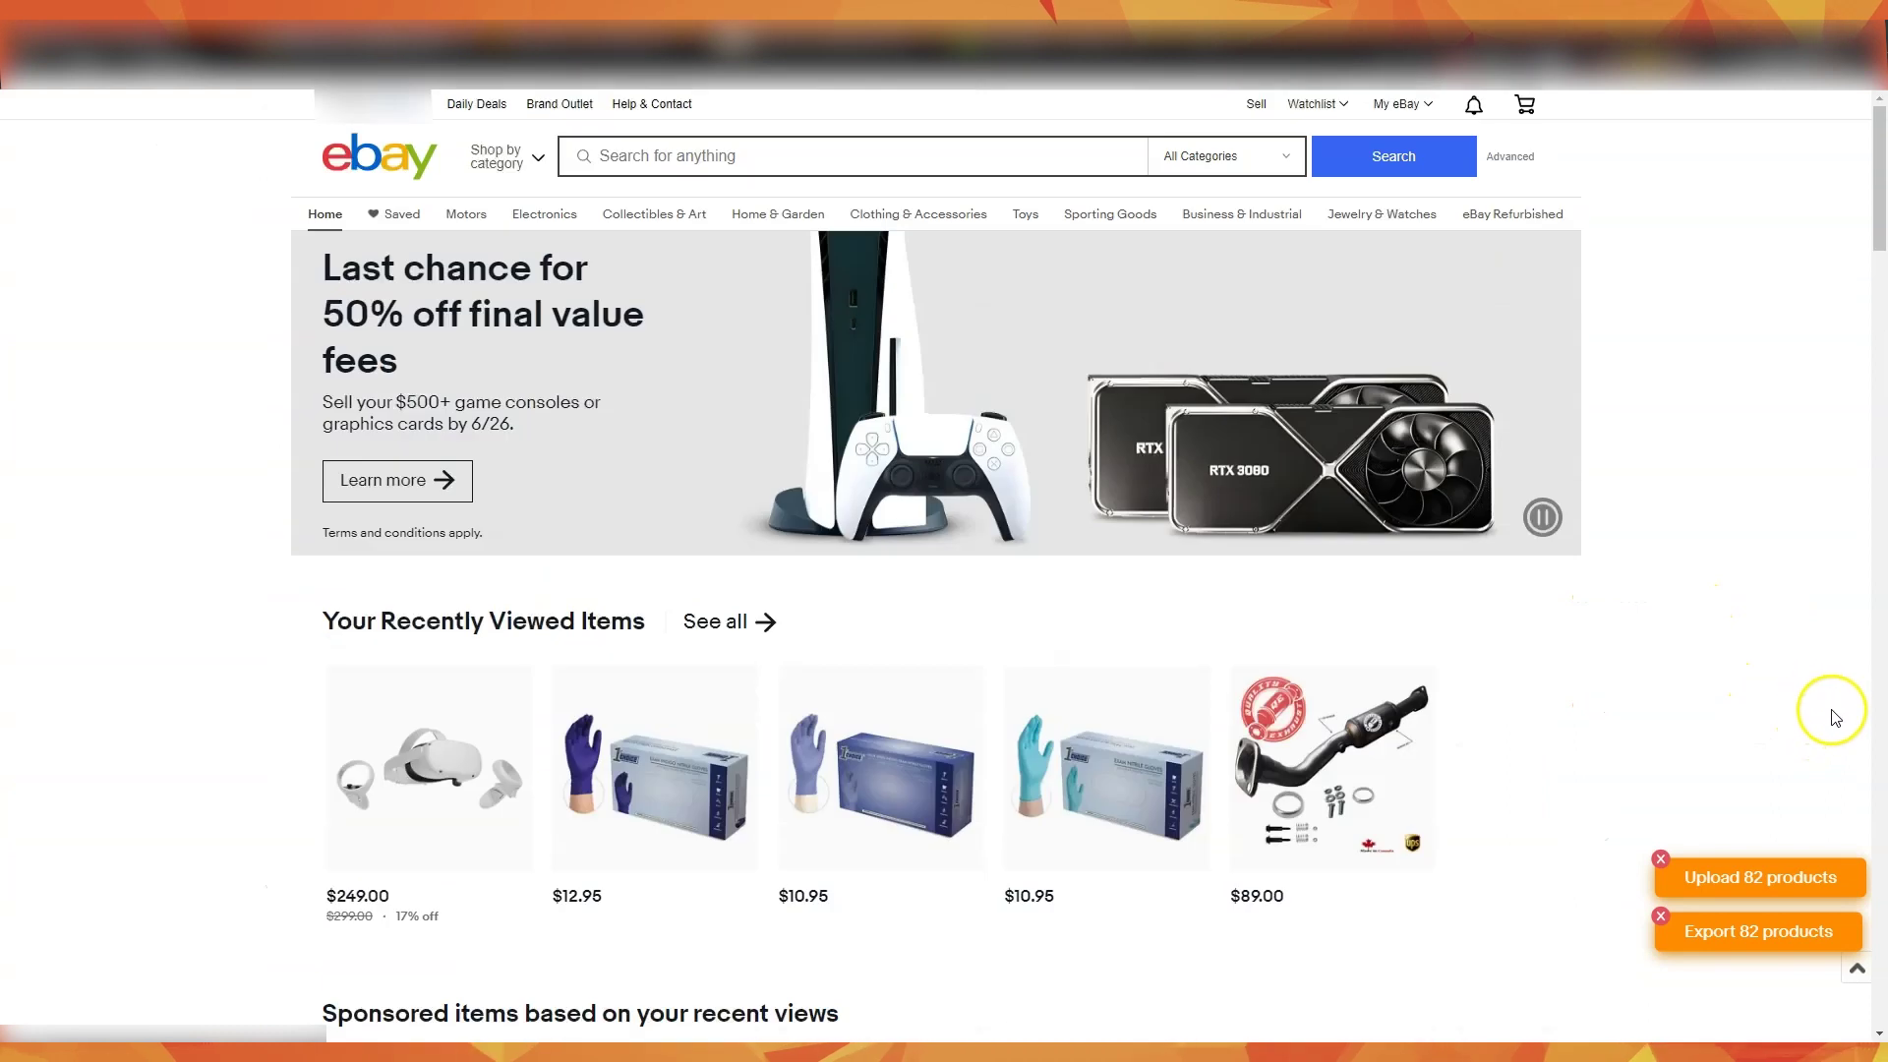
scroll(1756, 594, down, 1)
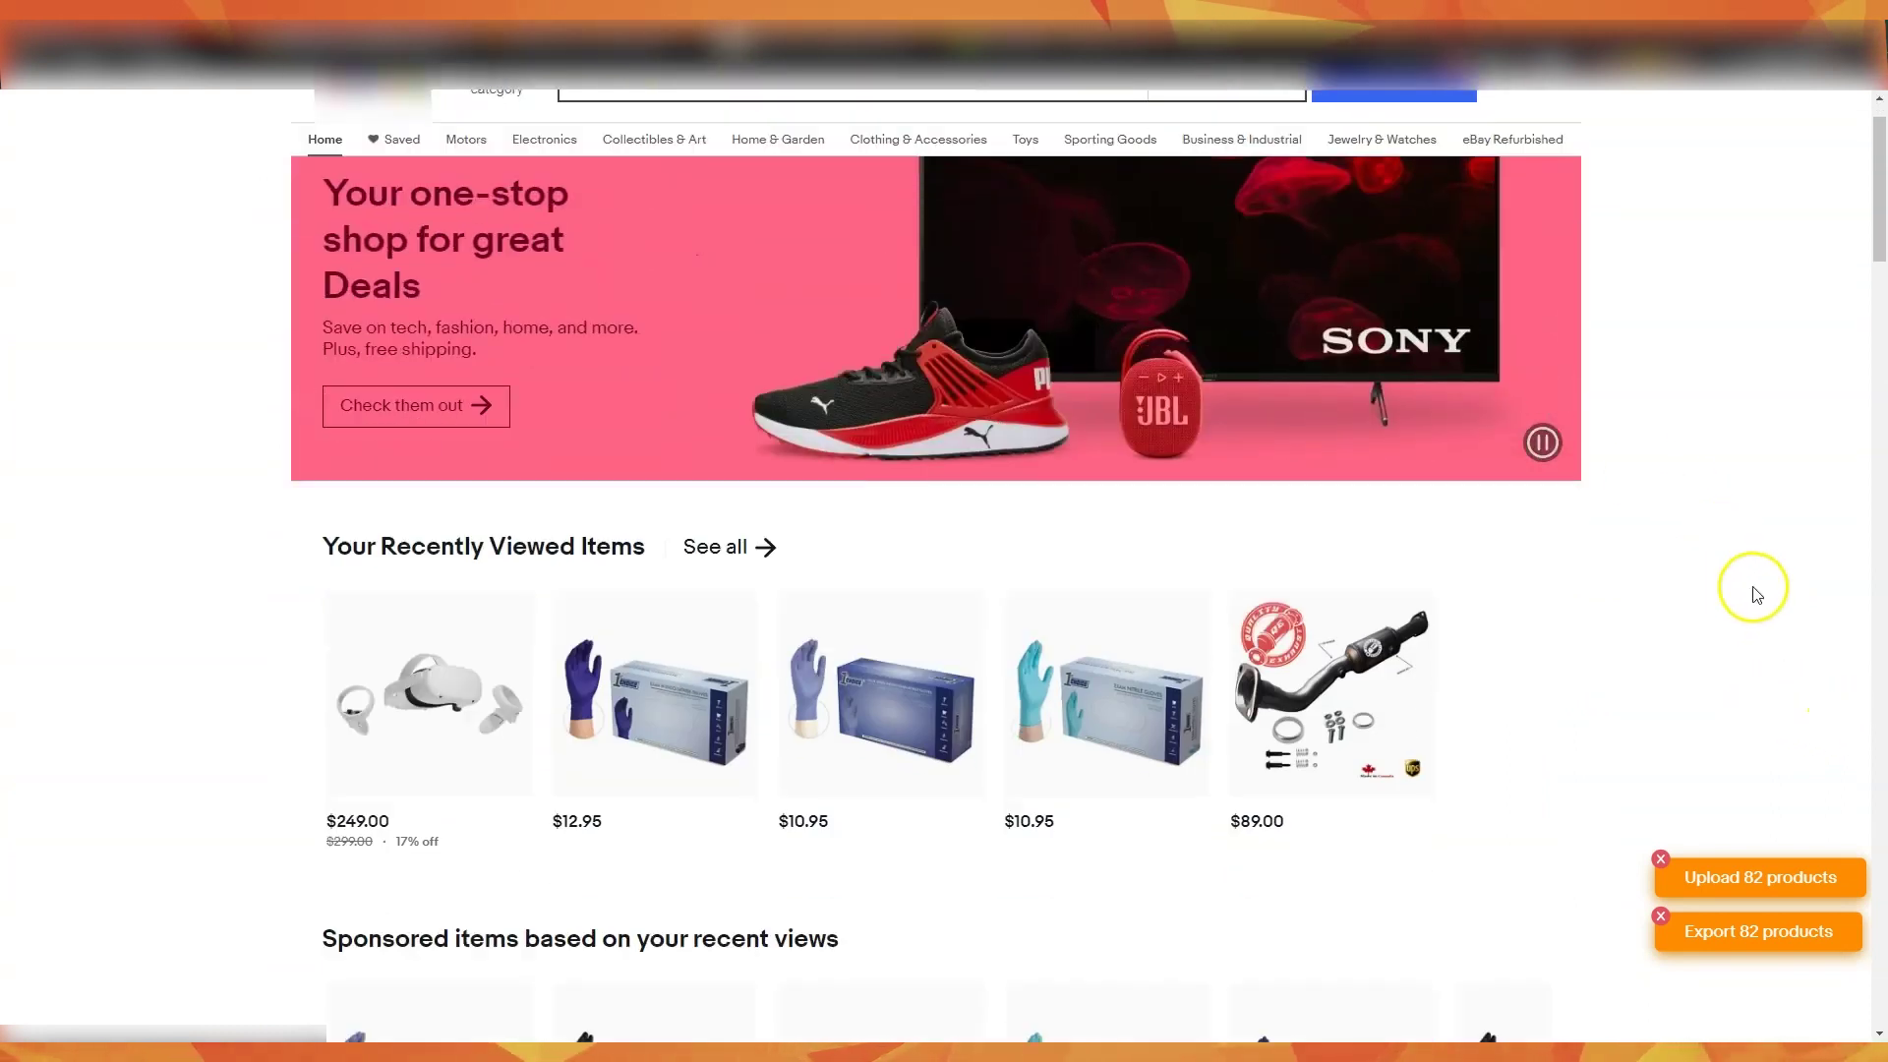
scroll(1757, 595, down, 20)
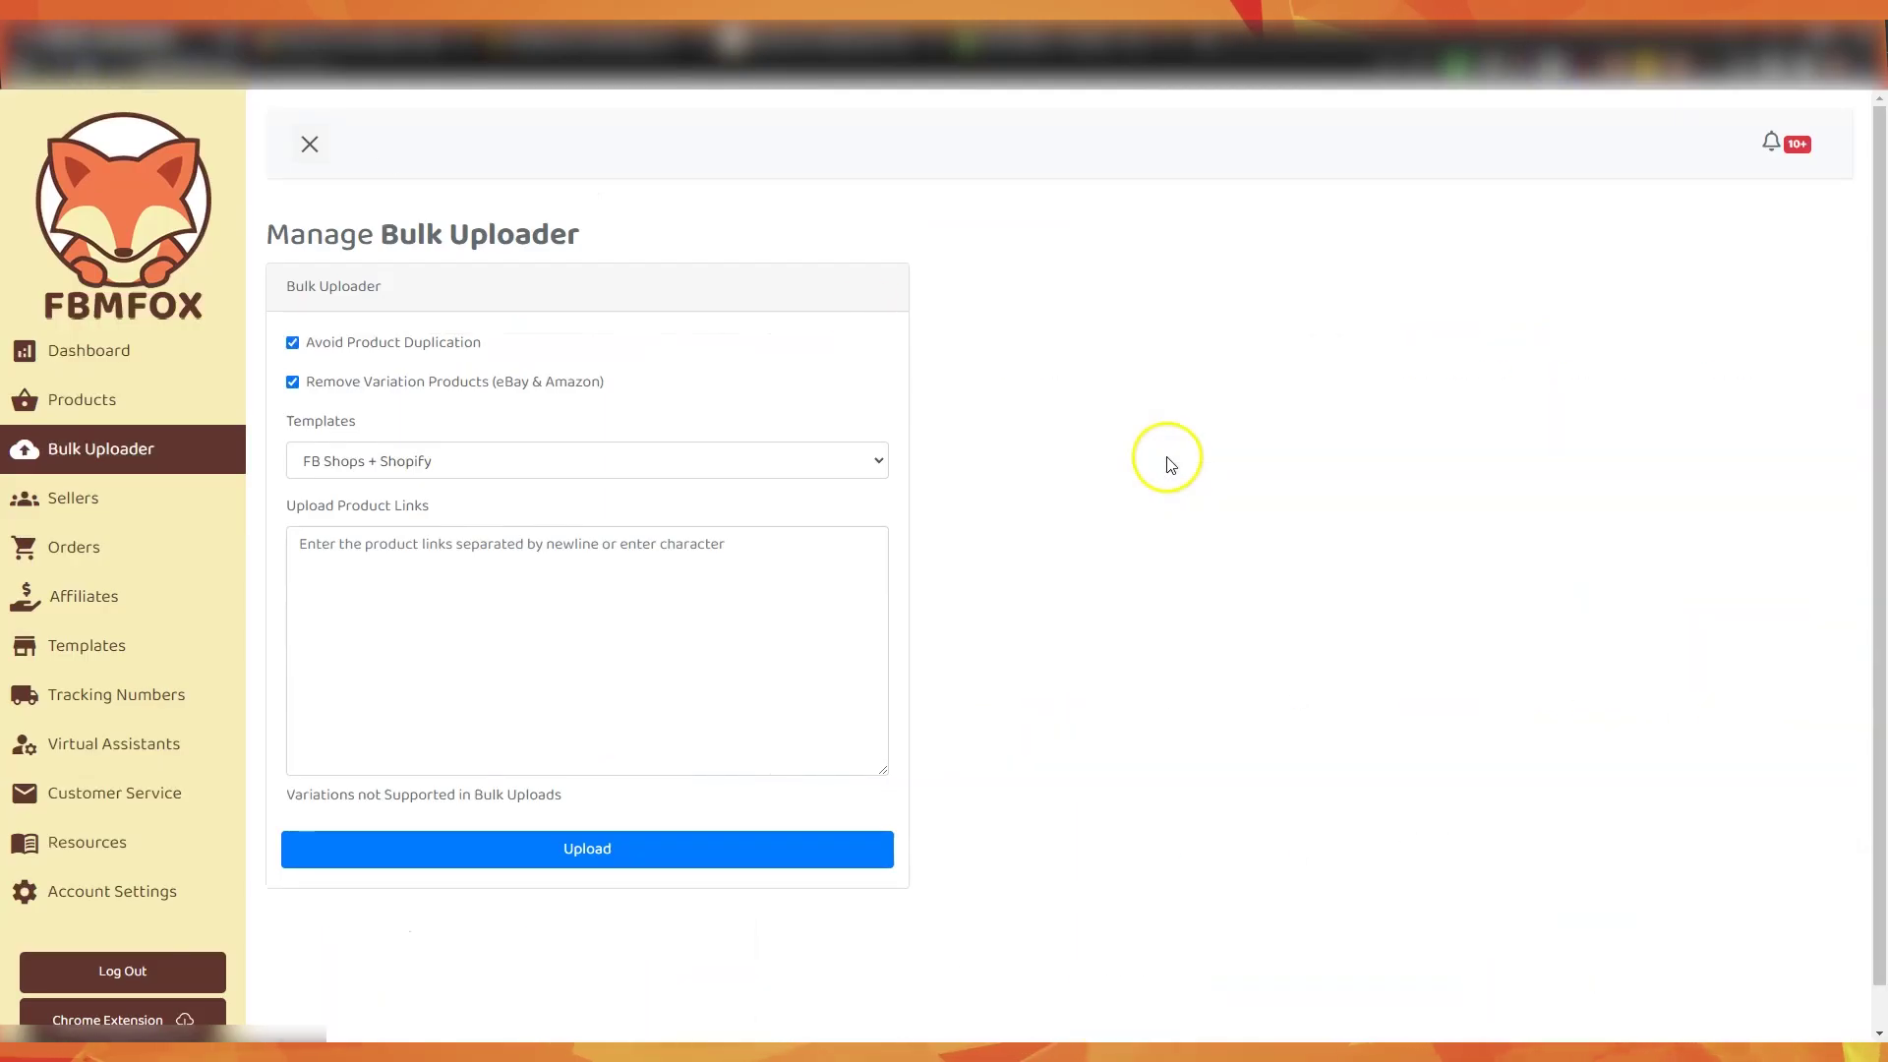
Begin uploading the draft batch of 82 product links and check the FB Shops + Shopify template selection.
double_click(1298, 459)
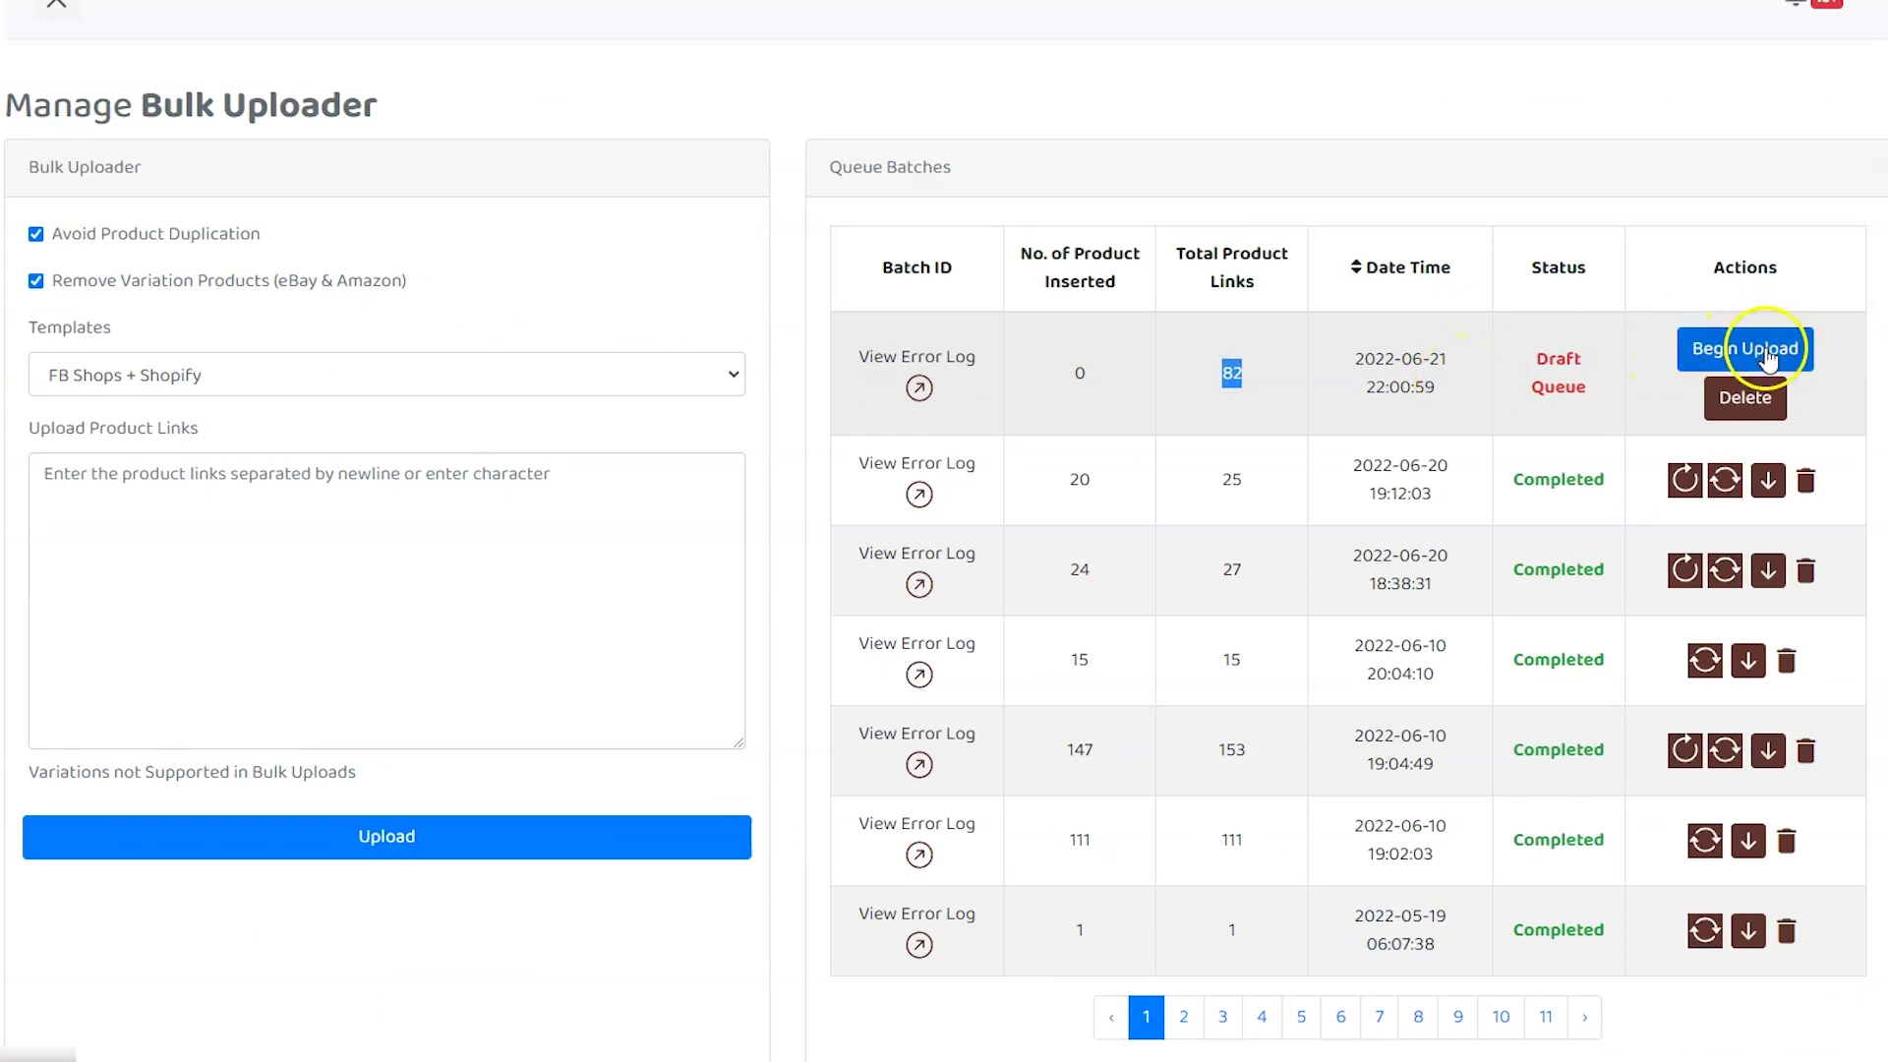
click(1767, 356)
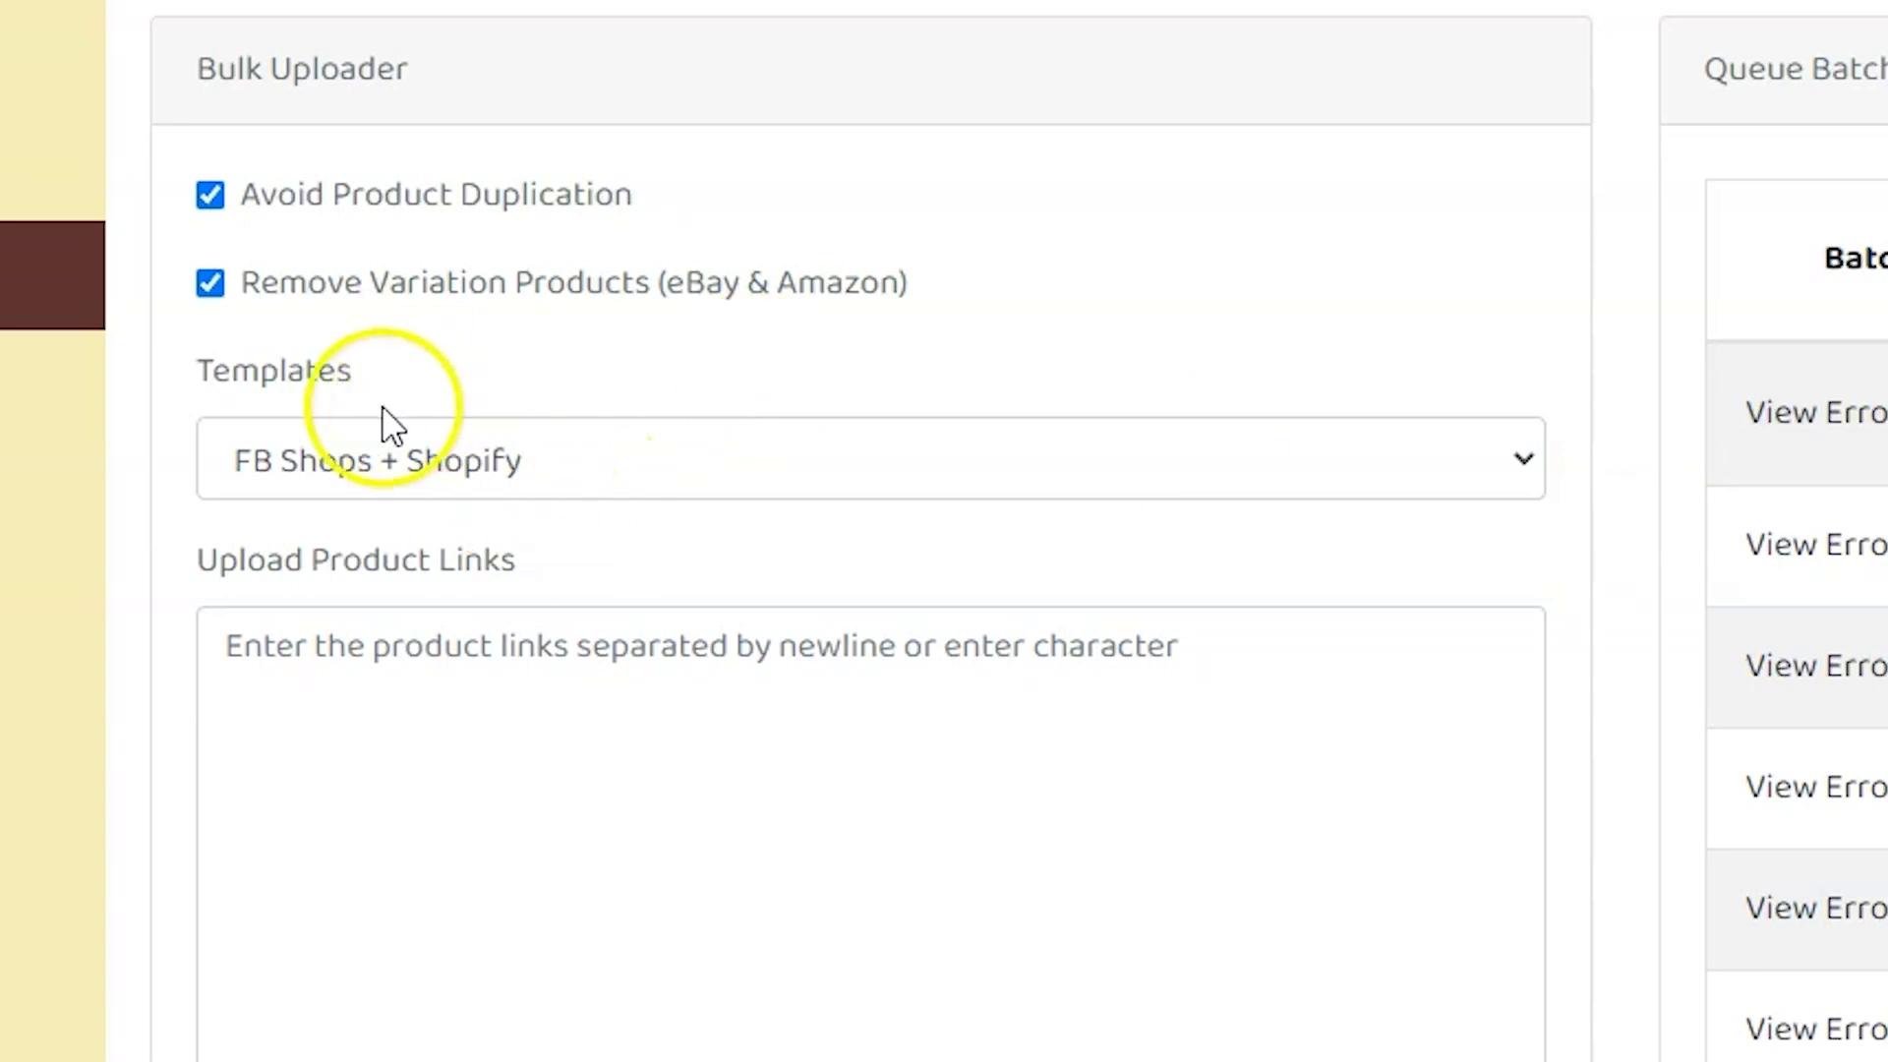
click(262, 452)
click(335, 433)
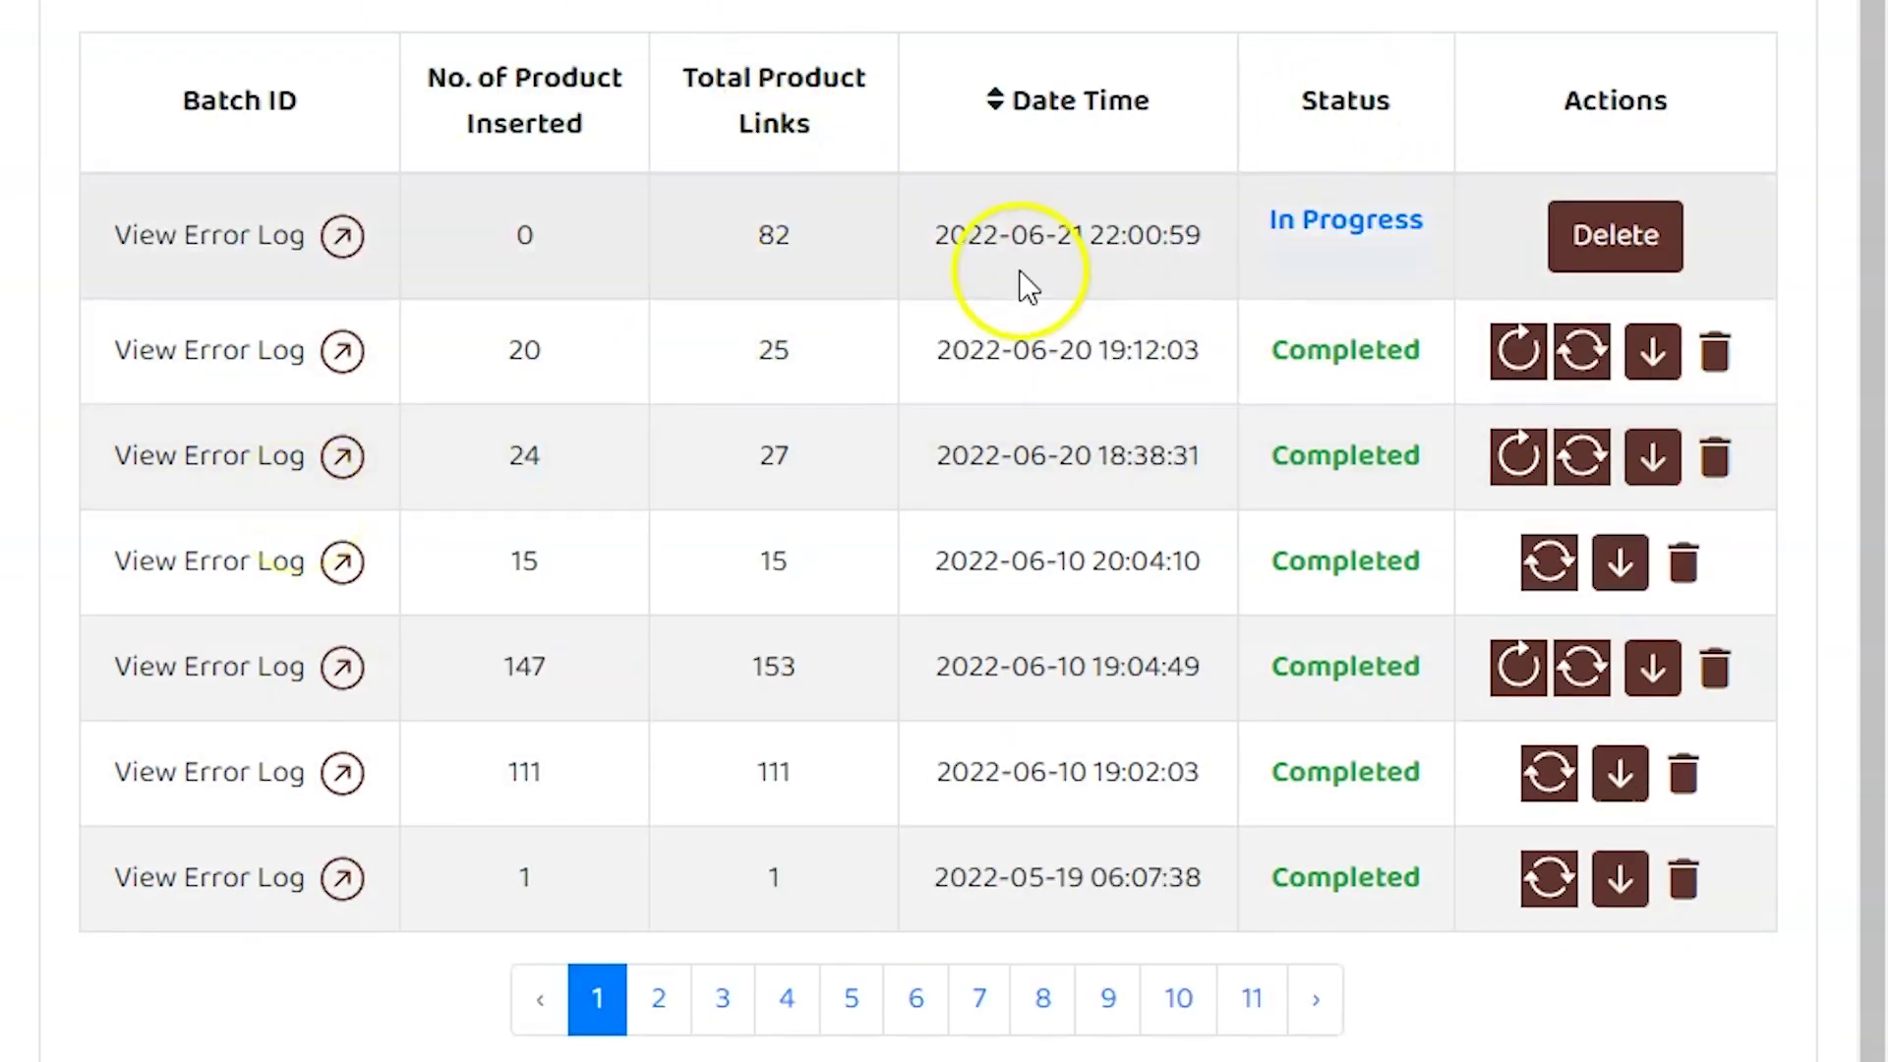
Go through the Products list in FBMFox and examine which sales channels each product is listed on.
double_click(765, 232)
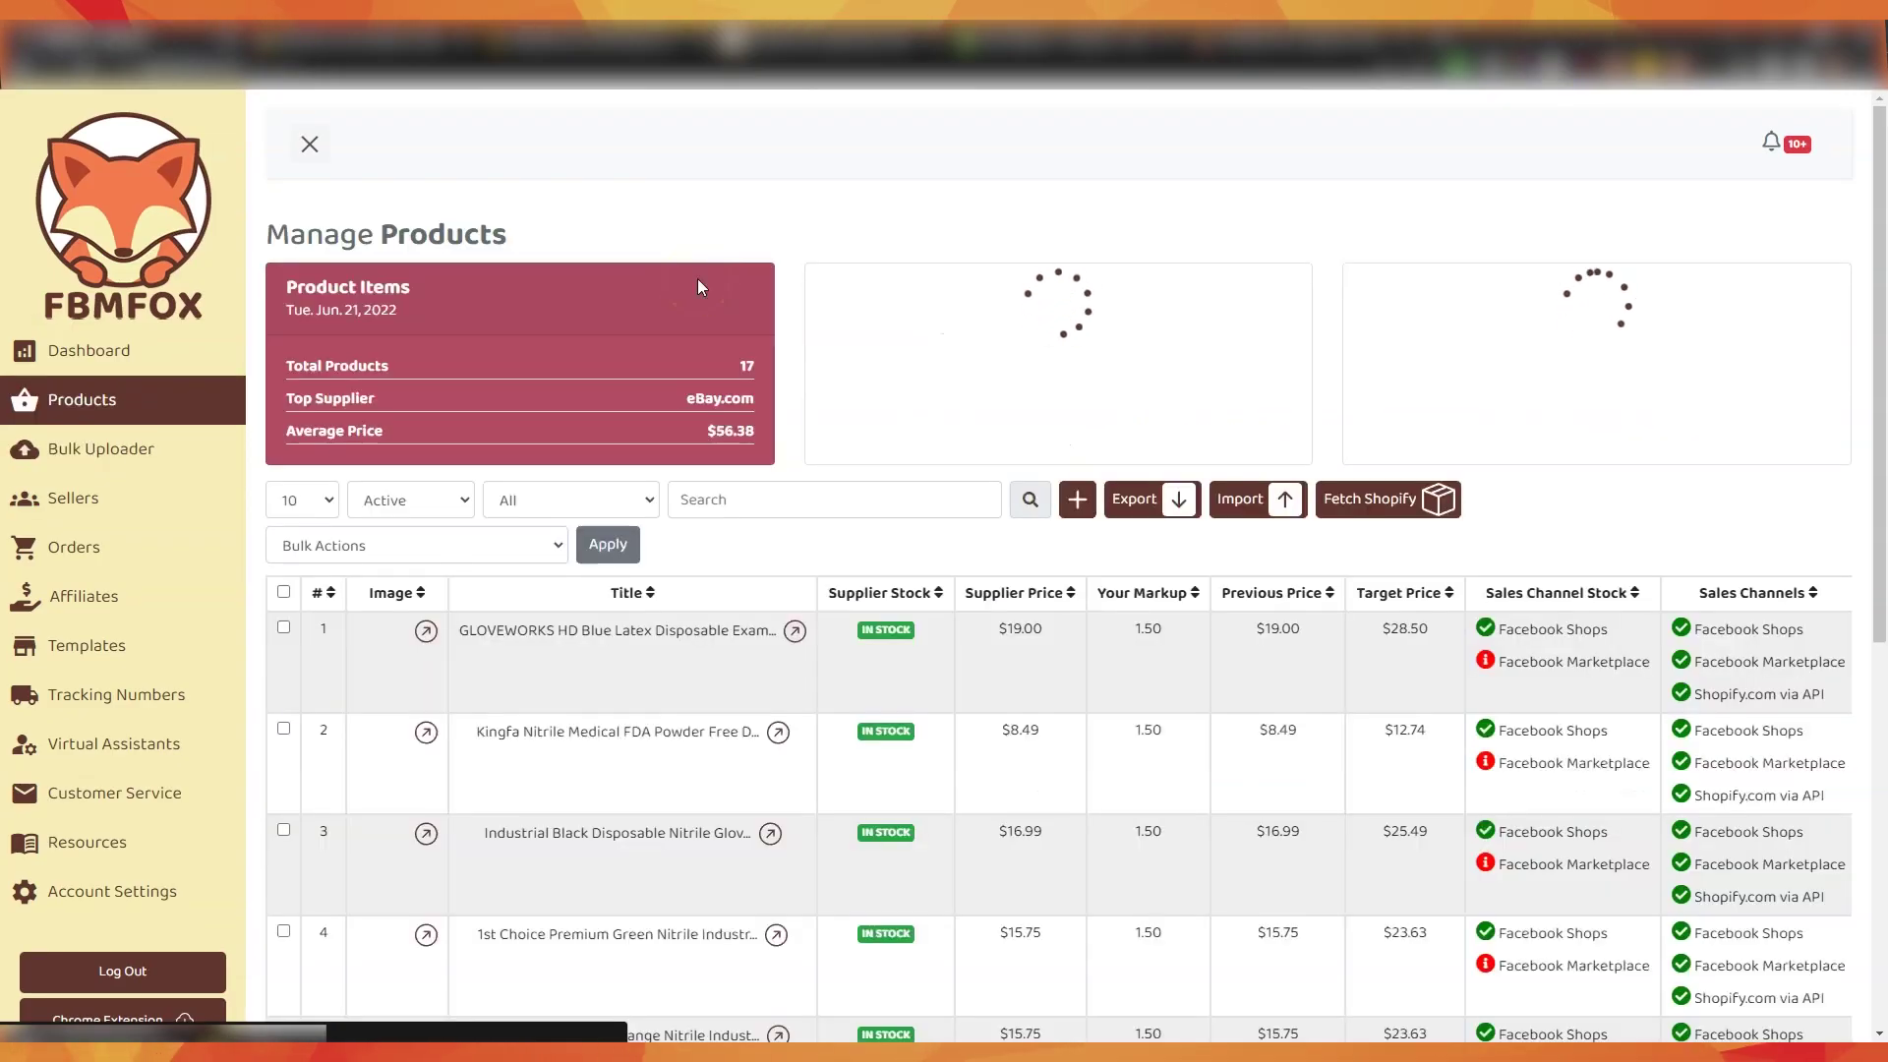
scroll(852, 324, down, 3)
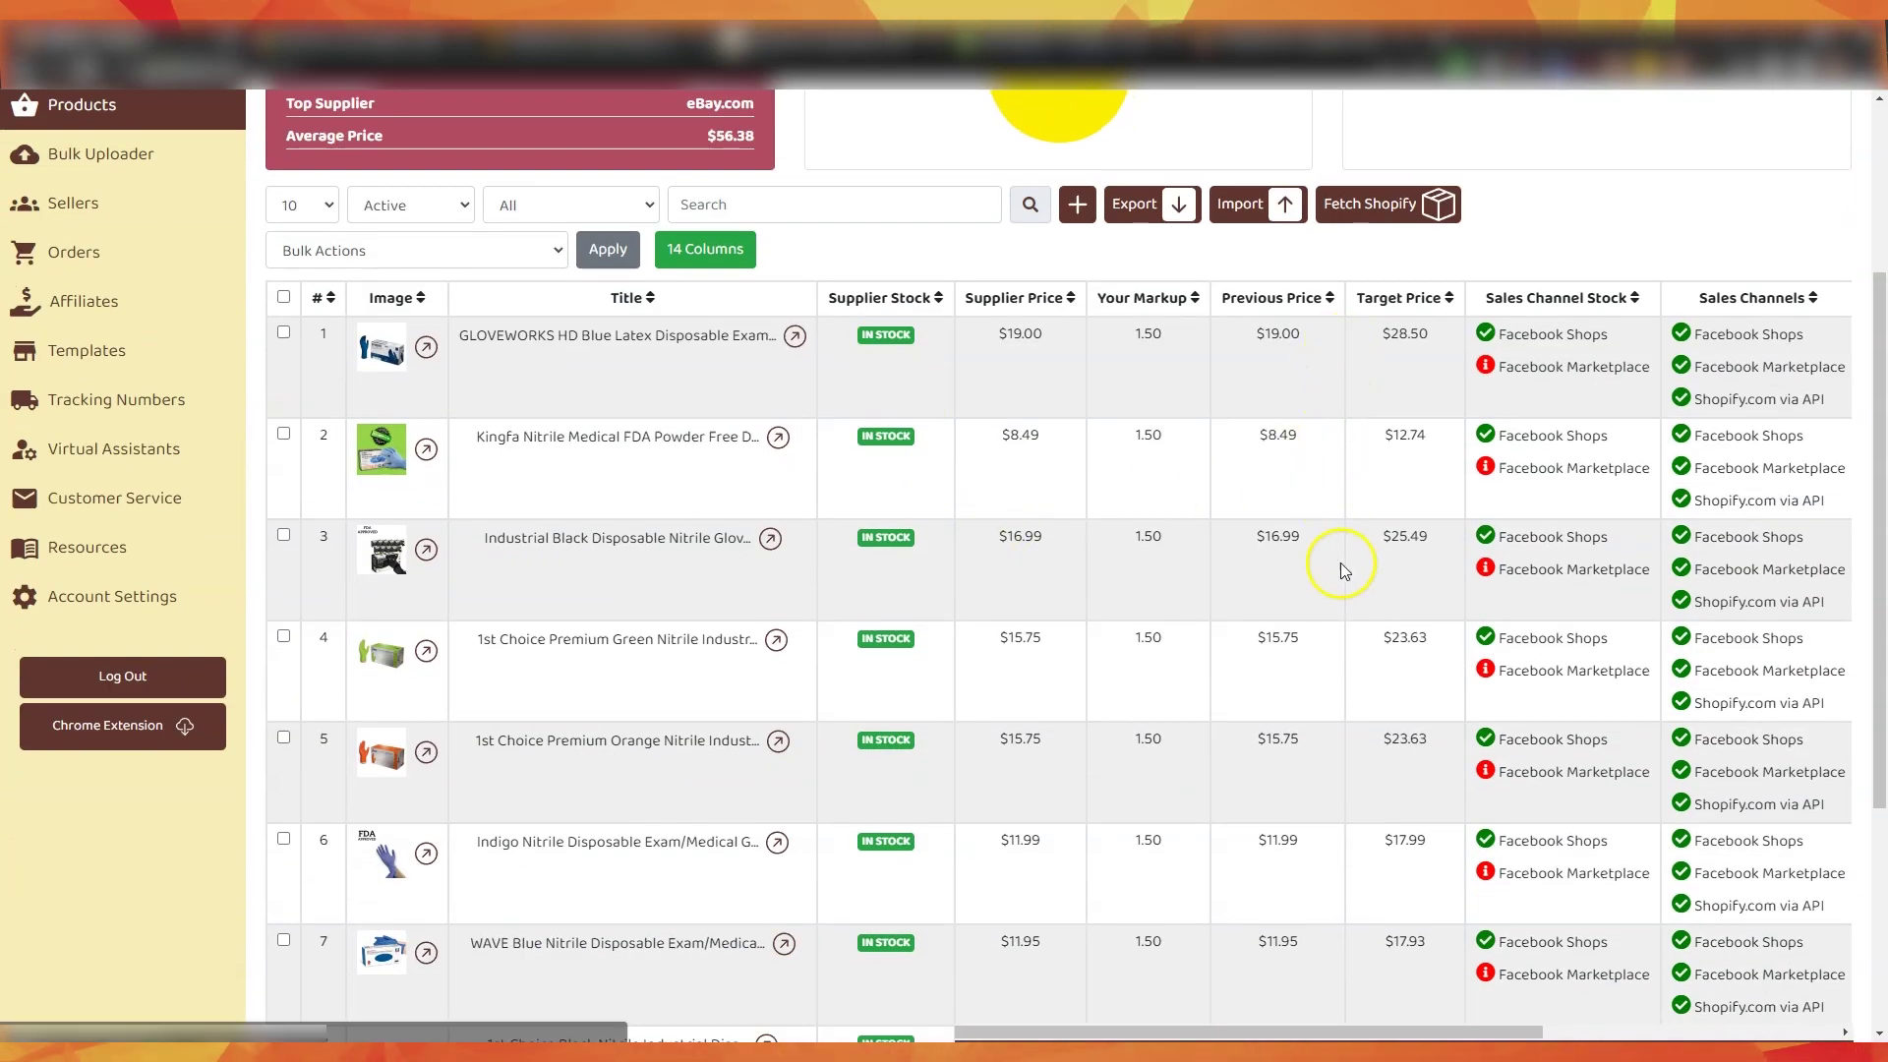
scroll(1341, 562, down, 1)
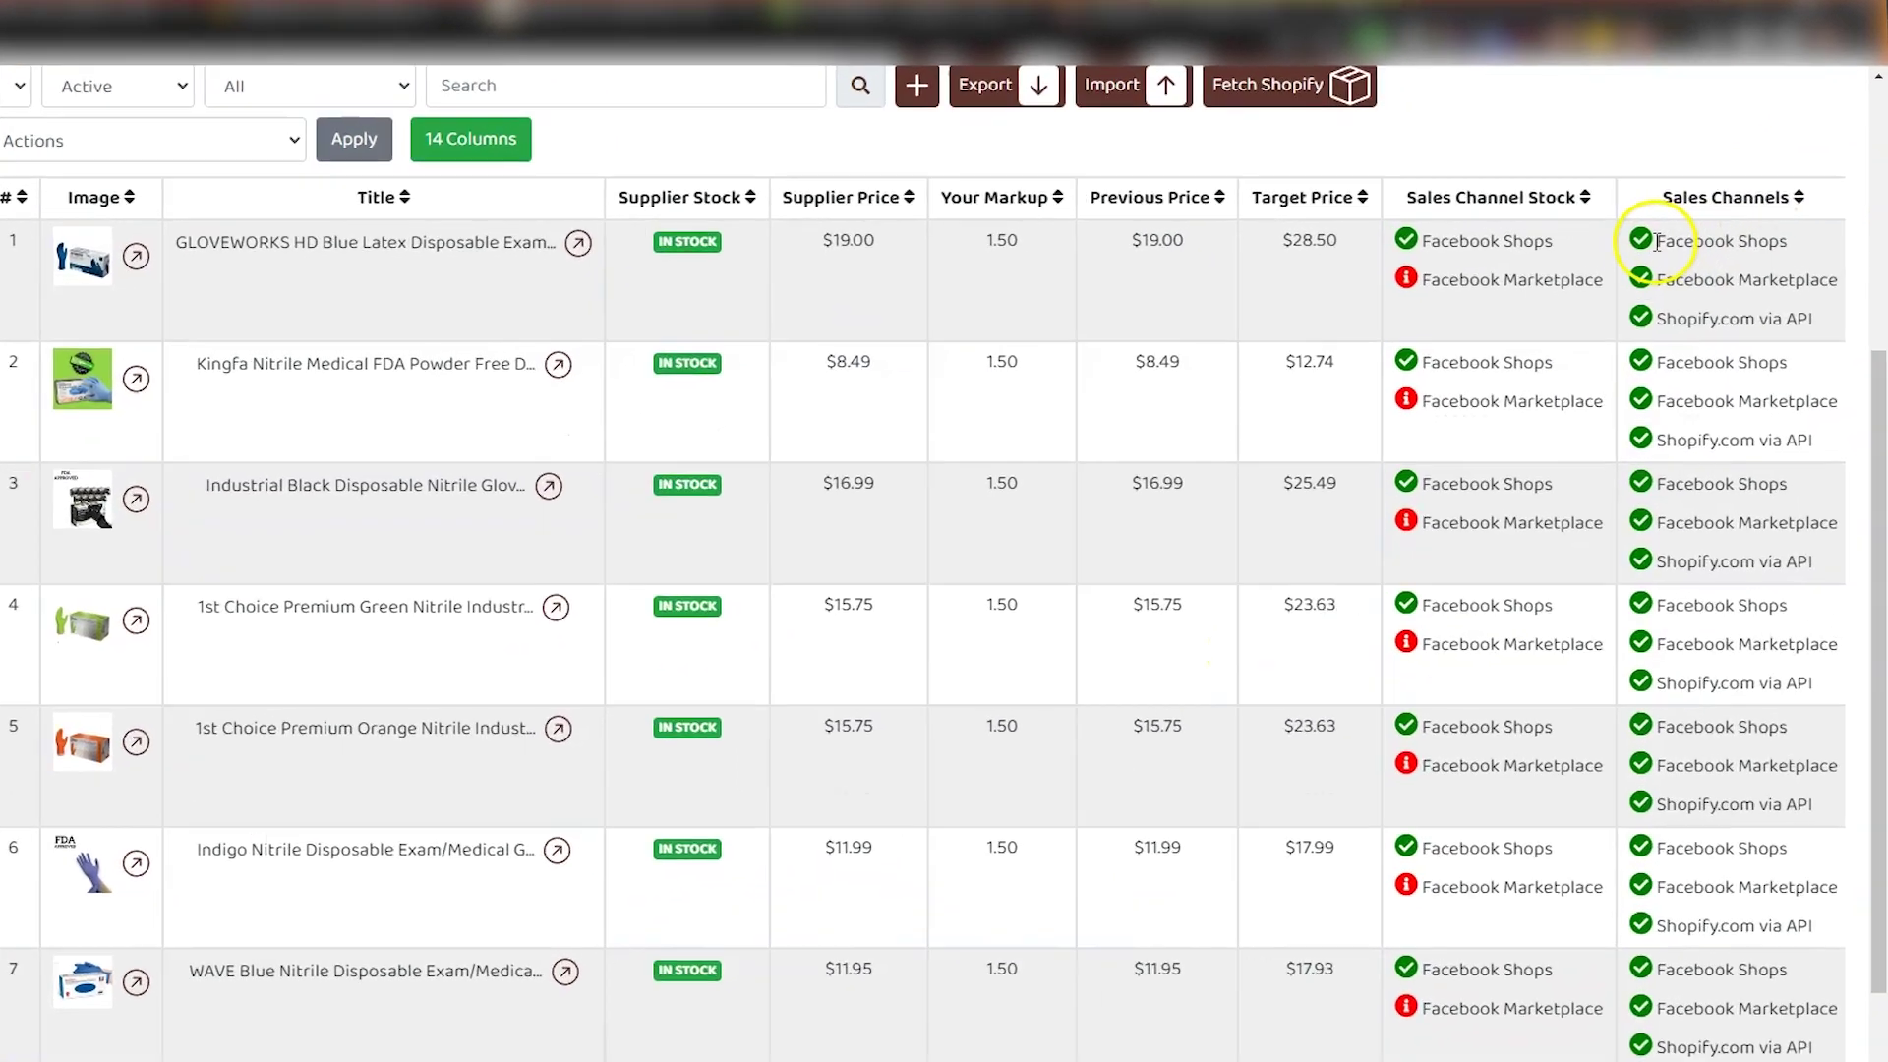
drag(1657, 241, 1739, 340)
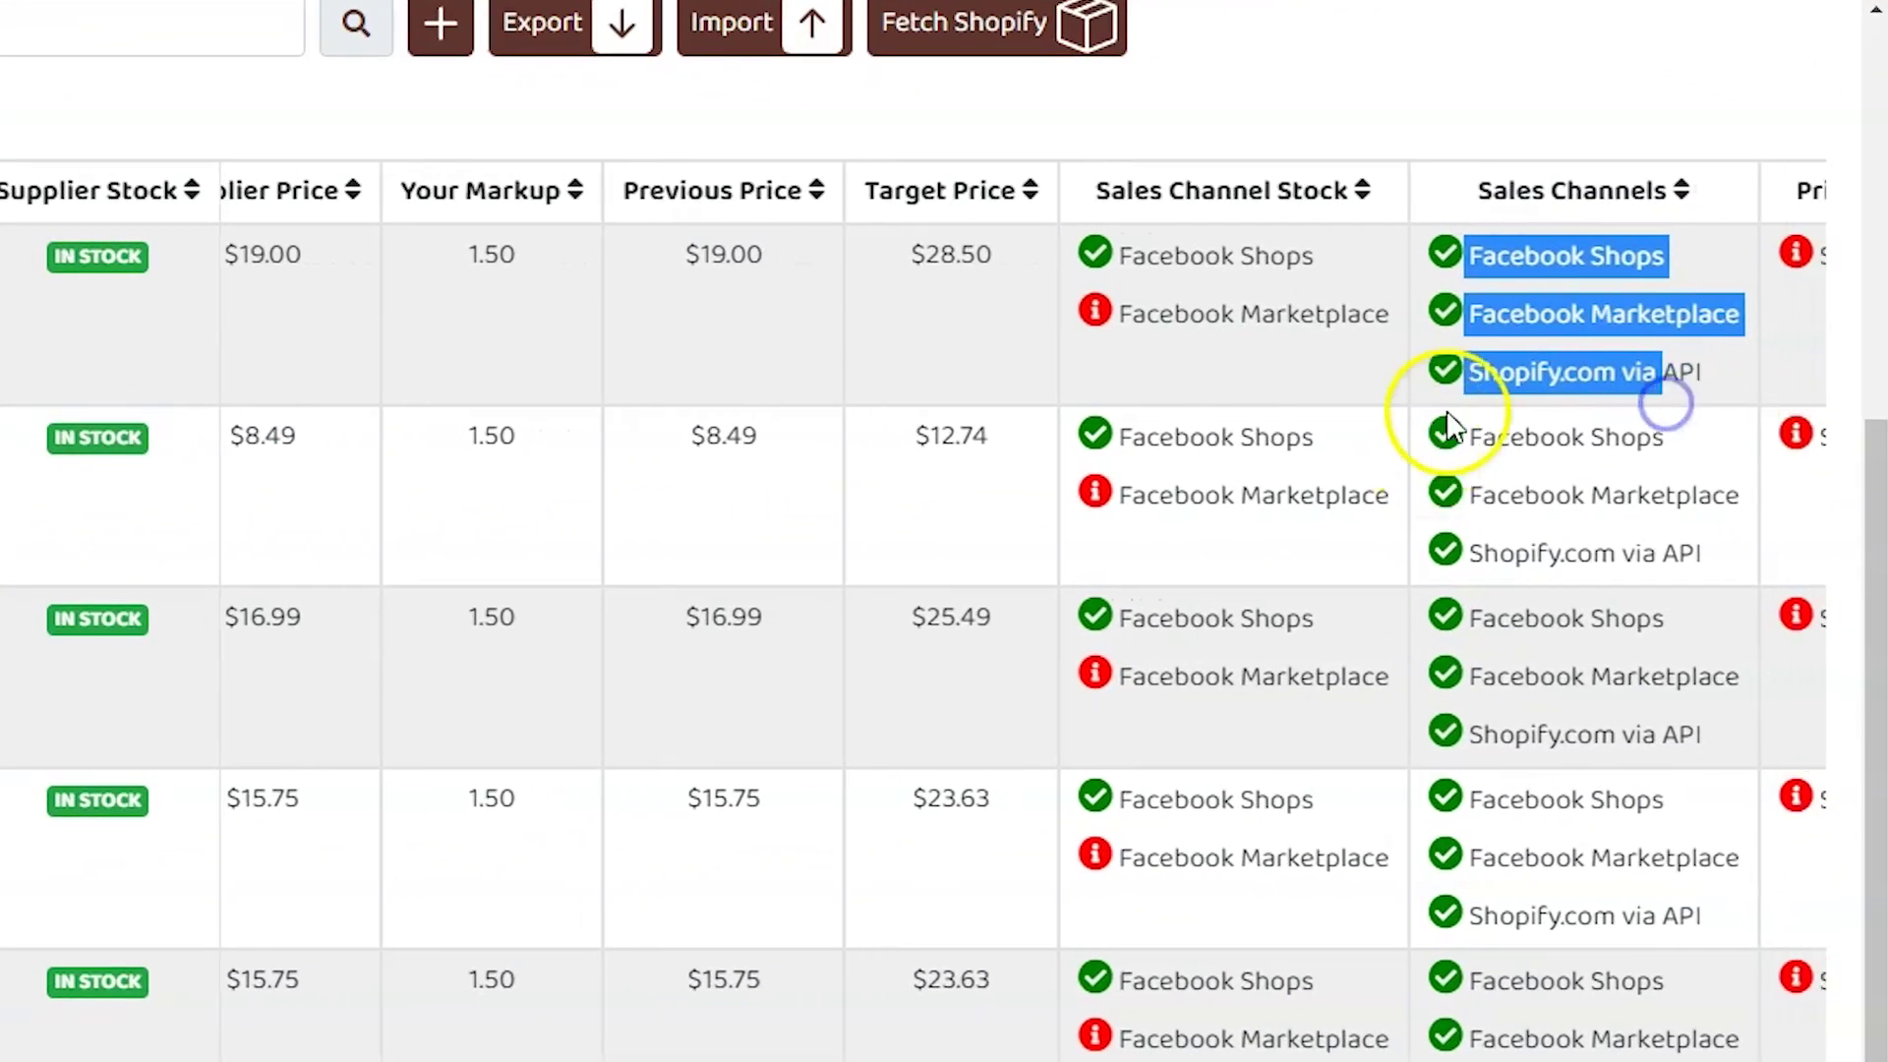
drag(1466, 425, 1595, 678)
scroll(1594, 678, down, 3)
click(1616, 616)
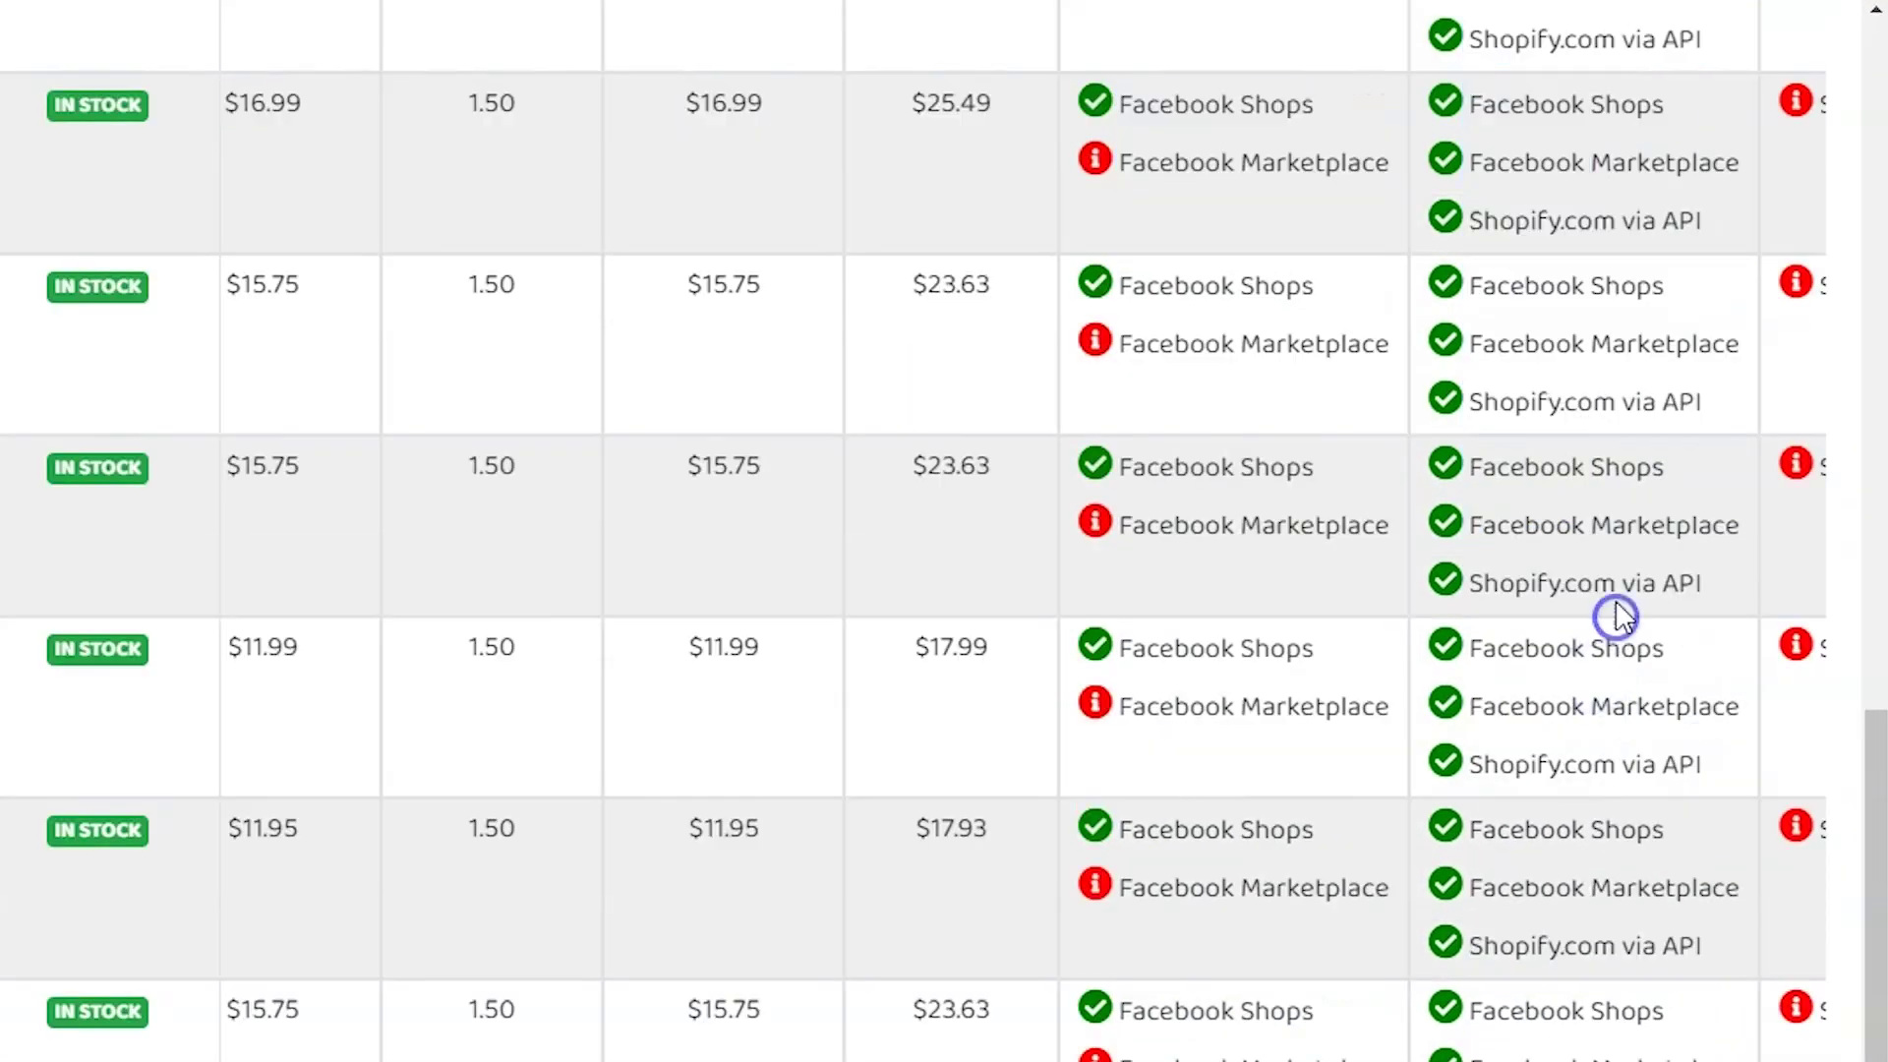
scroll(1464, 421, up, 6)
scroll(1197, 455, down, 5)
scroll(393, 405, up, 5)
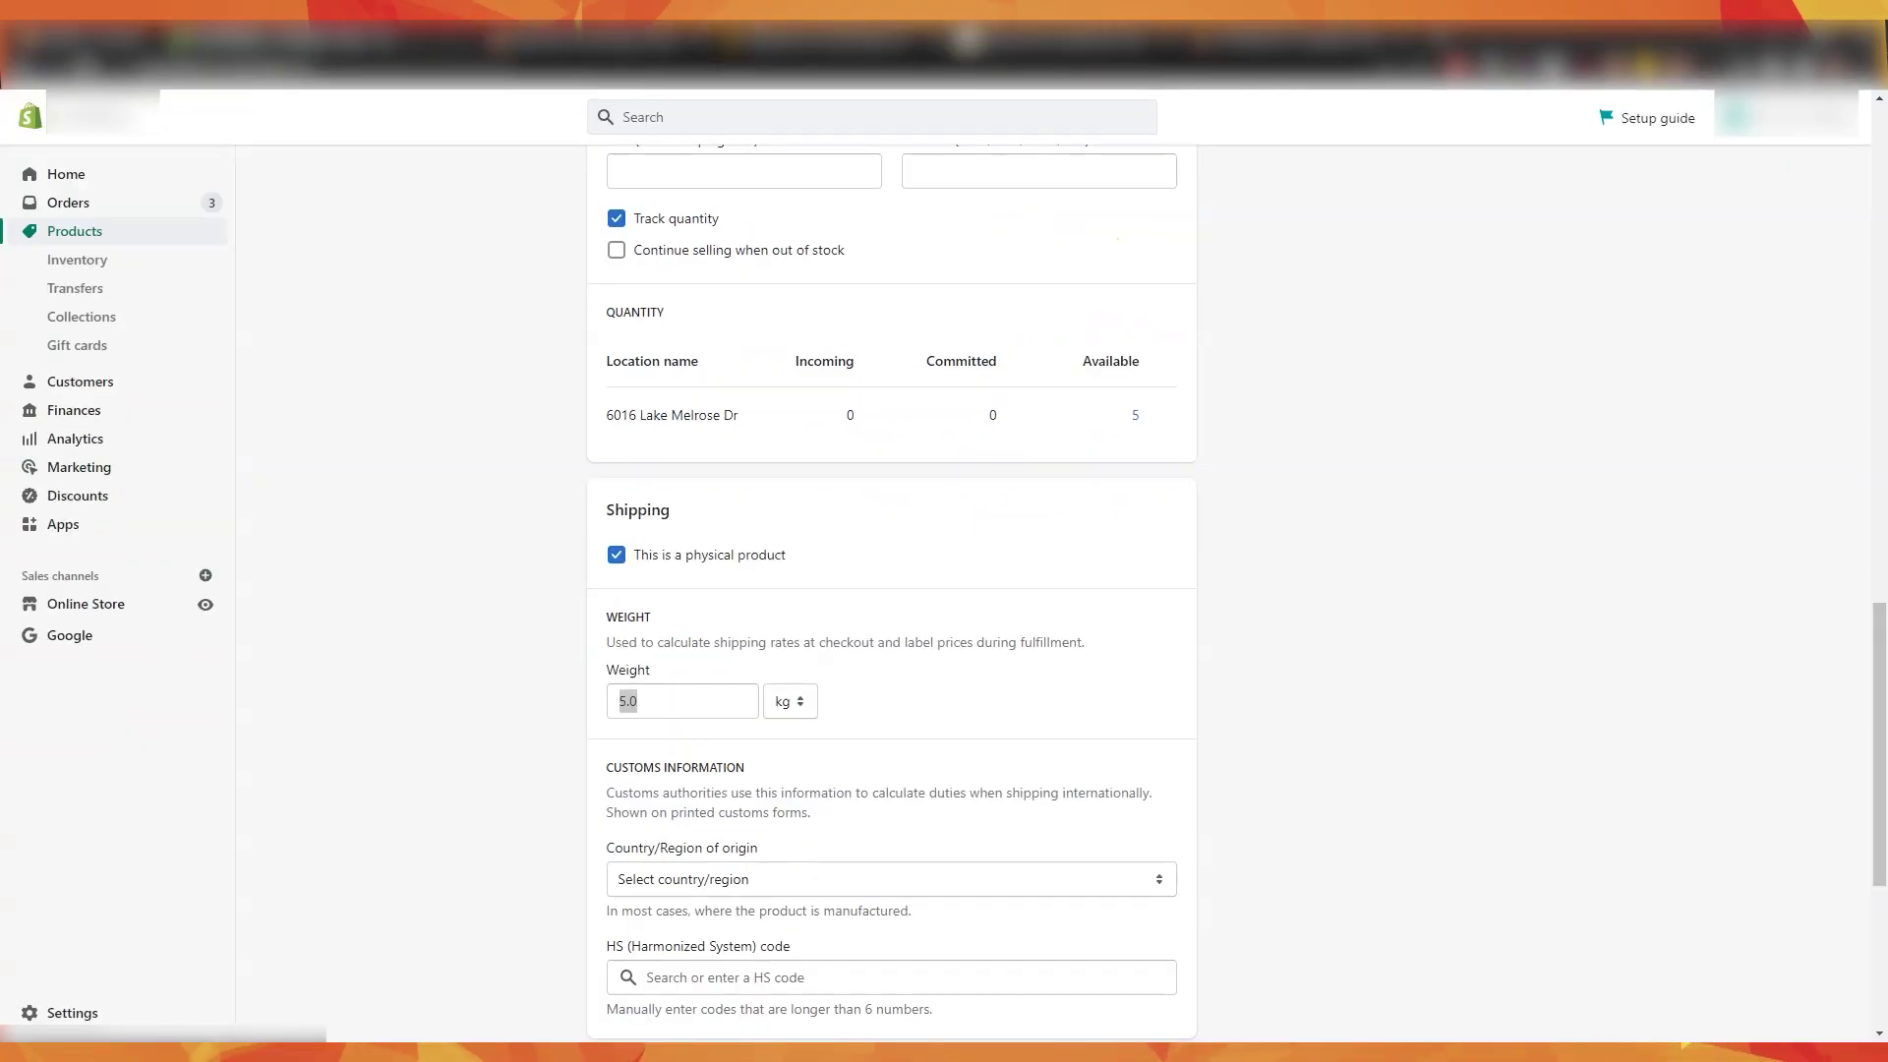
Switch to the Shopify admin, open its product list and go through the uploaded products.
key(Tab)
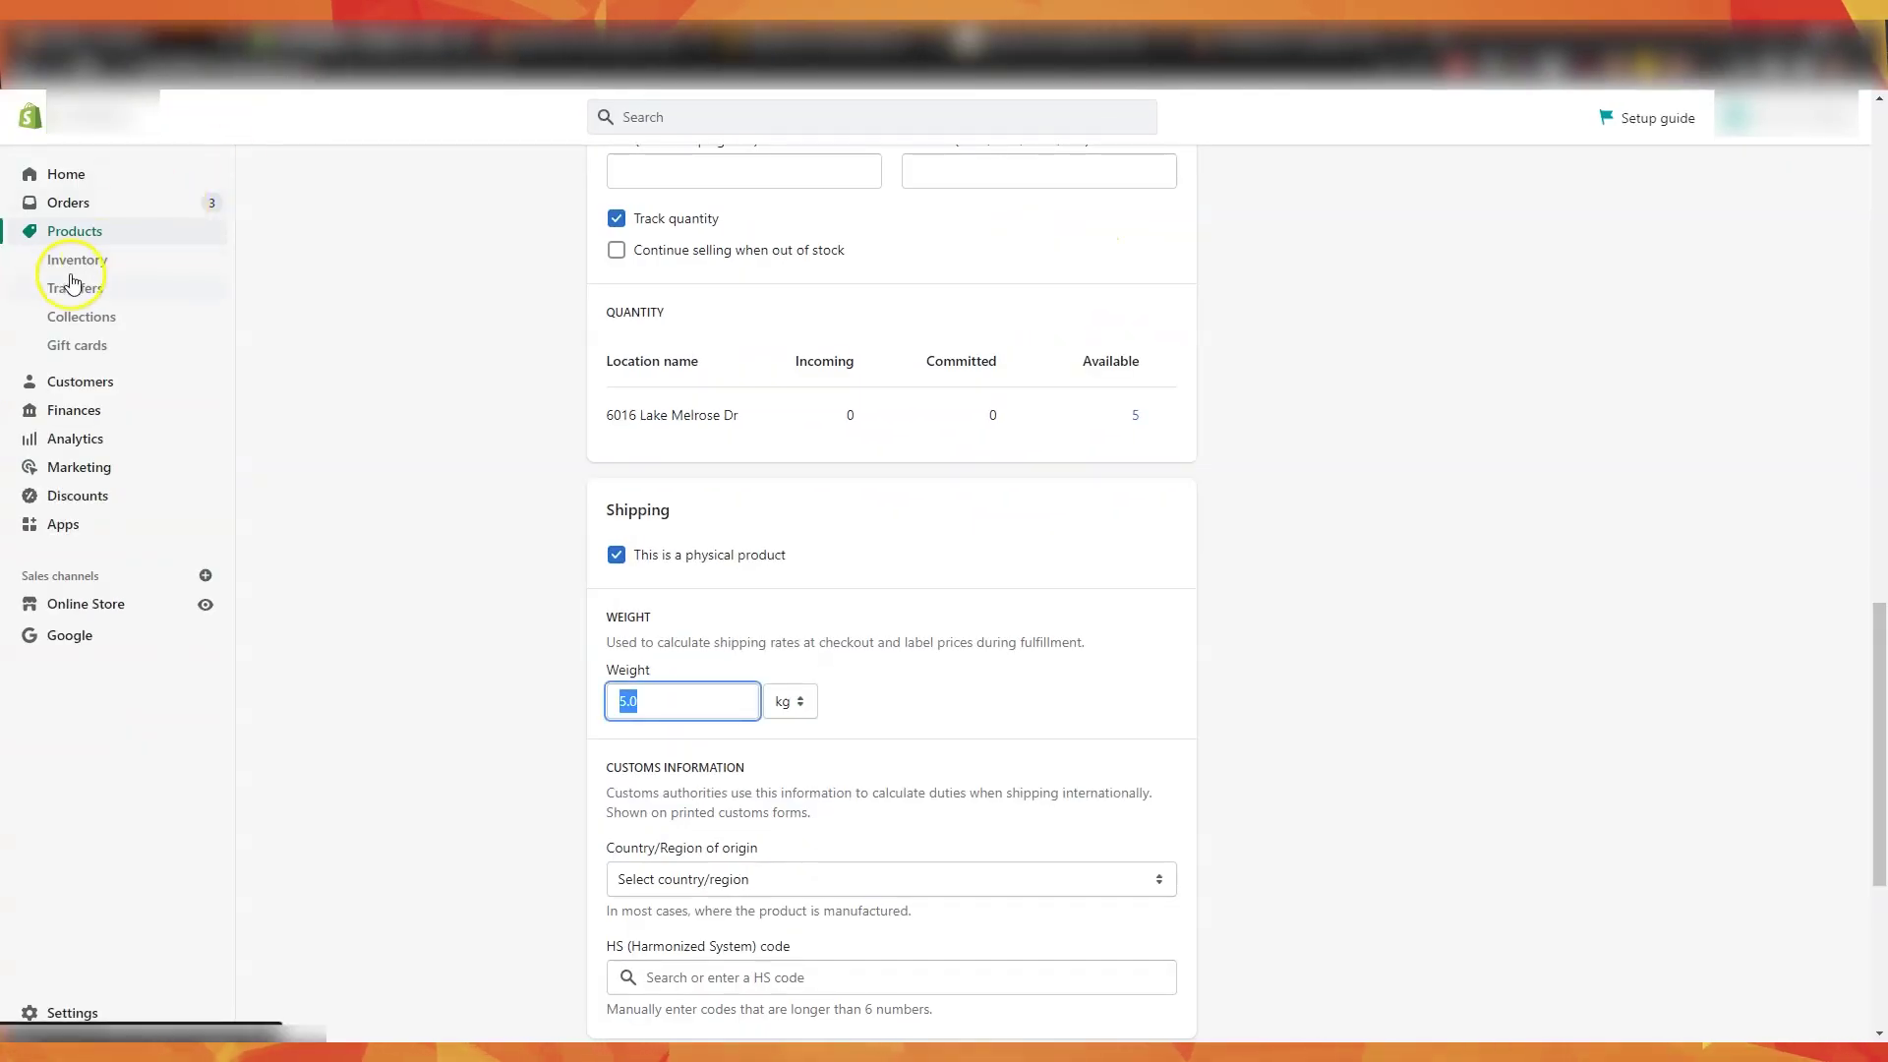
click(86, 232)
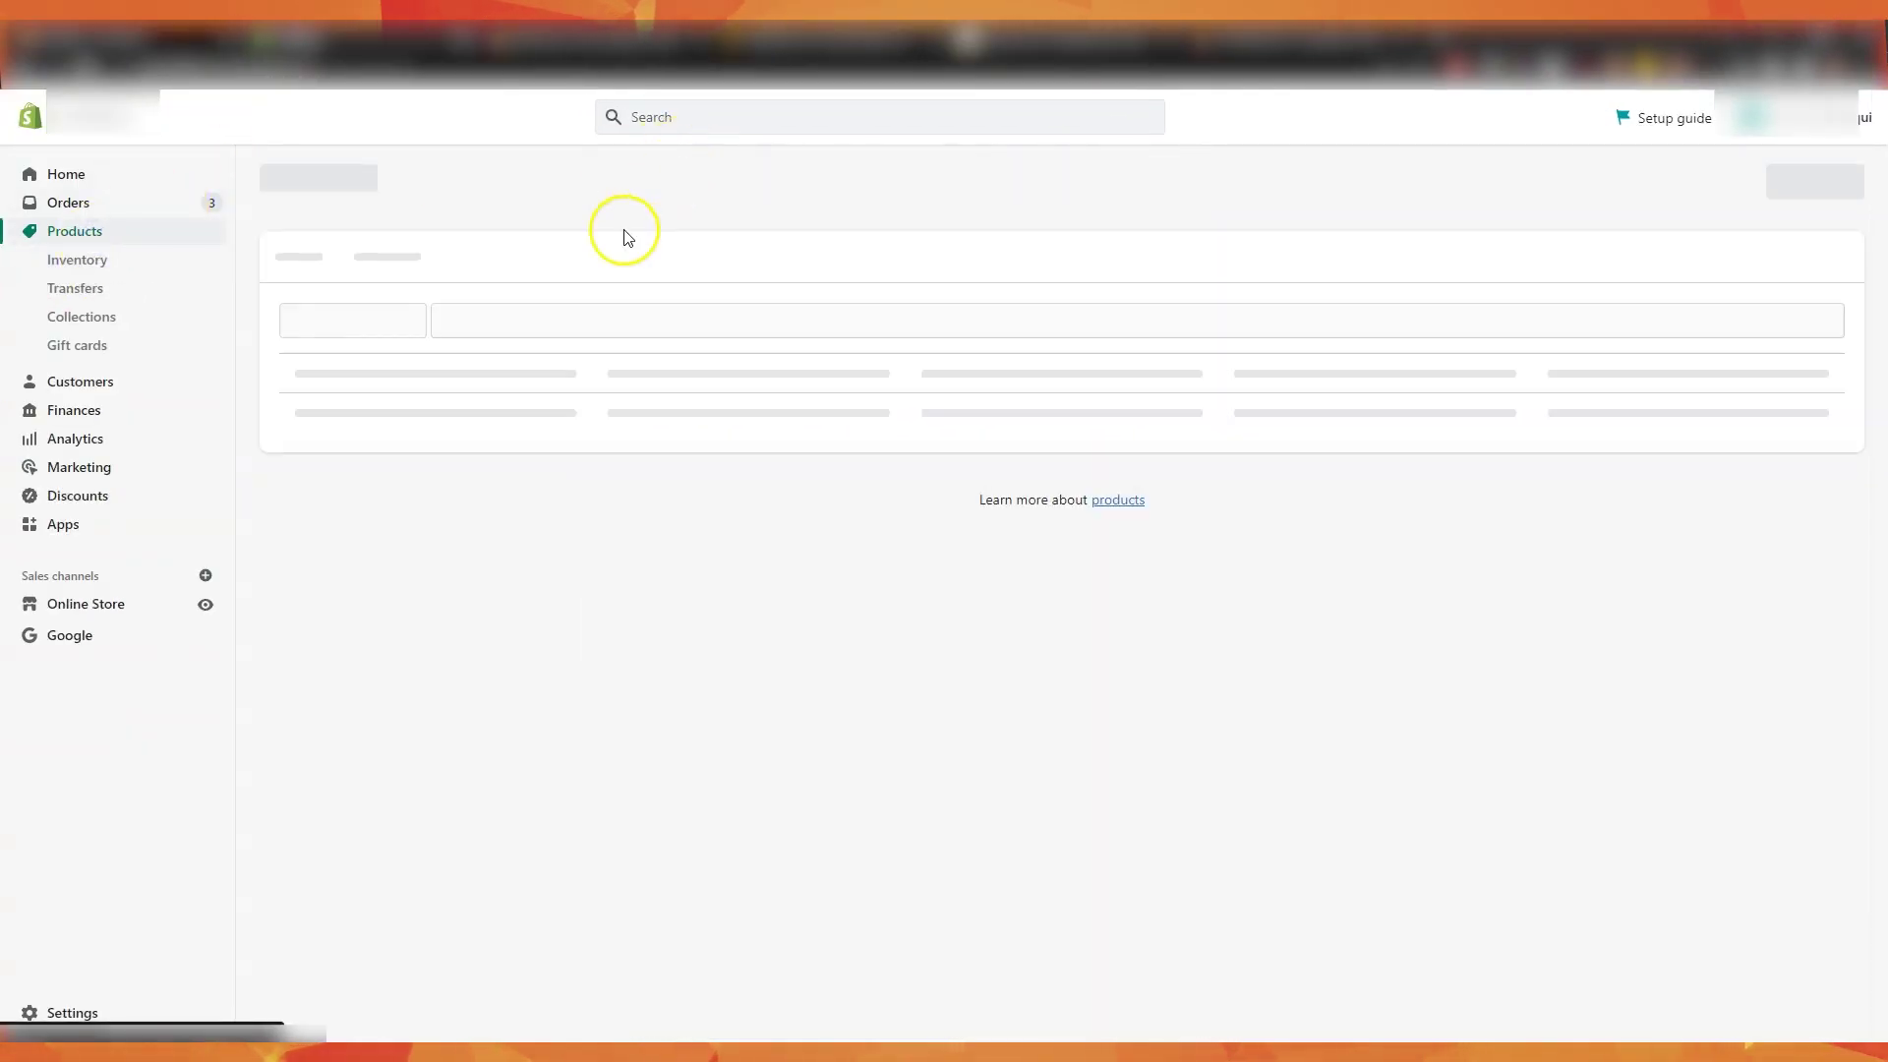
scroll(462, 492, down, 5)
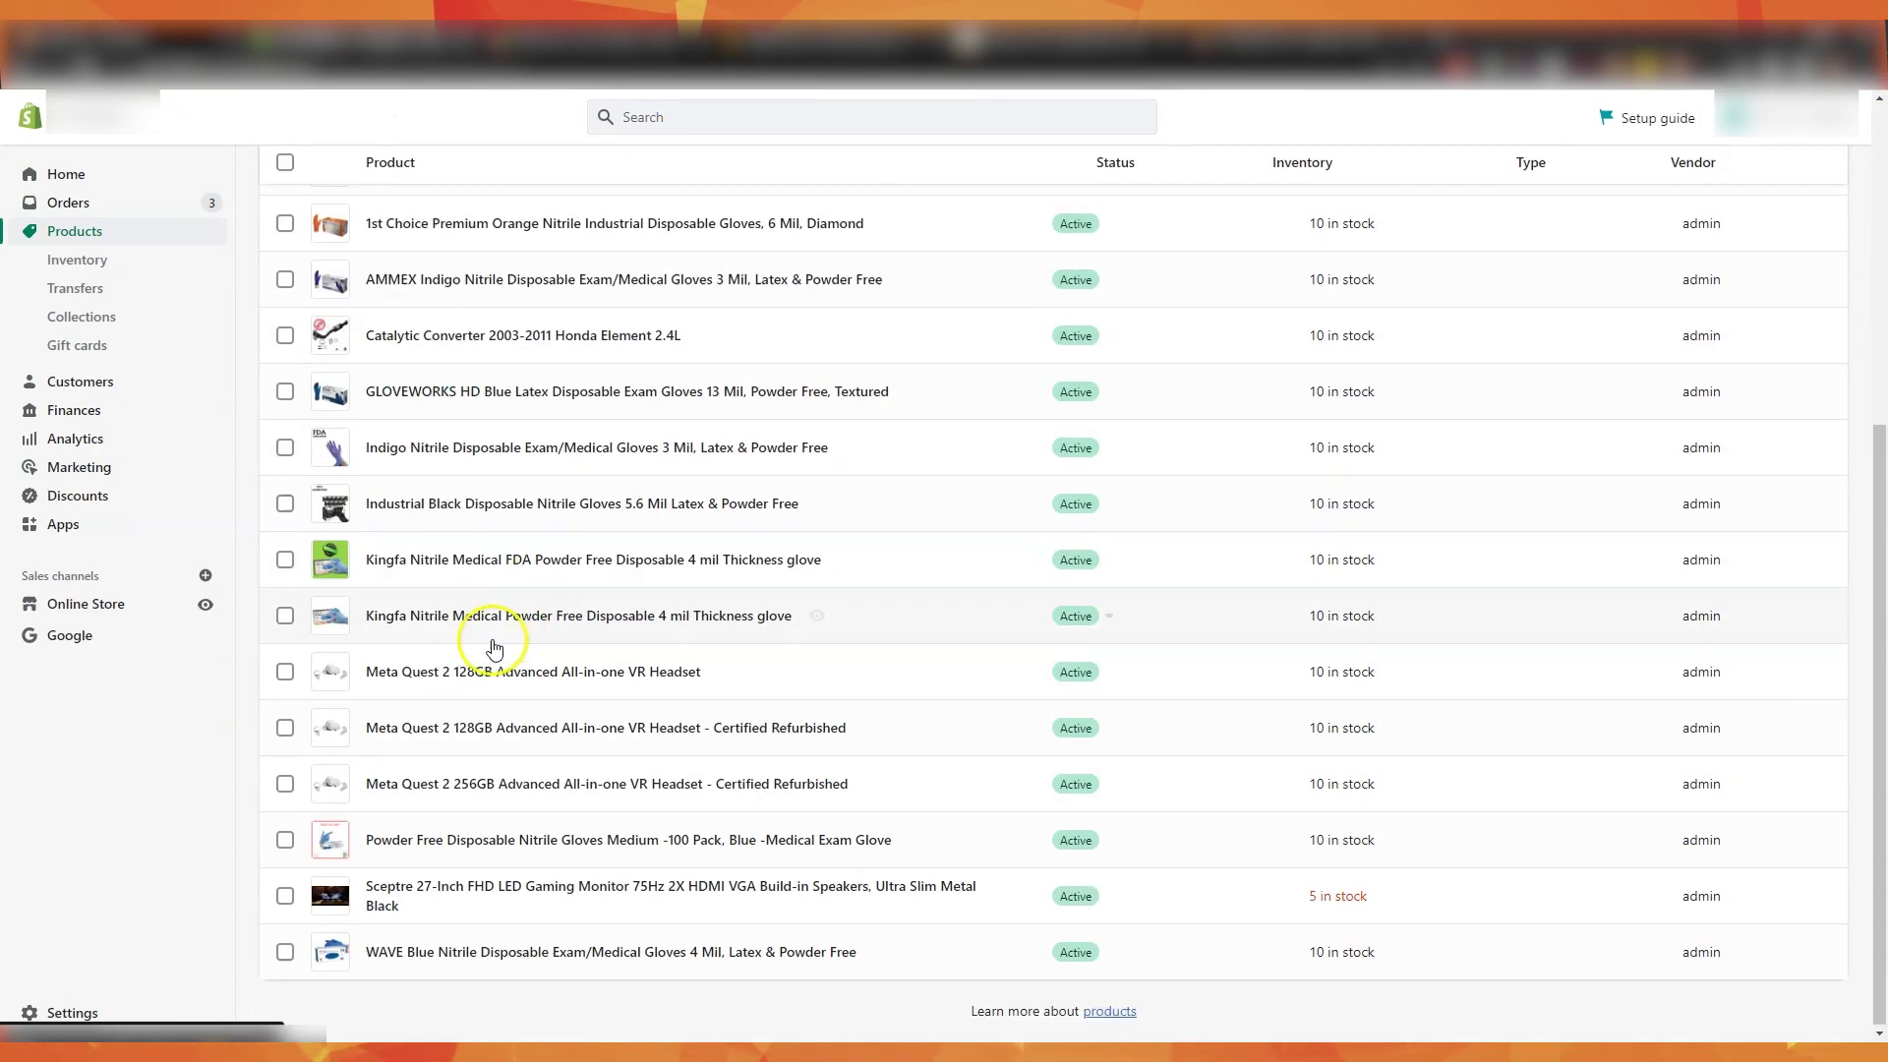
scroll(493, 649, up, 5)
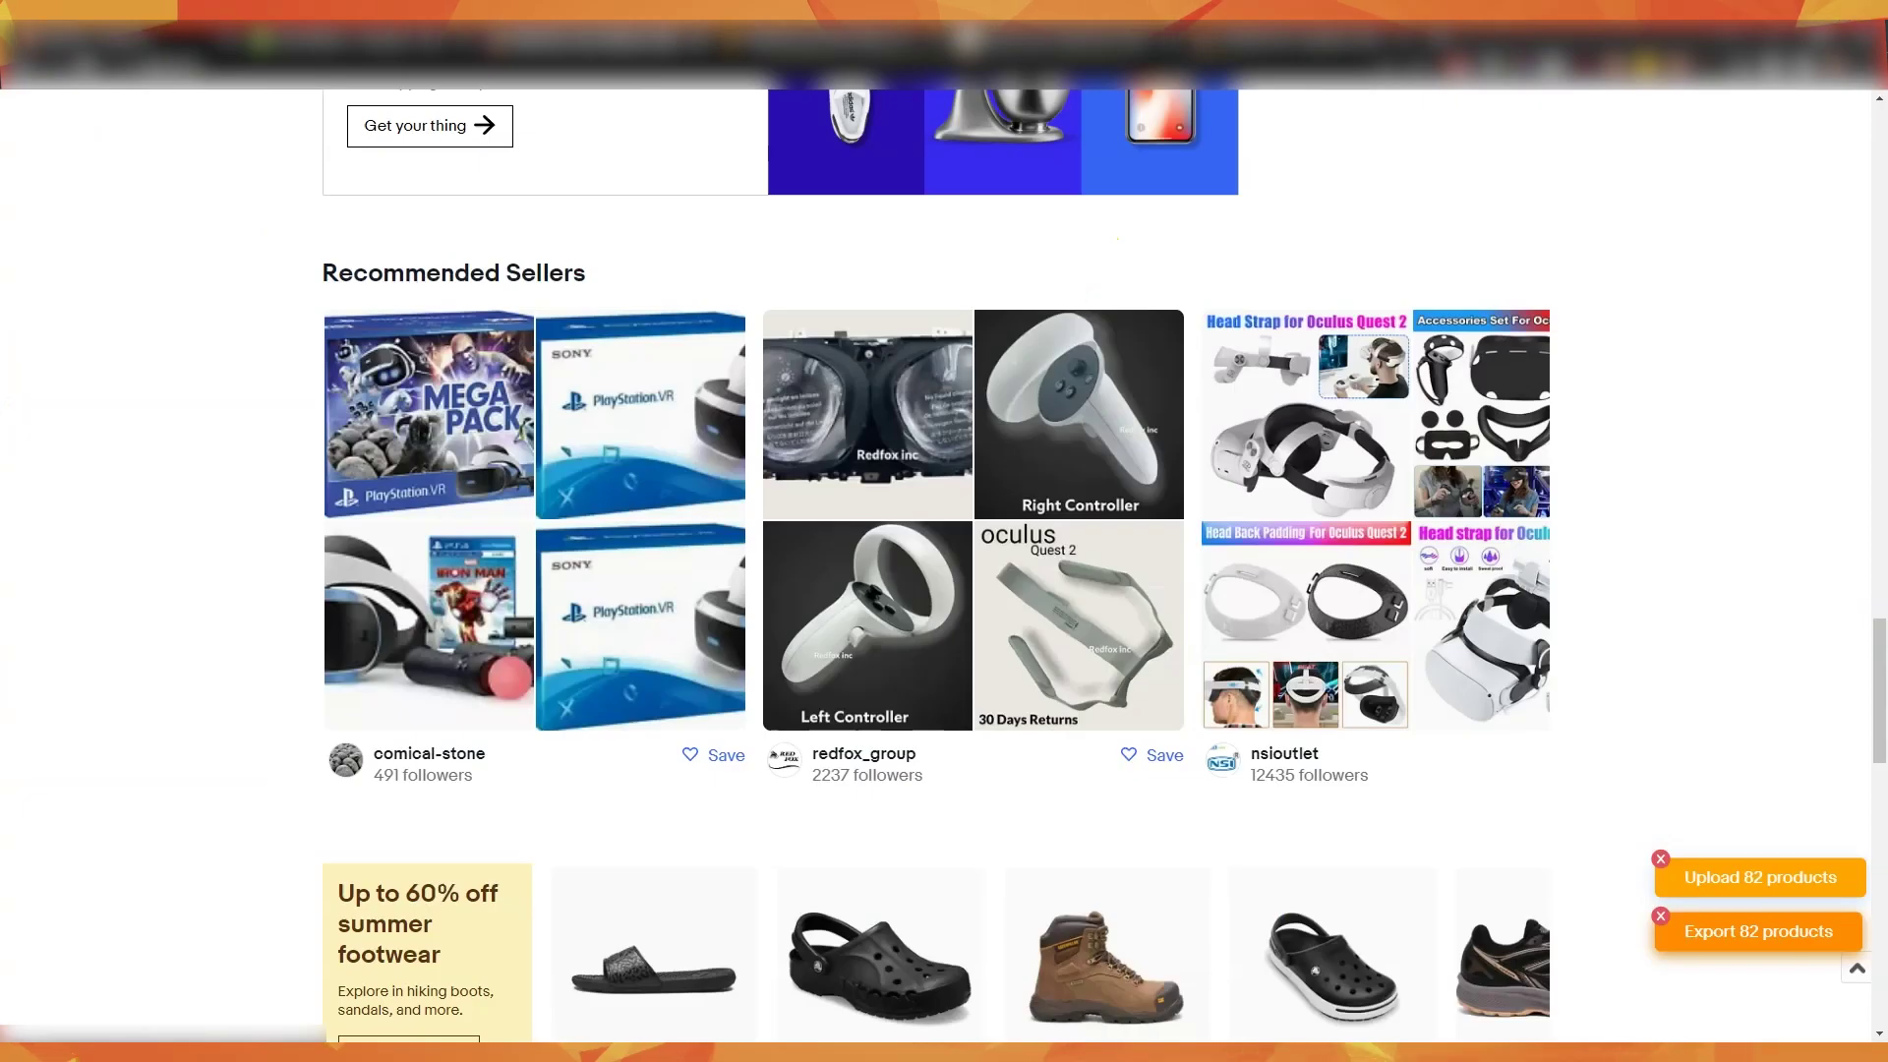
Send the 74 Walmart and 173 Amazon products to the FBMFox Bulk Uploader and begin uploading the draft batch of 247 links.
scroll(944, 531, up, 8)
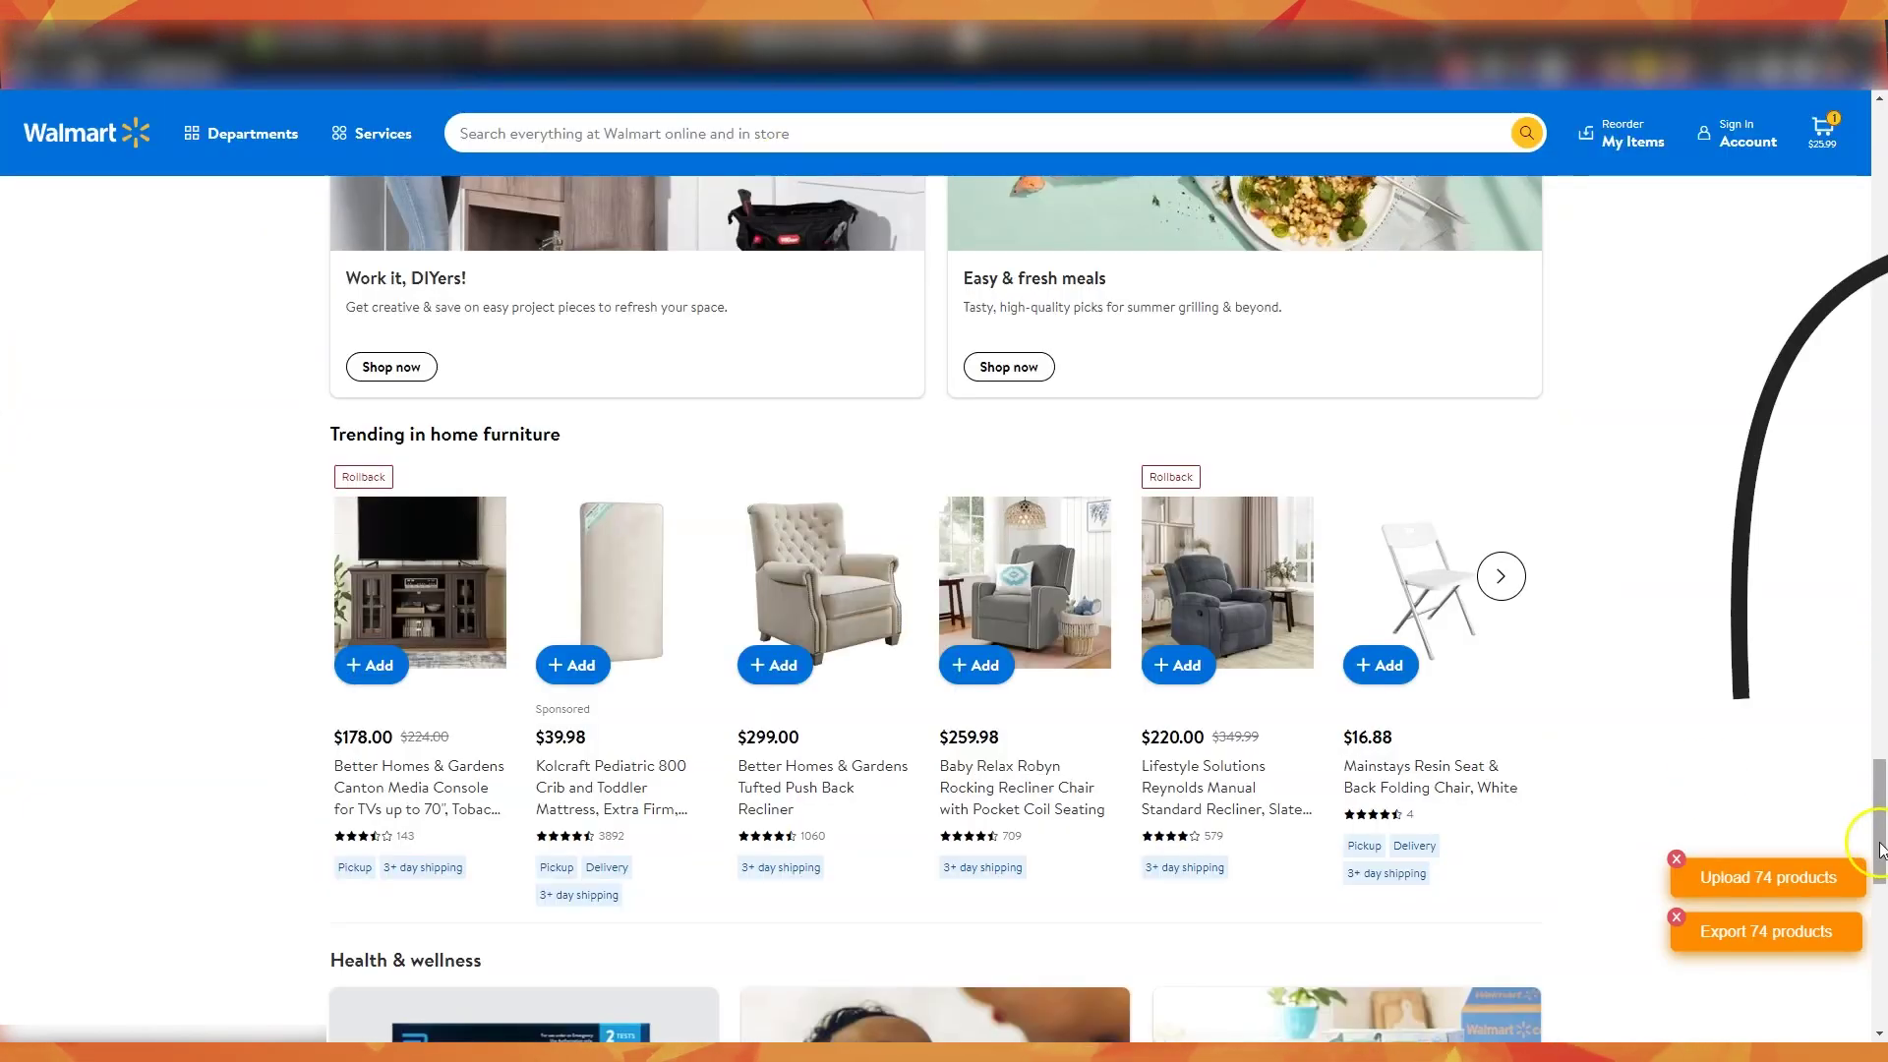
click(1797, 872)
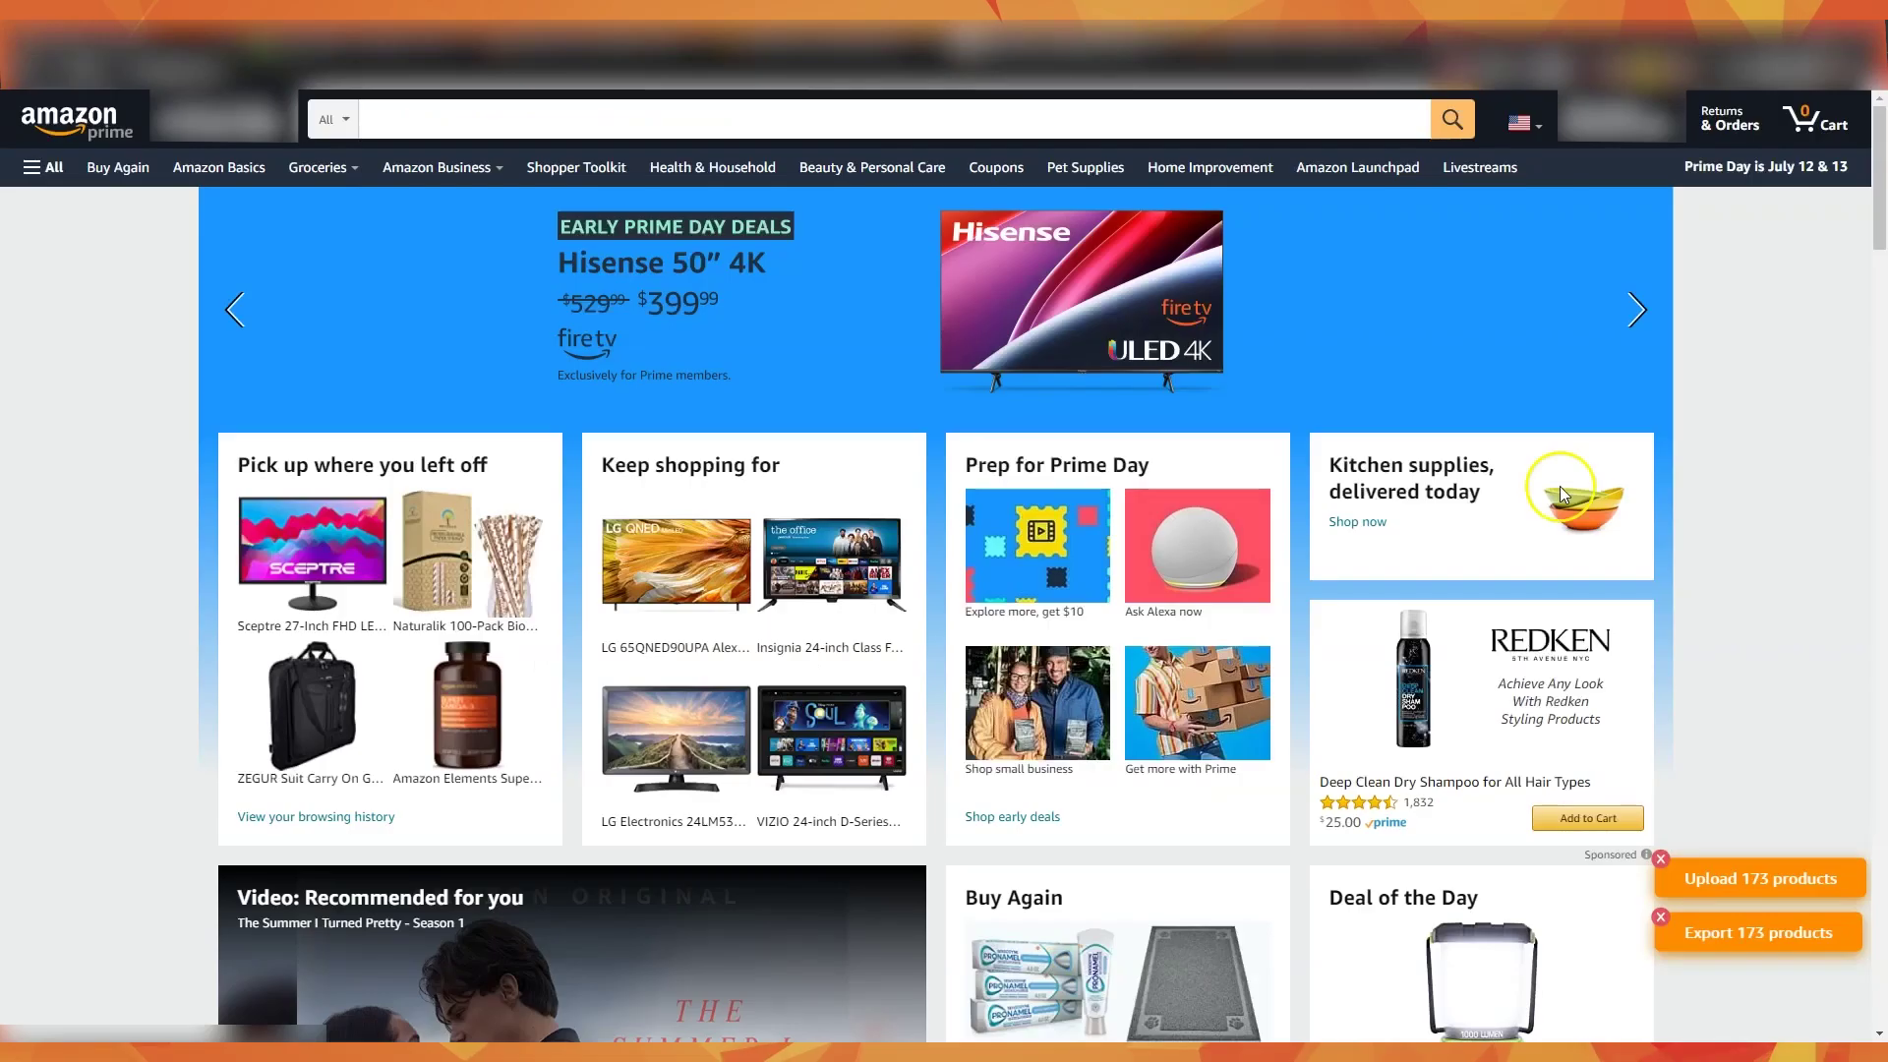
scroll(1749, 835, down, 3)
click(1738, 878)
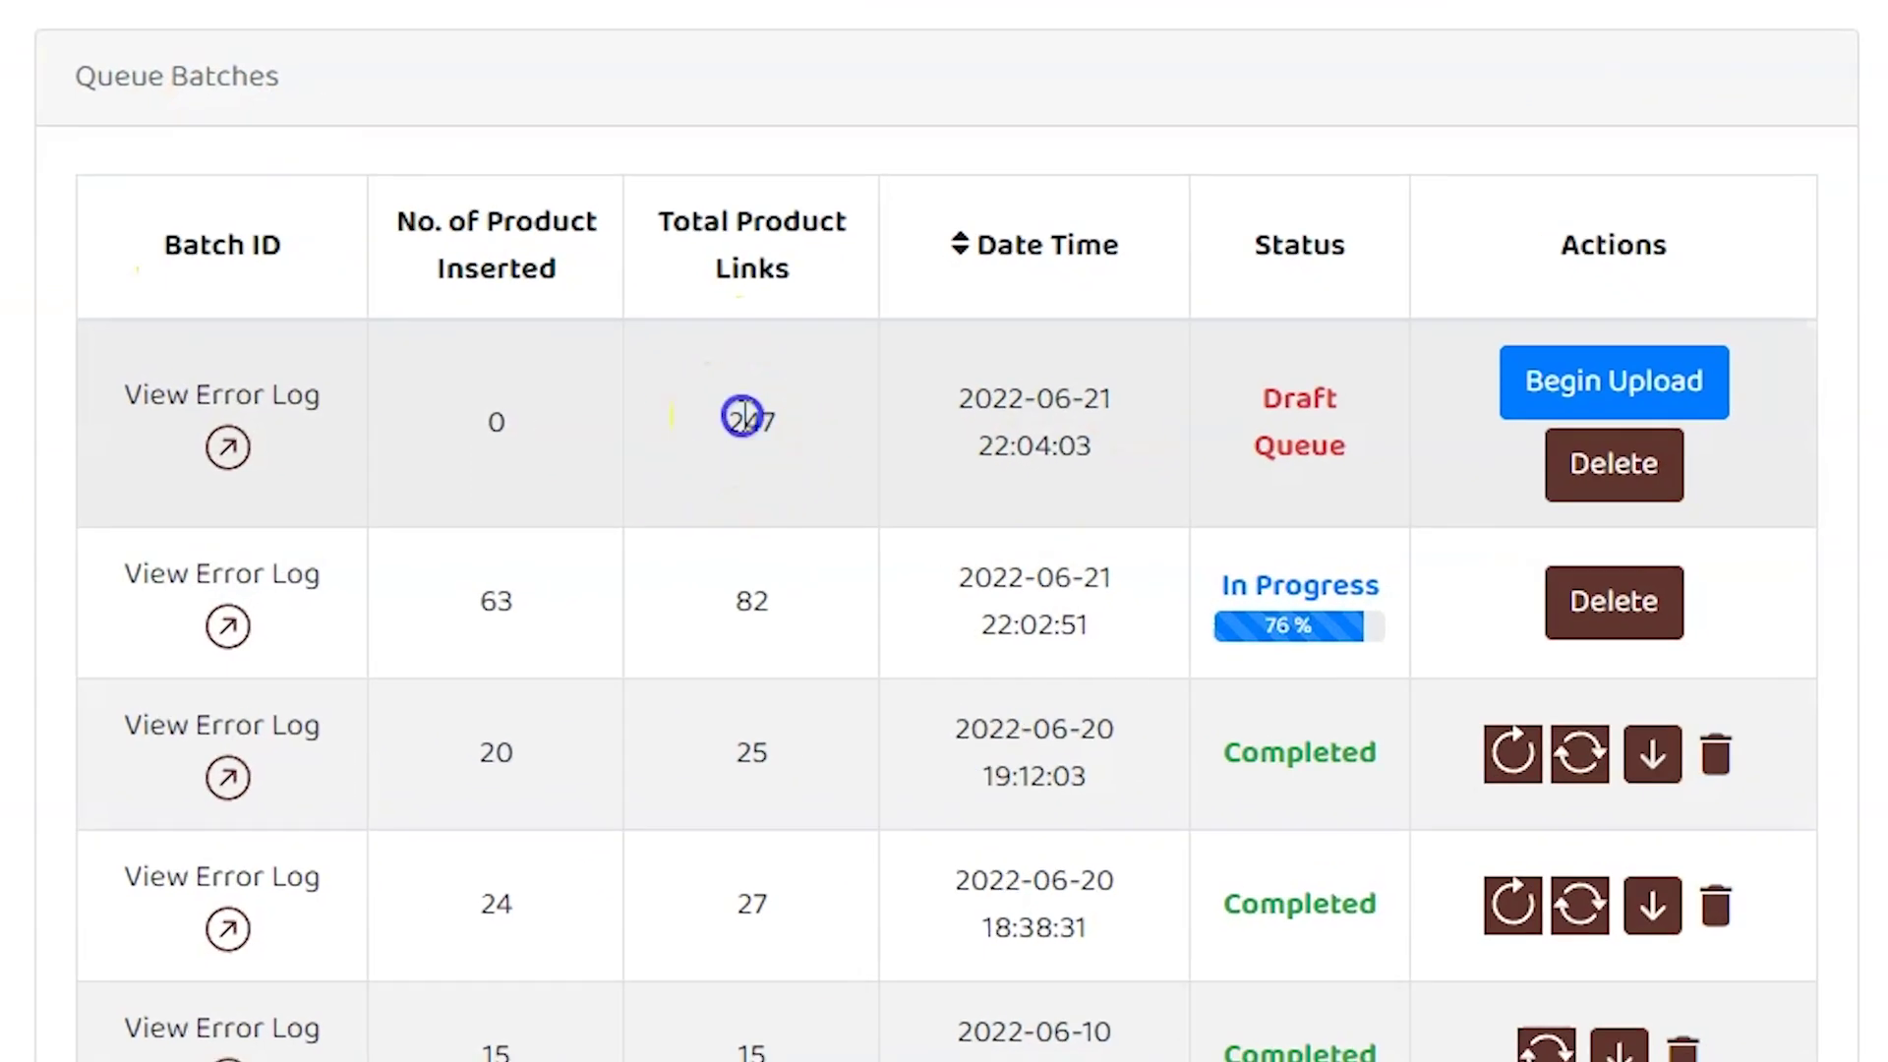
double_click(743, 418)
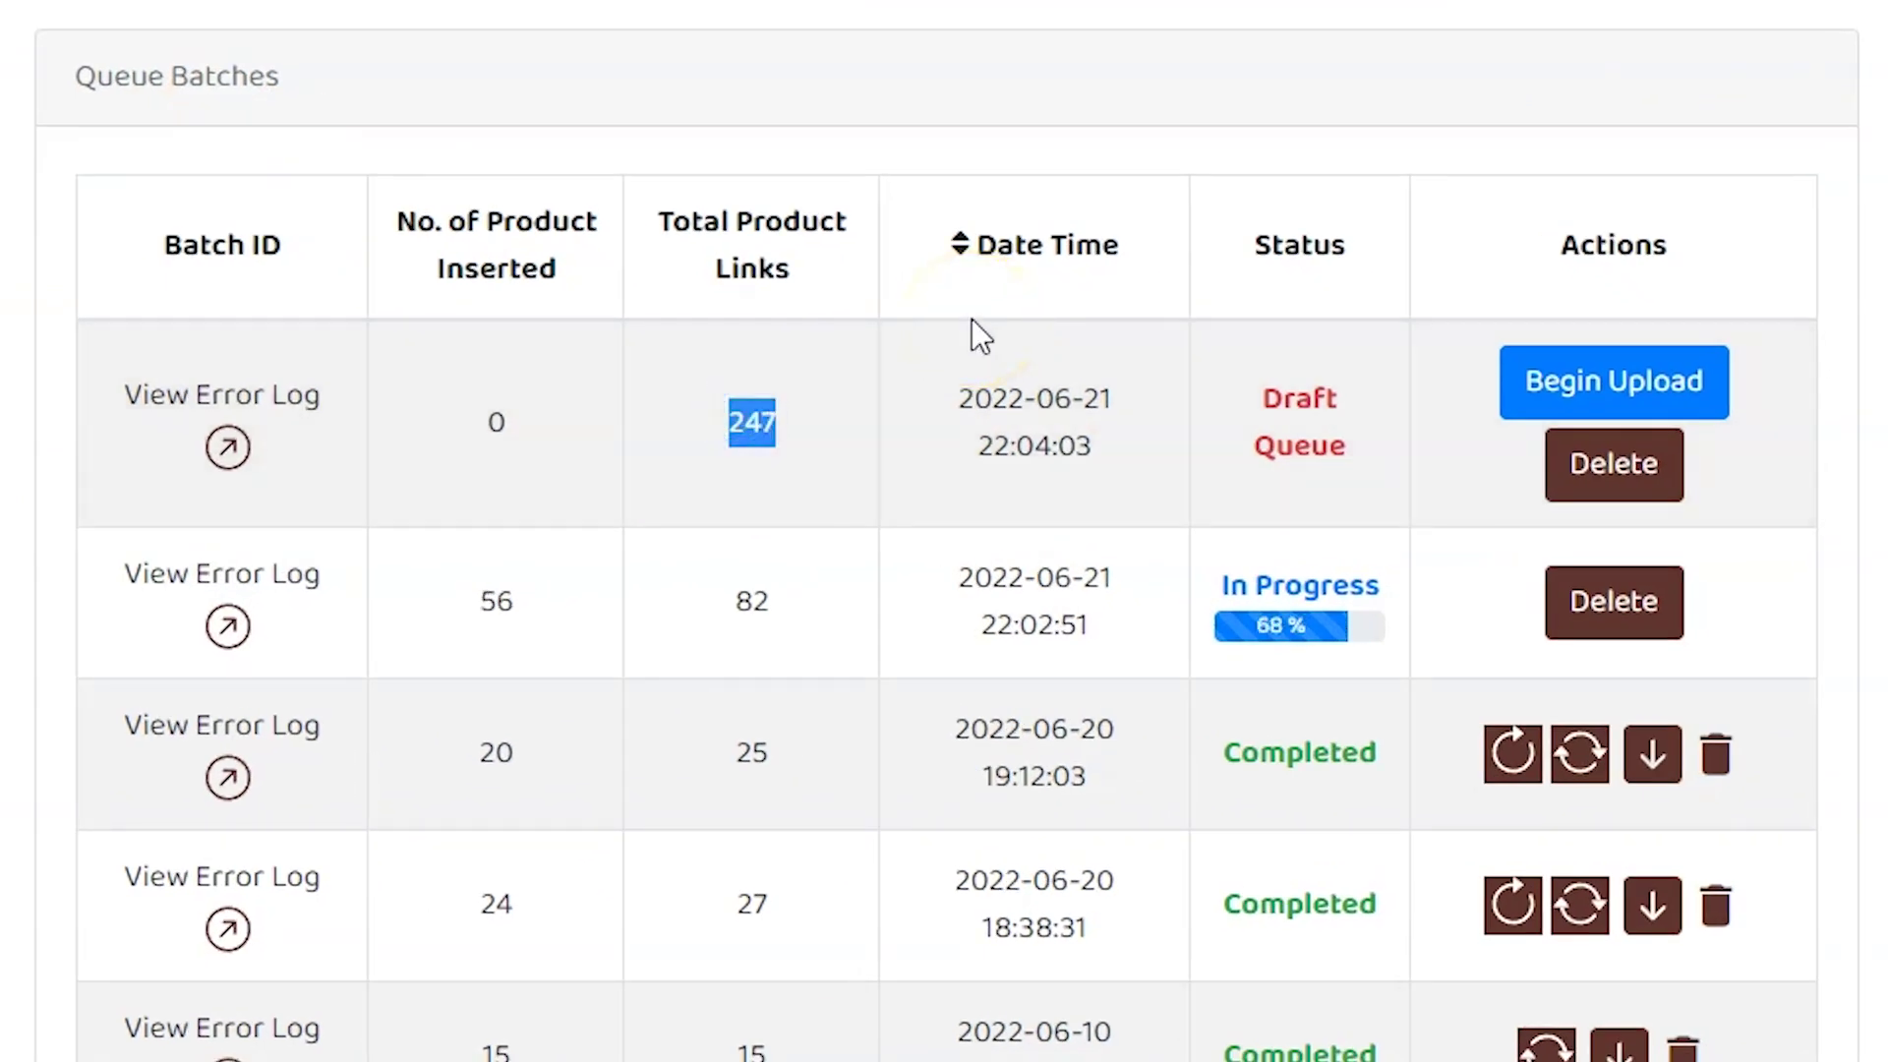
click(1590, 393)
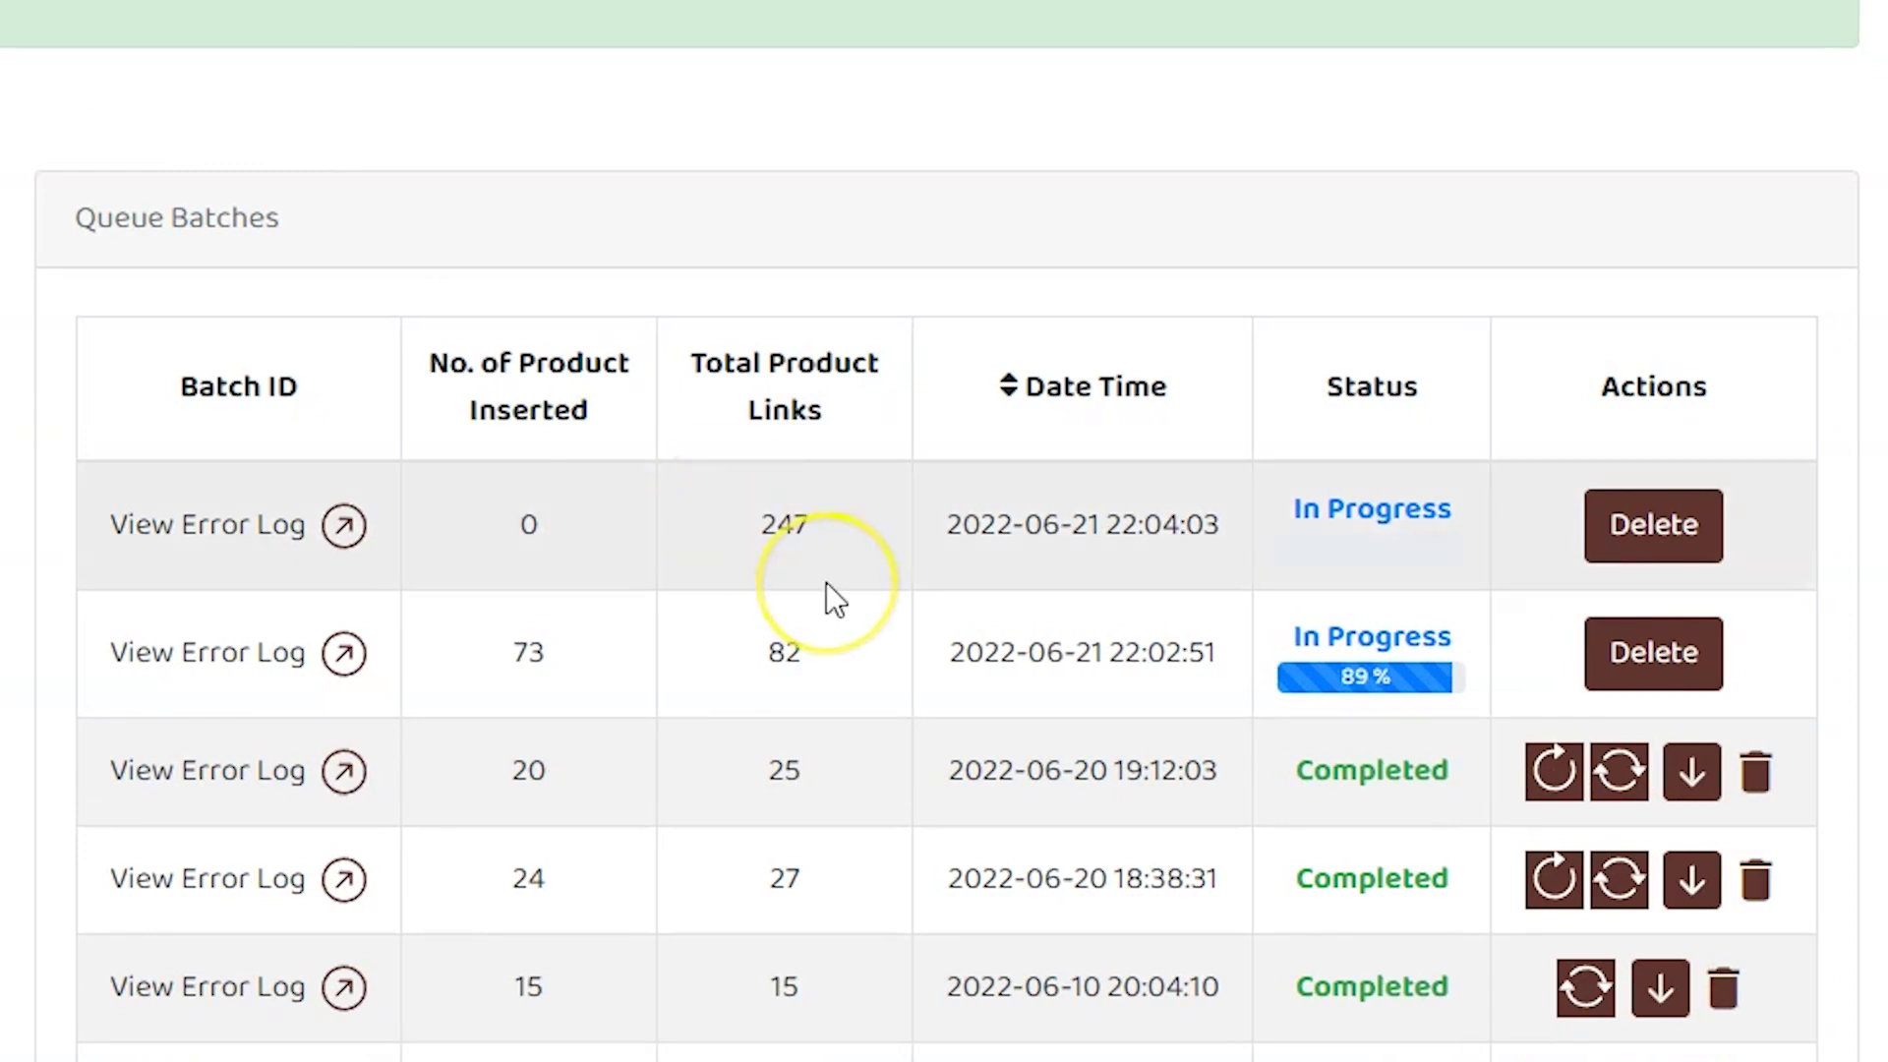
Check the inserted products and total links of the 82-link and 247-link batches in the queue.
click(776, 659)
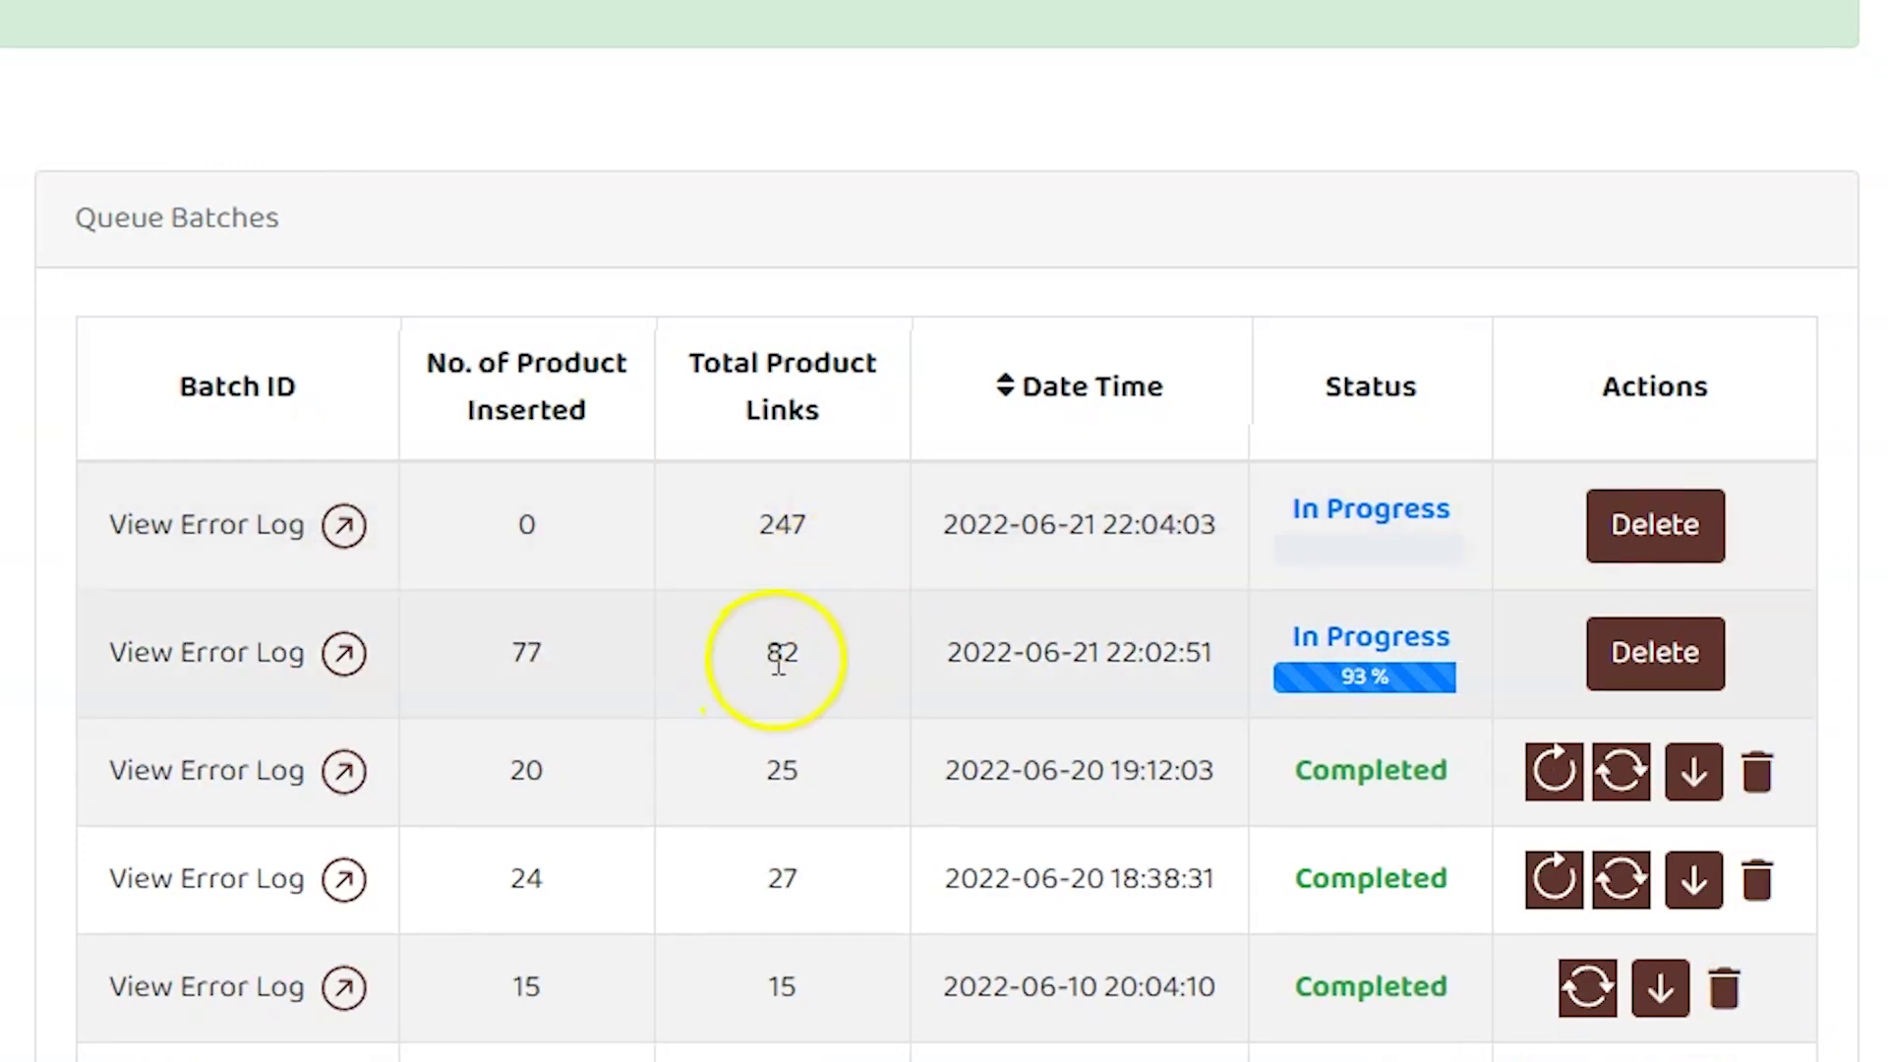
double_click(778, 654)
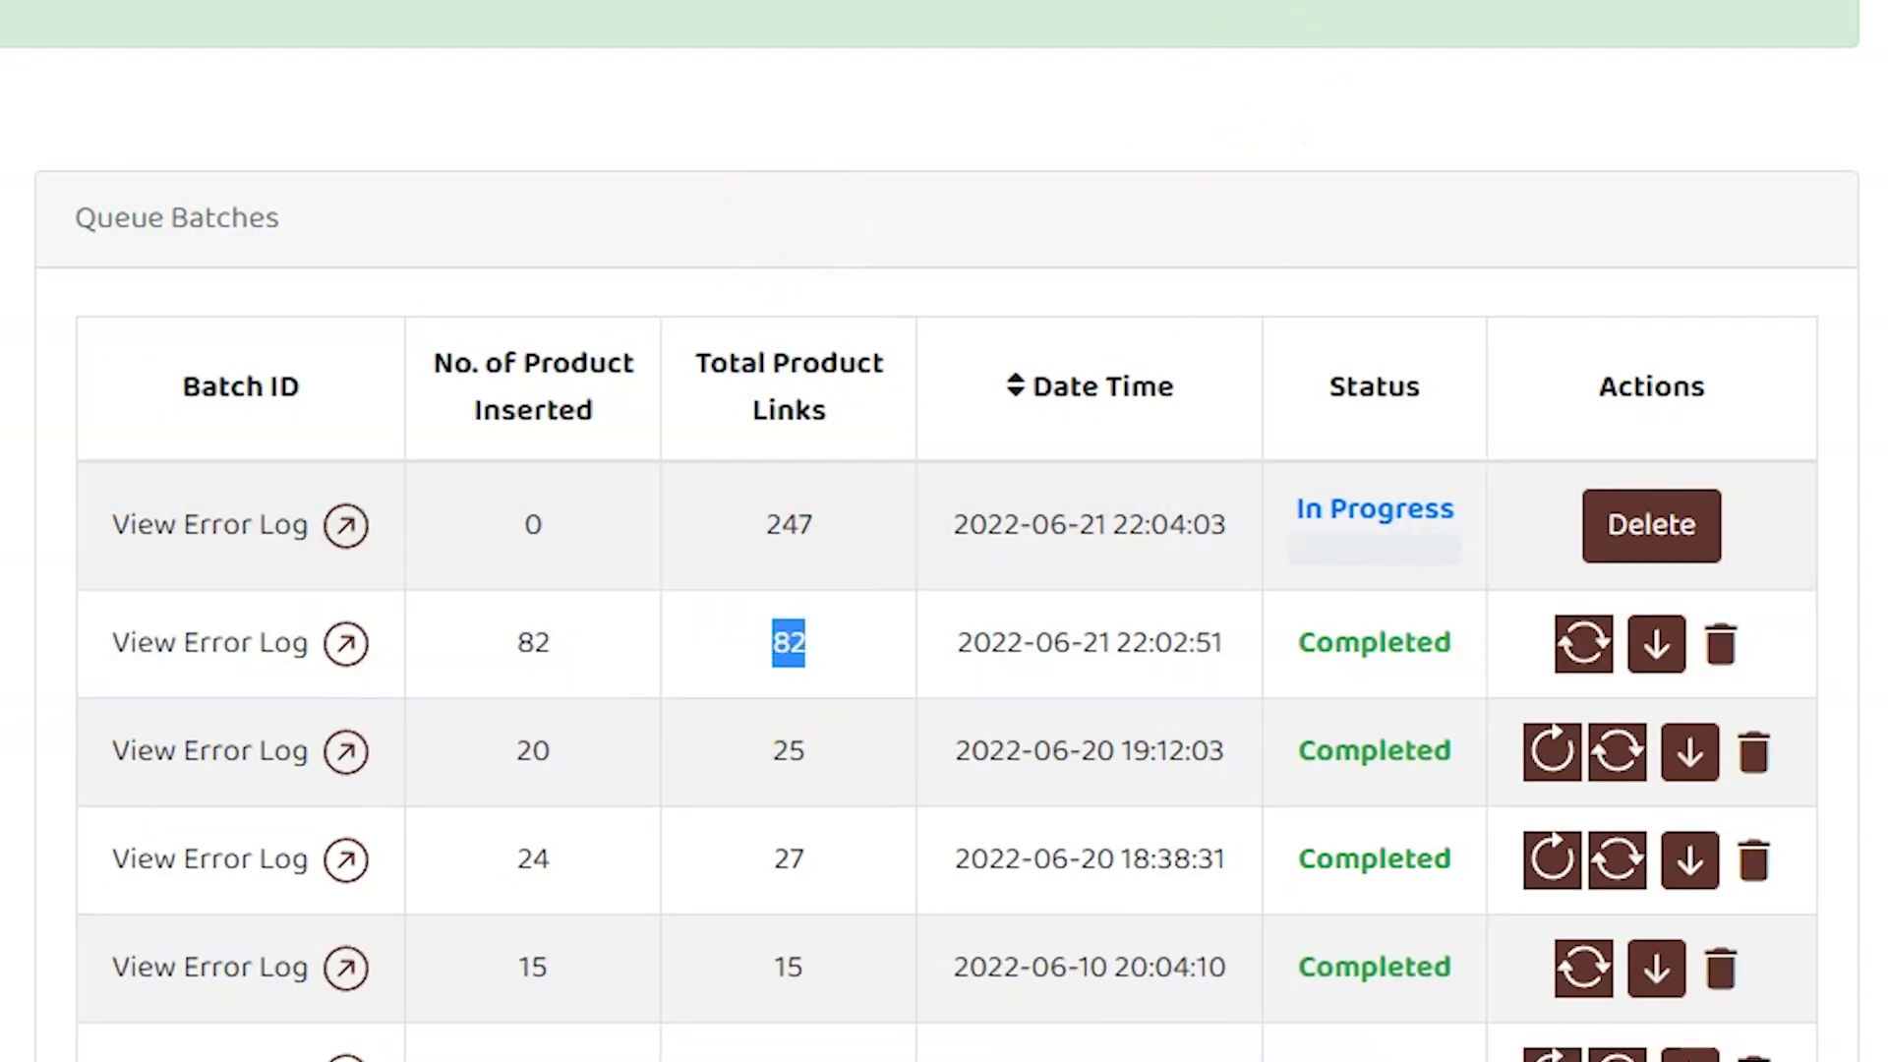
double_click(780, 531)
click(1194, 539)
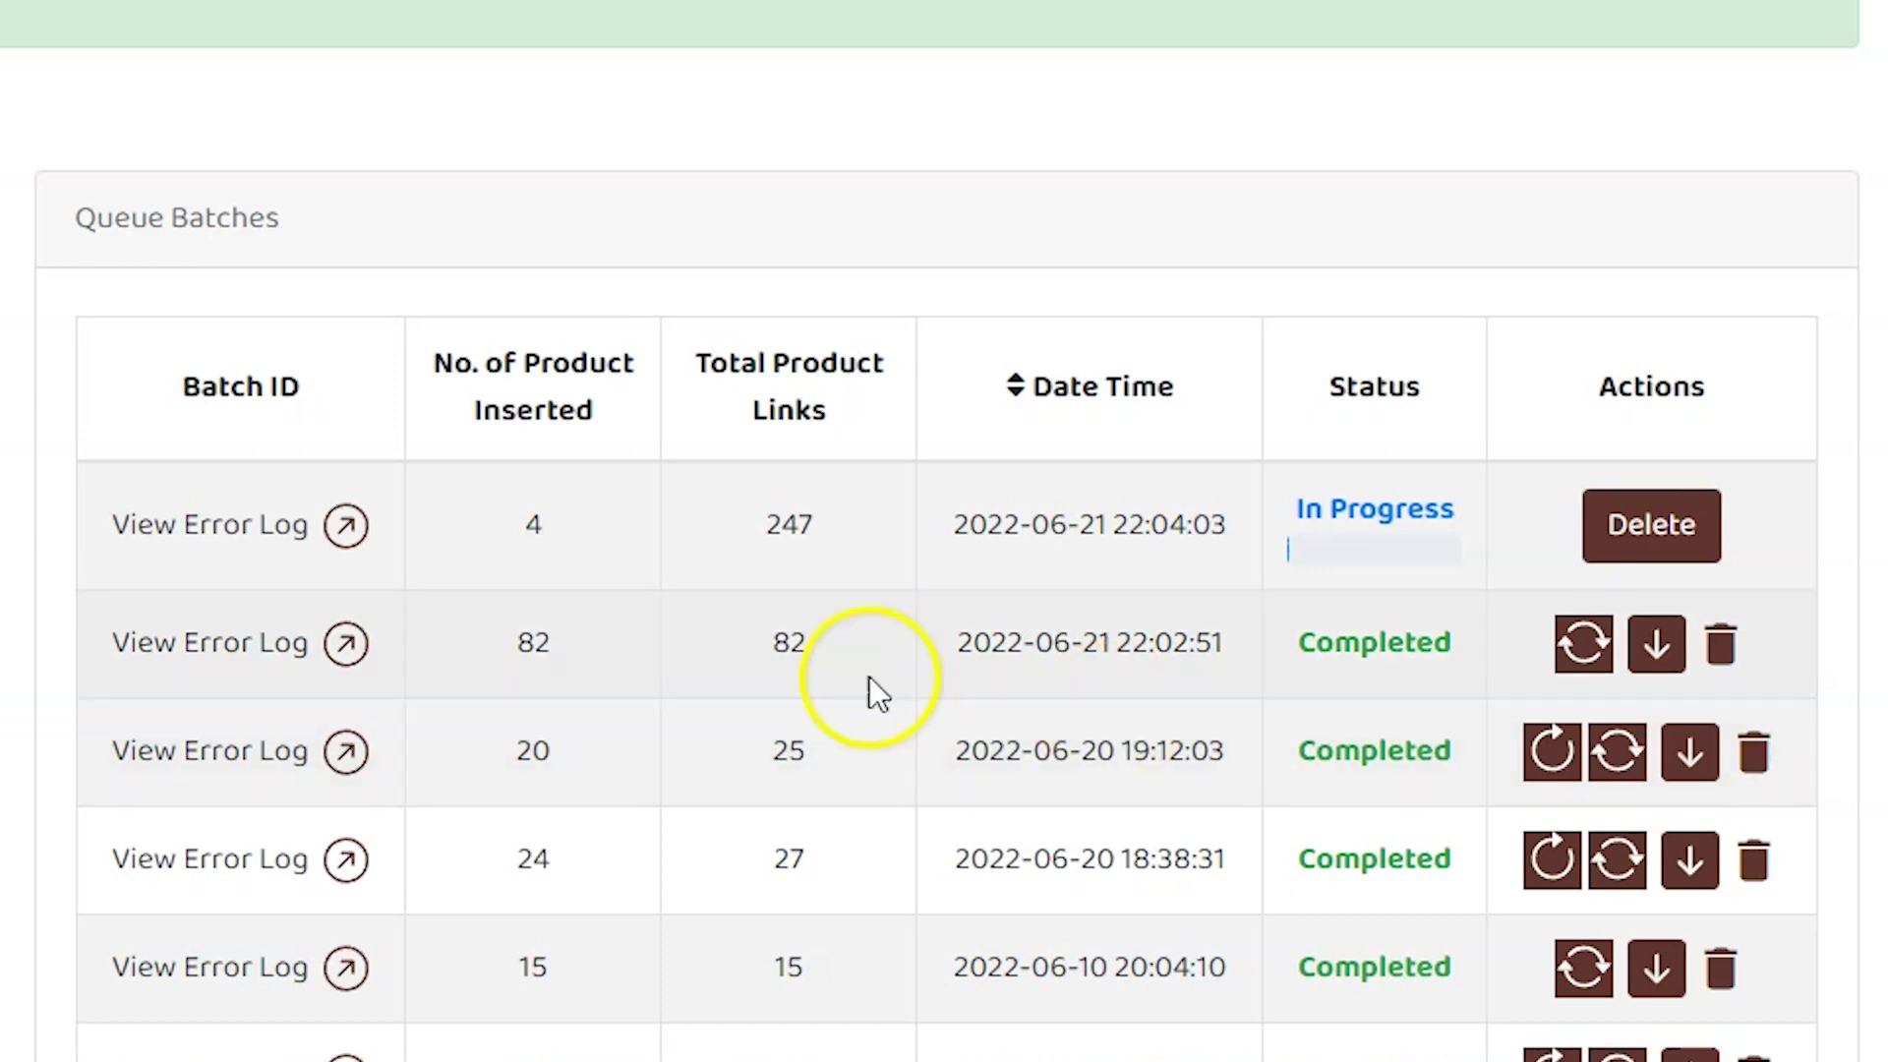
double_click(525, 535)
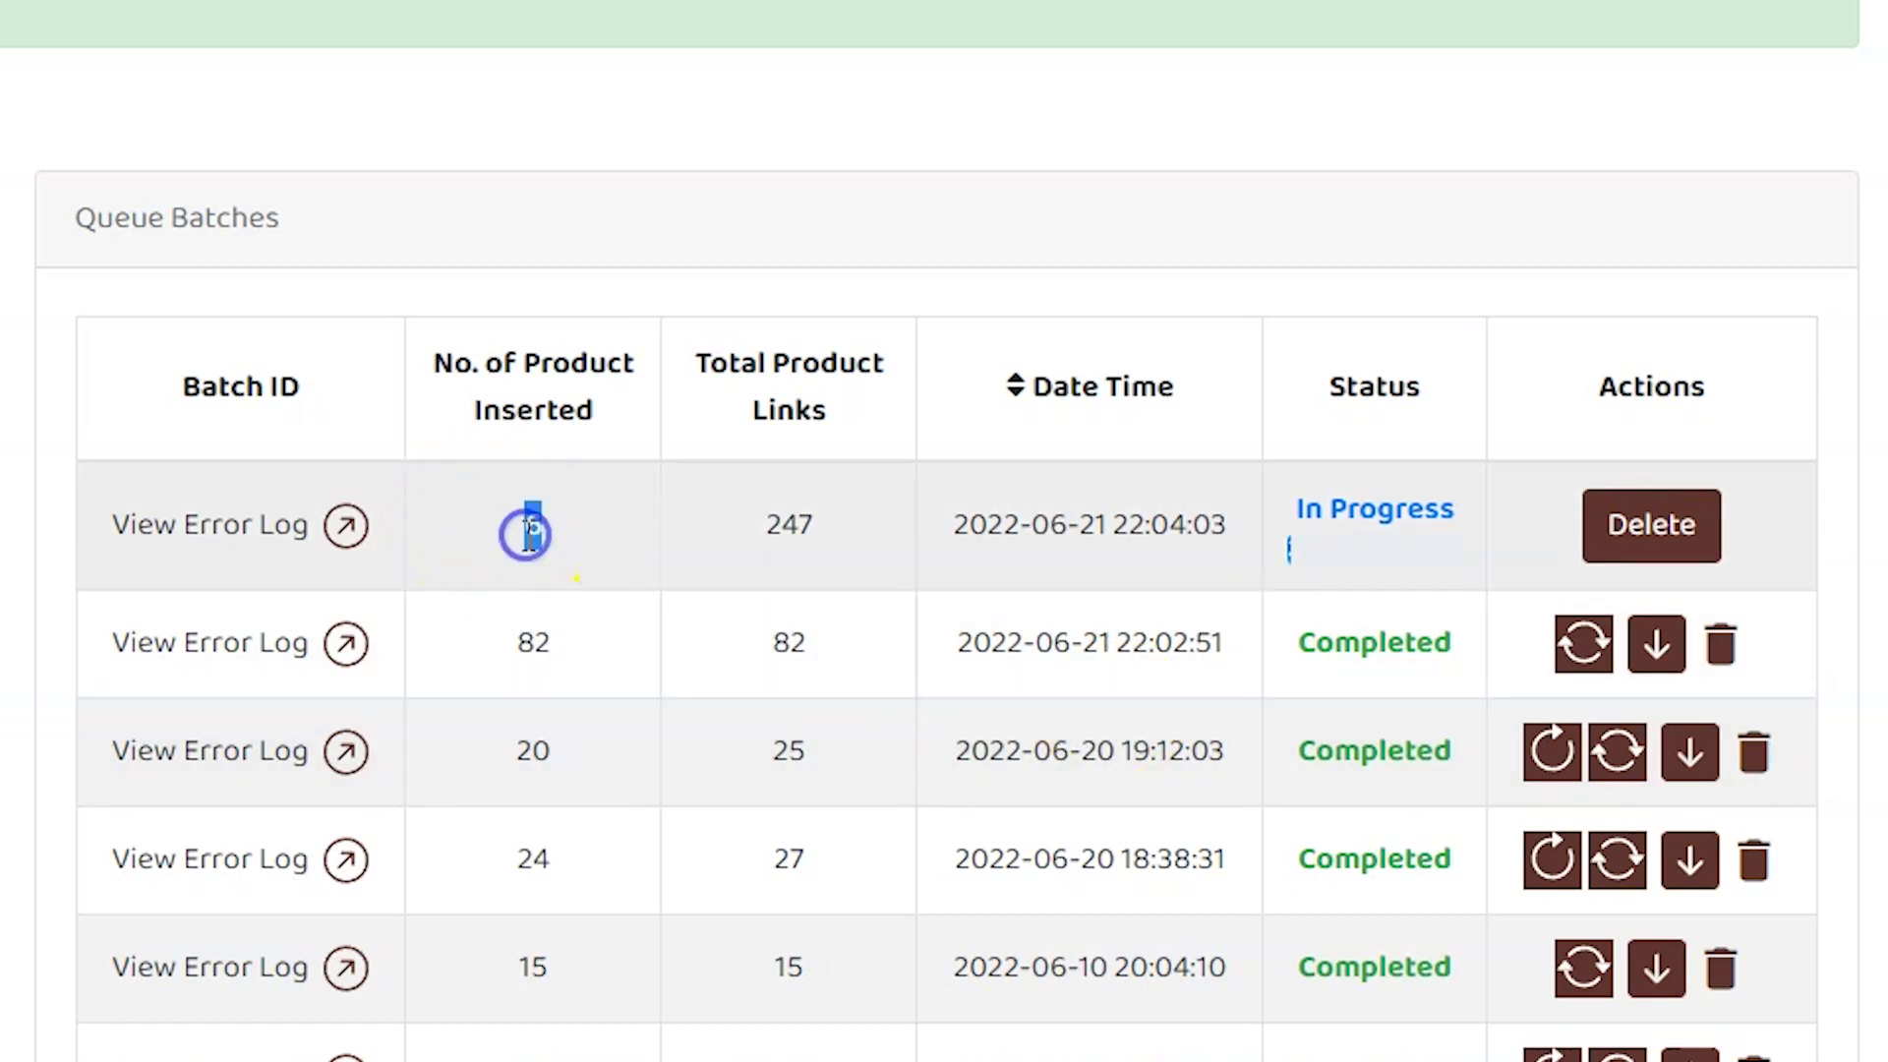
click(1046, 240)
click(645, 213)
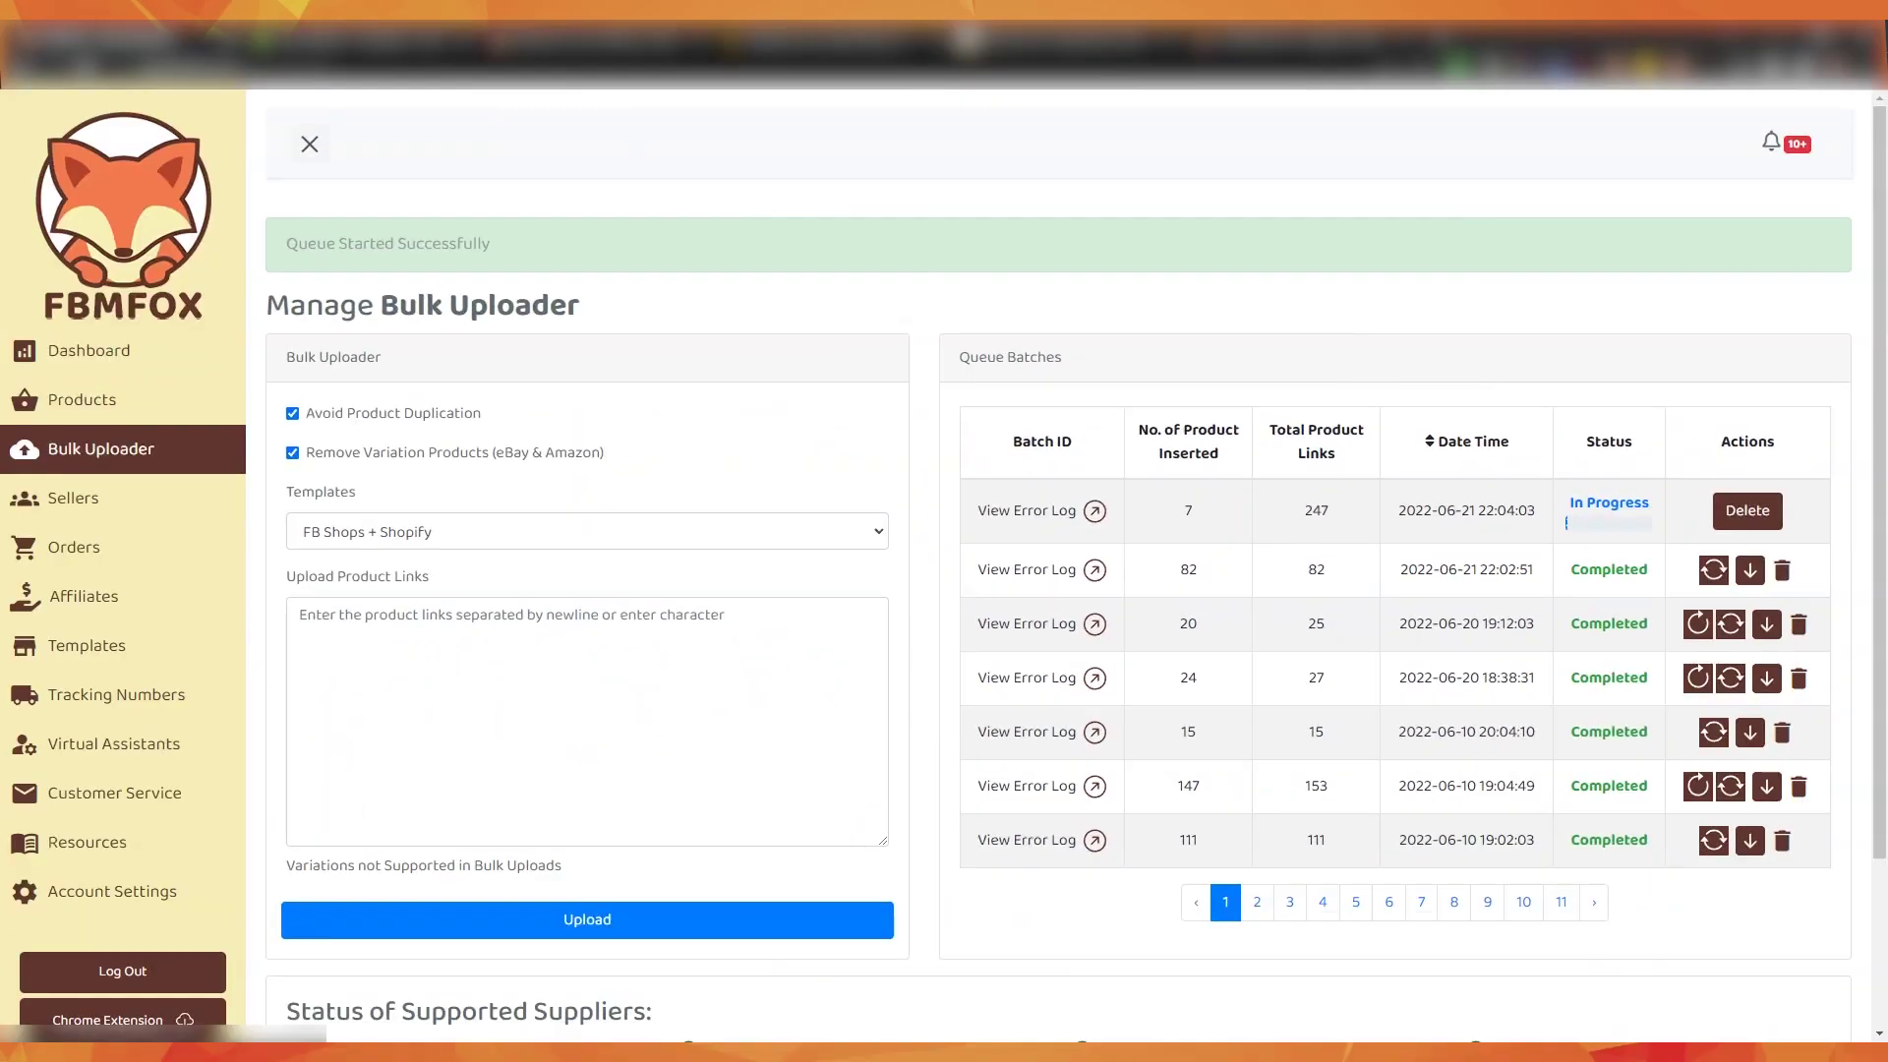
Switch to the page with the count data and reload it to check the updated count.
click(367, 54)
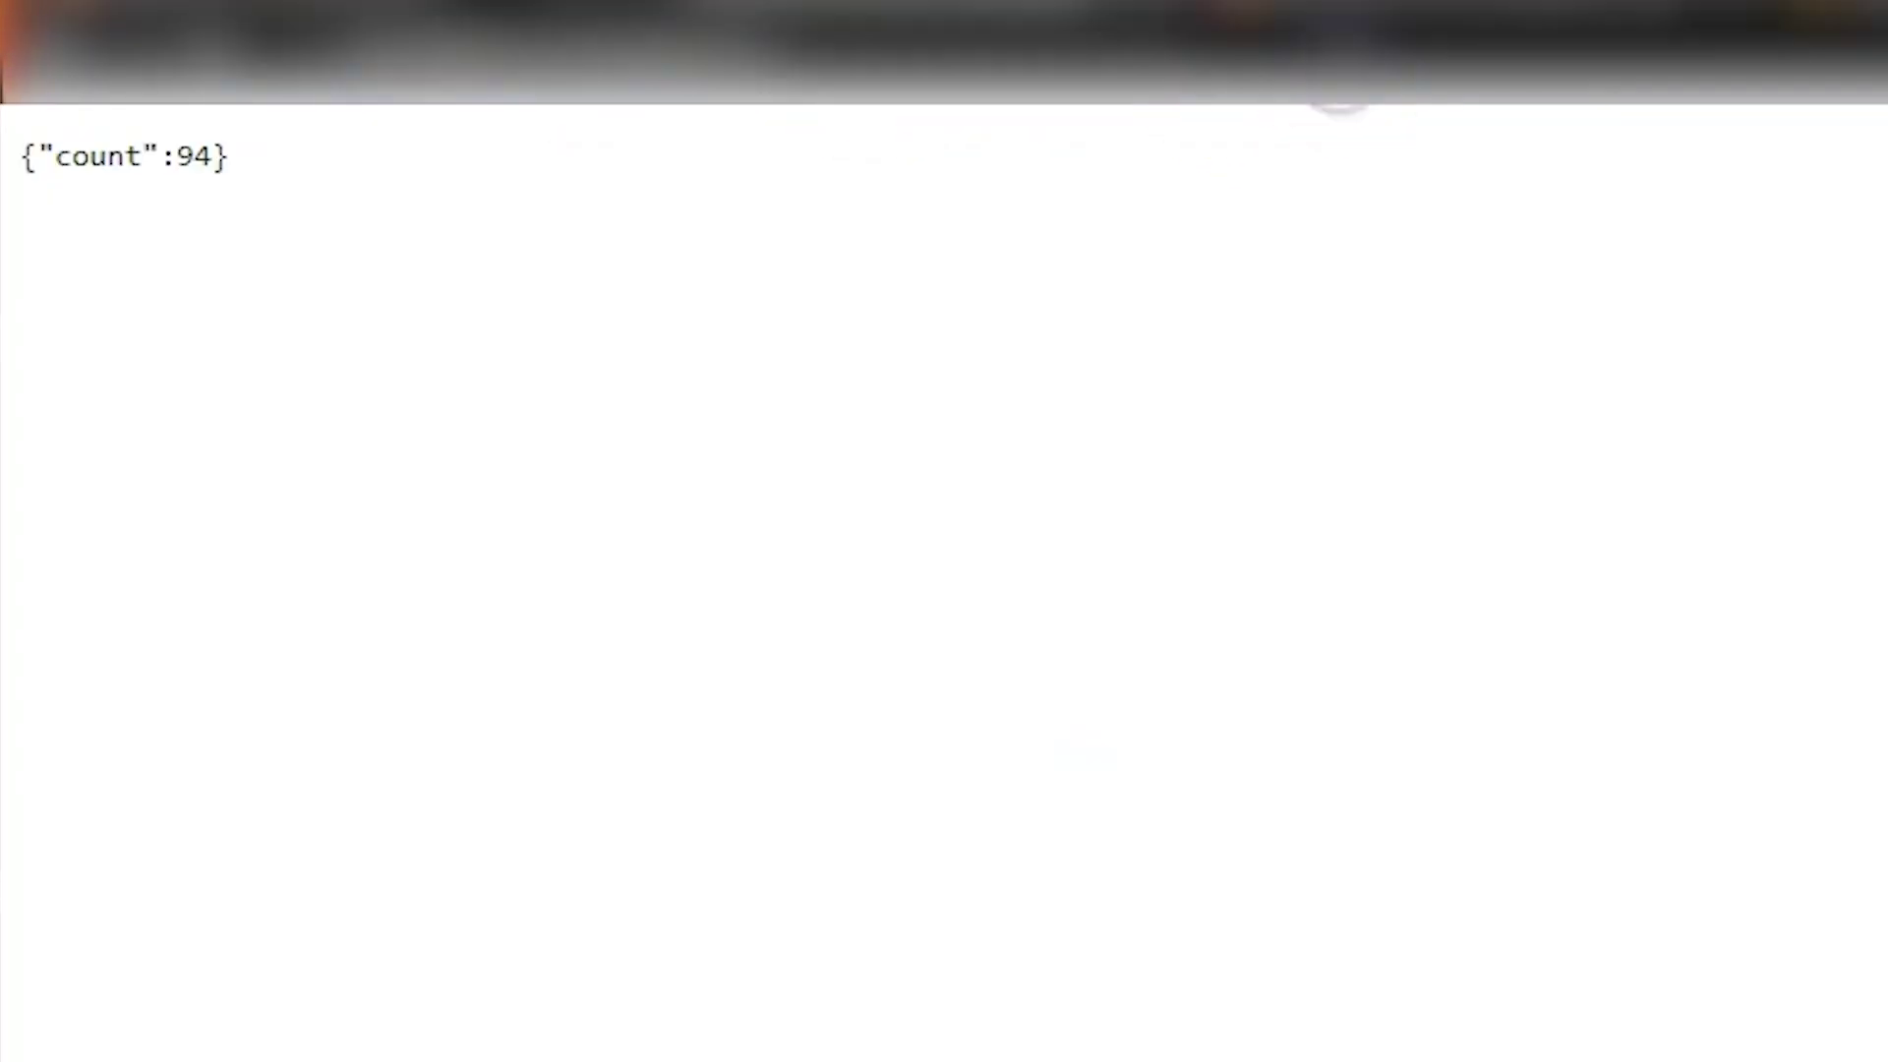
key(F5)
key(F5)
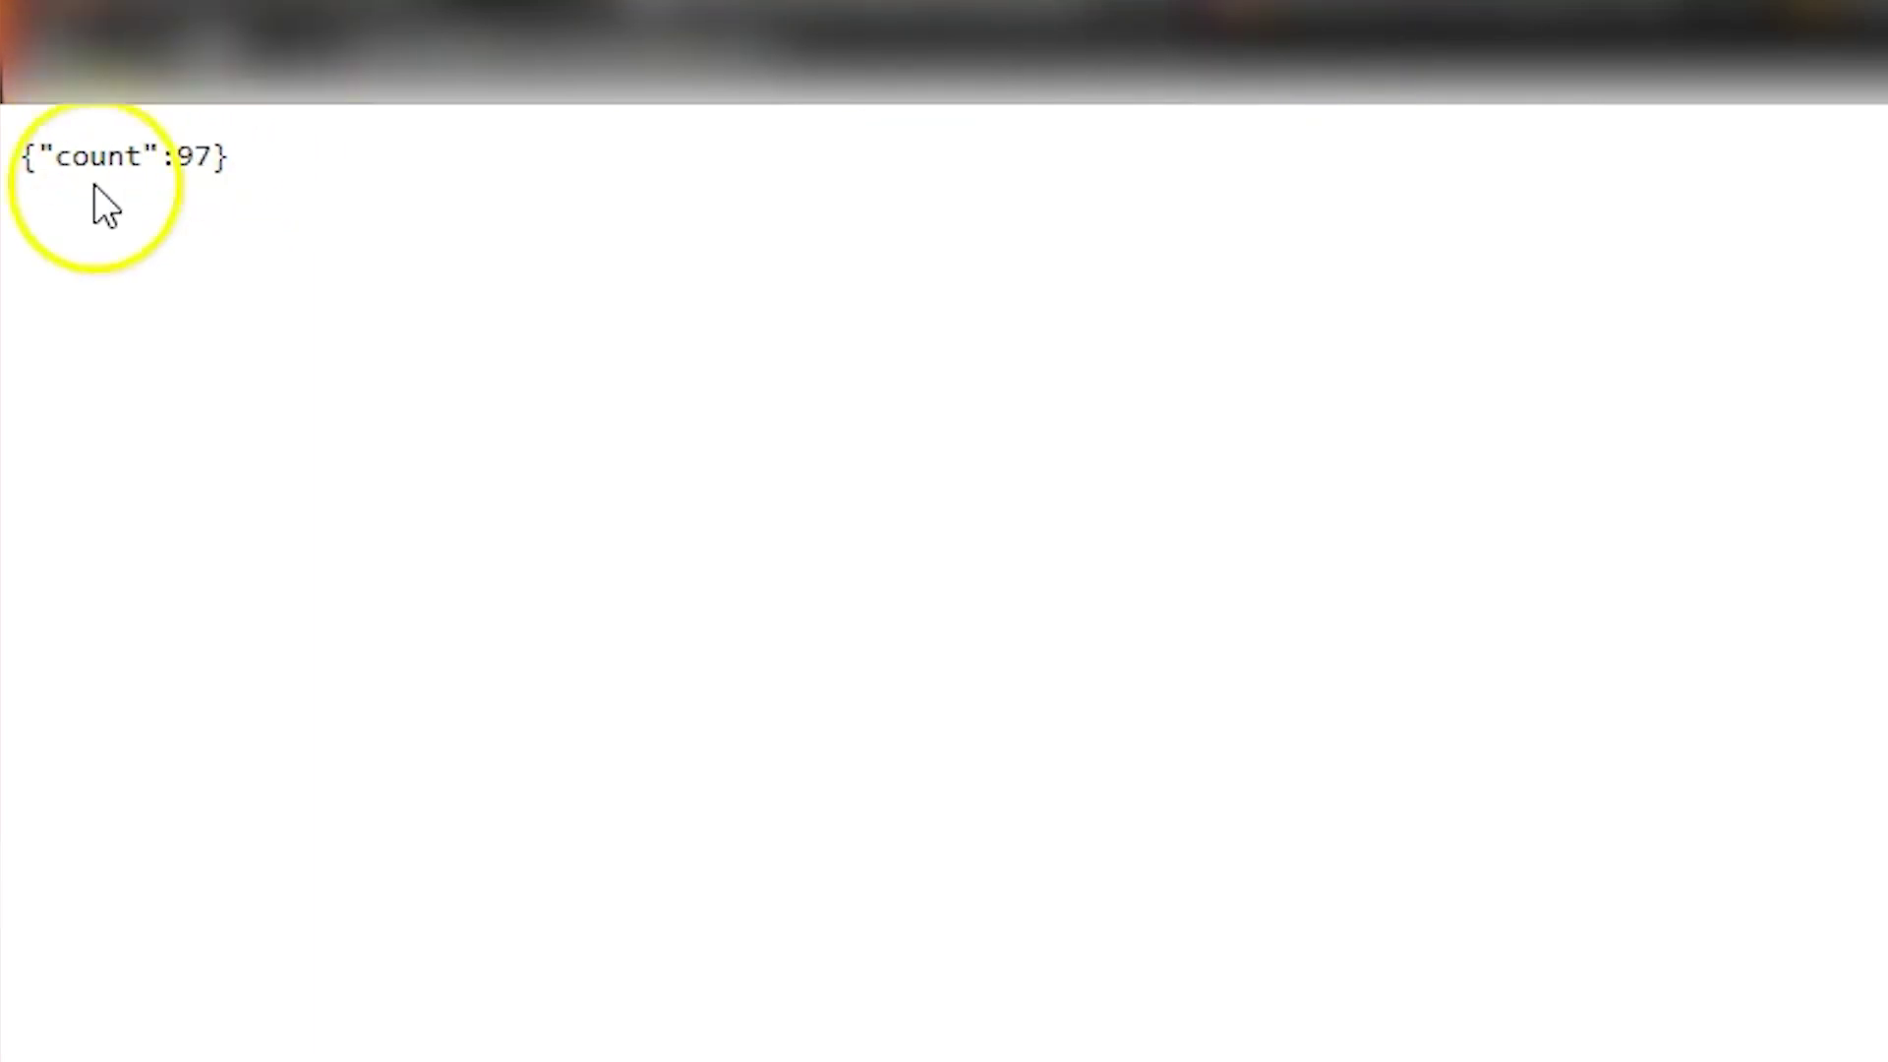
double_click(192, 160)
Return to the Bulk Uploader and check the 247-link batch's progress and the supported suppliers.
click(44, 54)
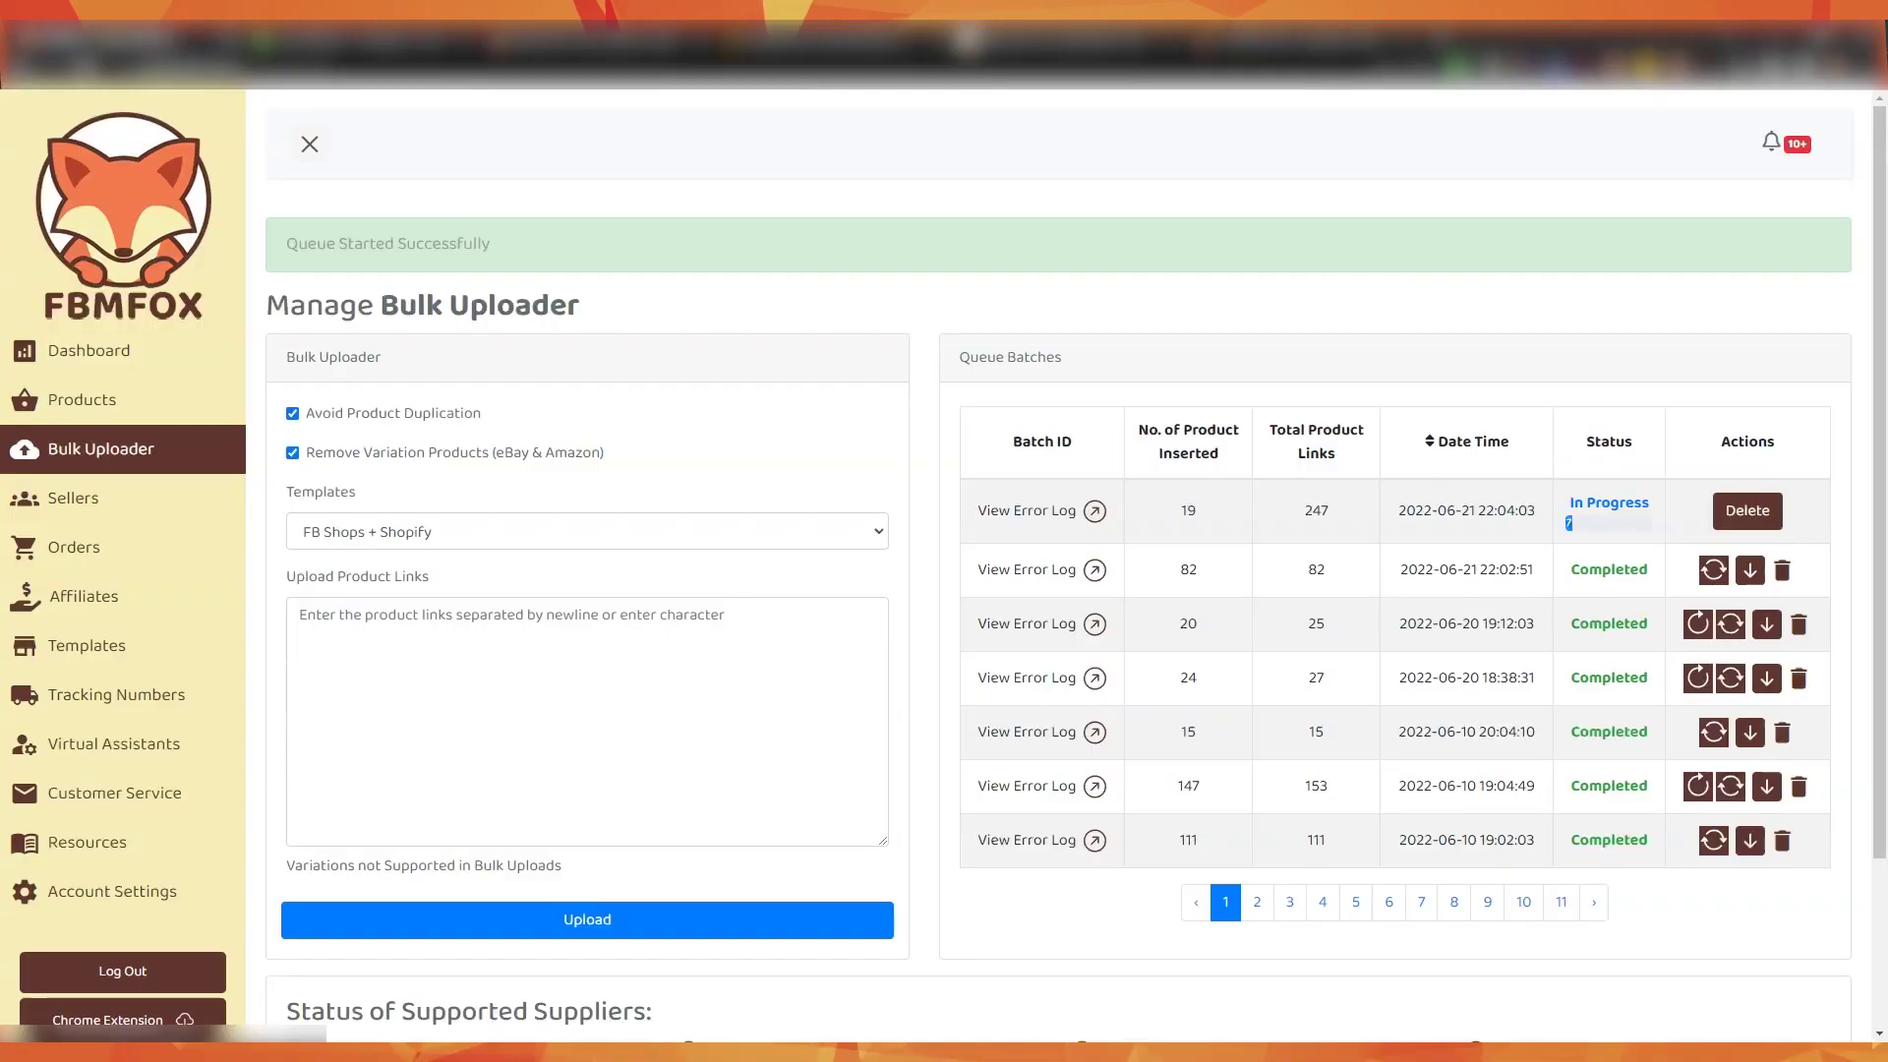
click(1195, 516)
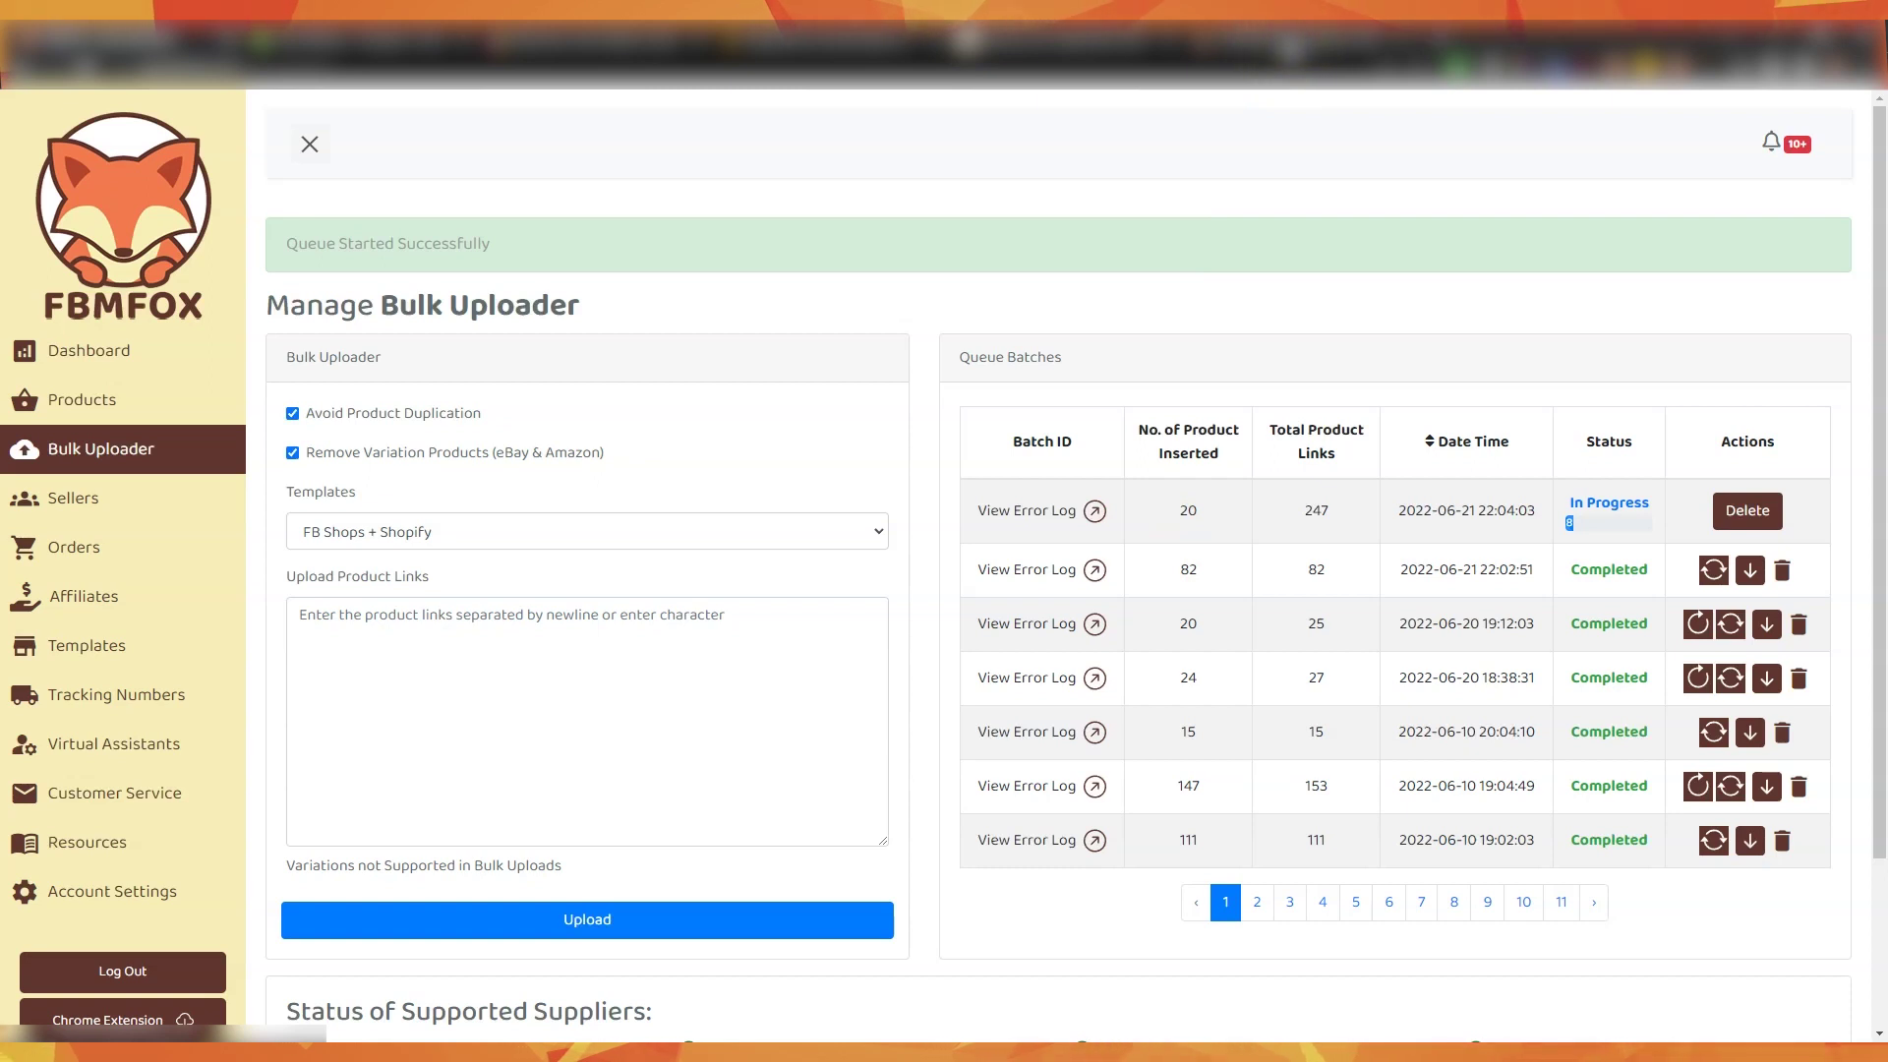
scroll(1200, 481, down, 2)
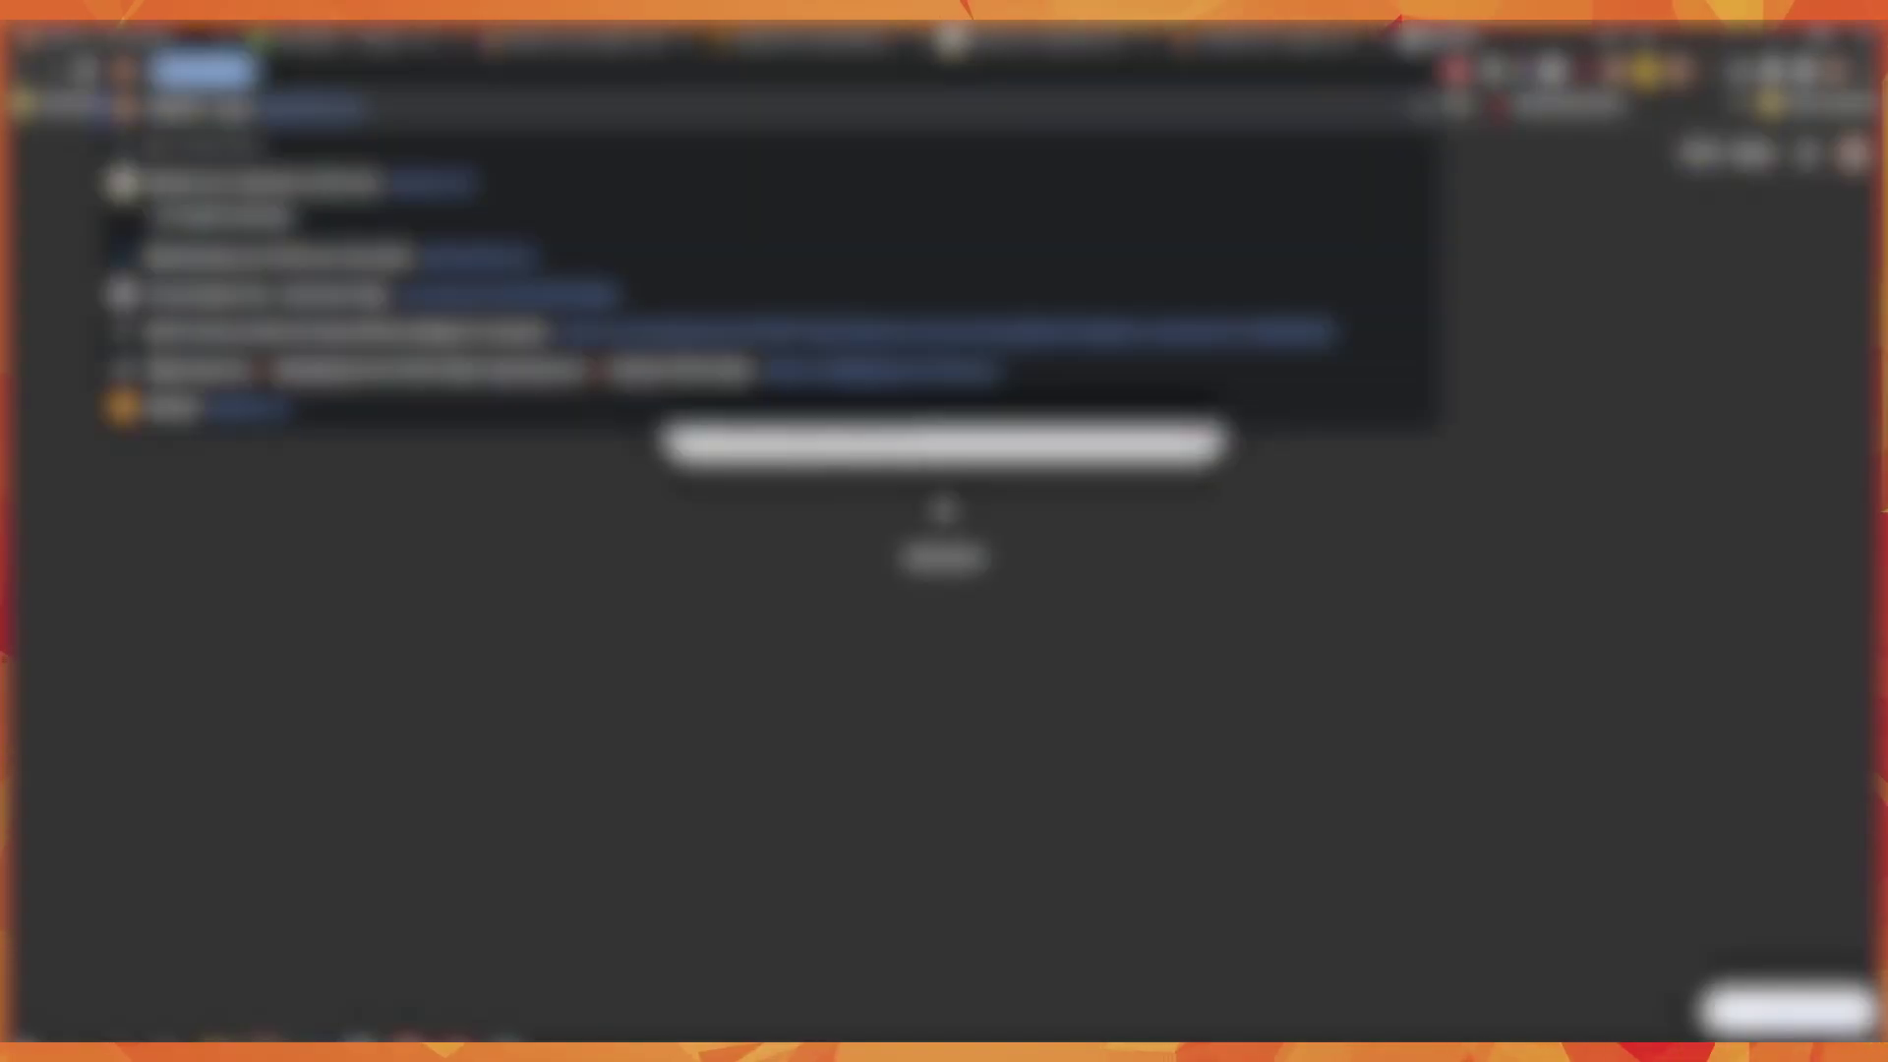
Open the Overstock and AliExpress home pages in separate tabs.
key(Return)
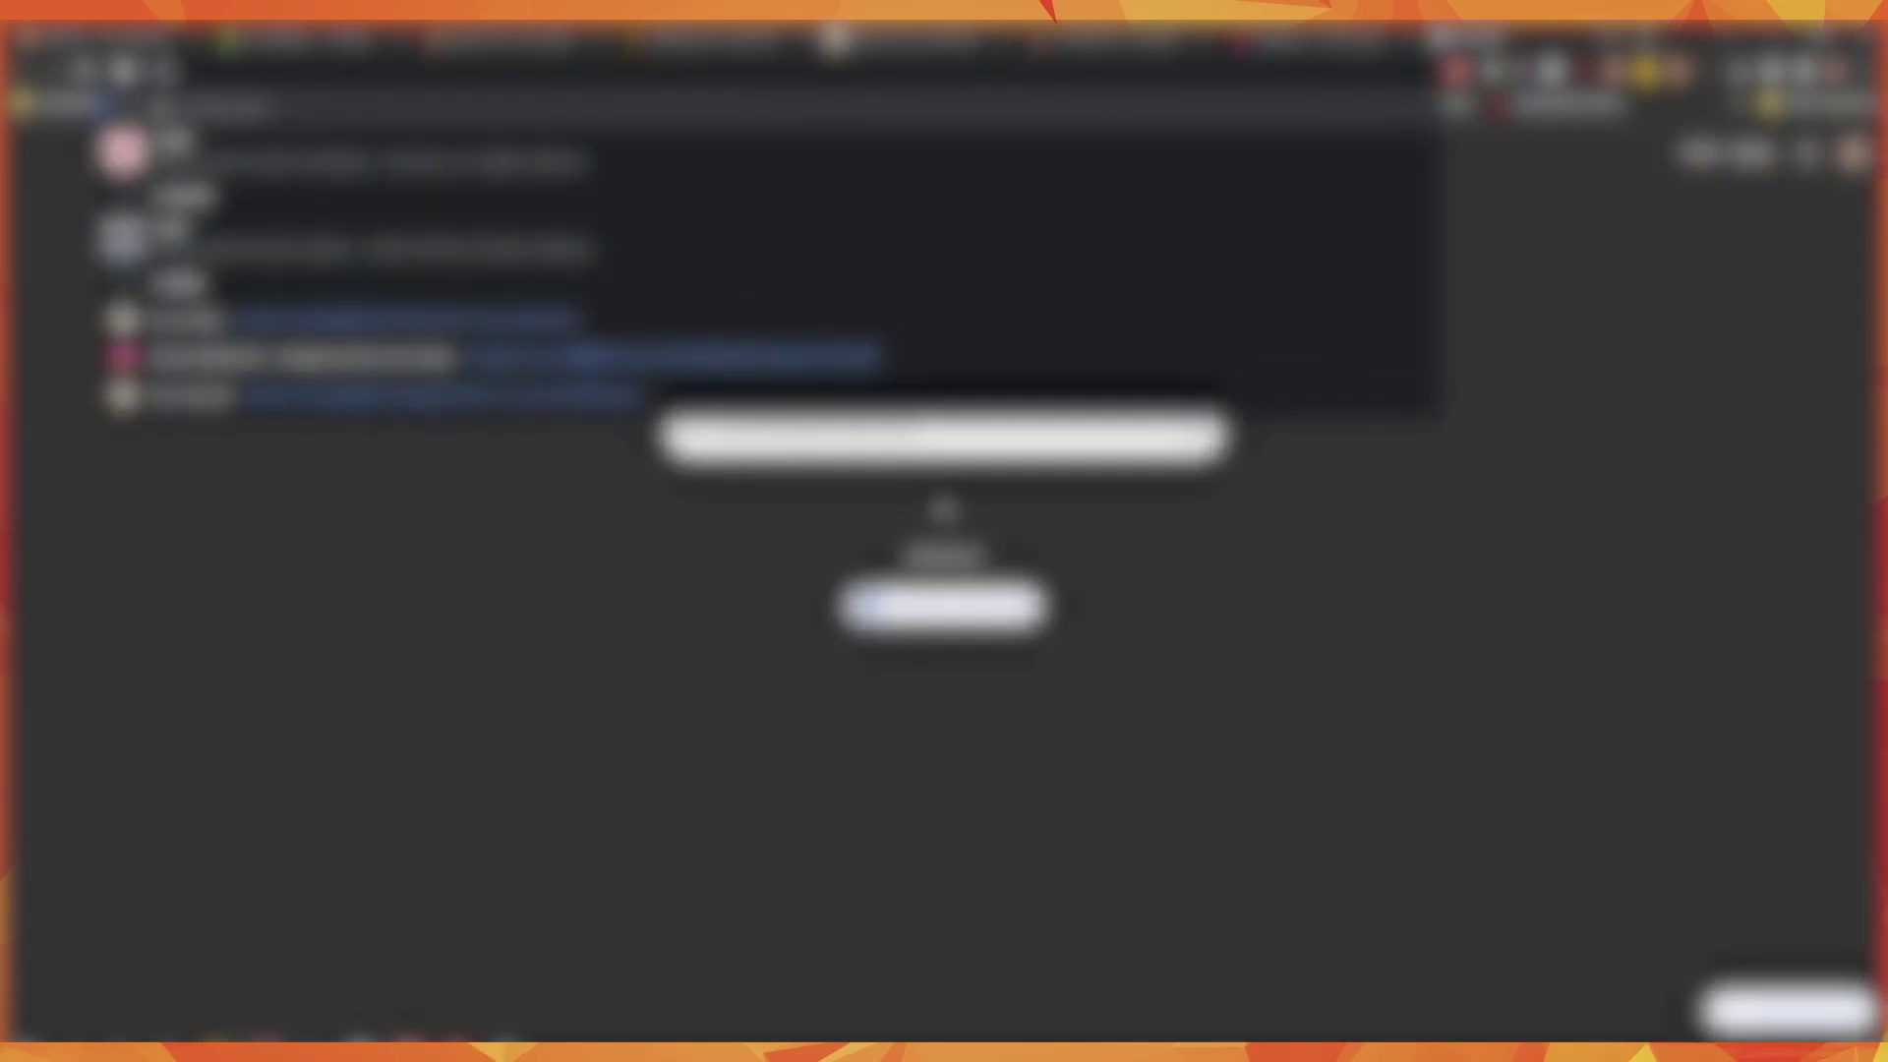
text(al)
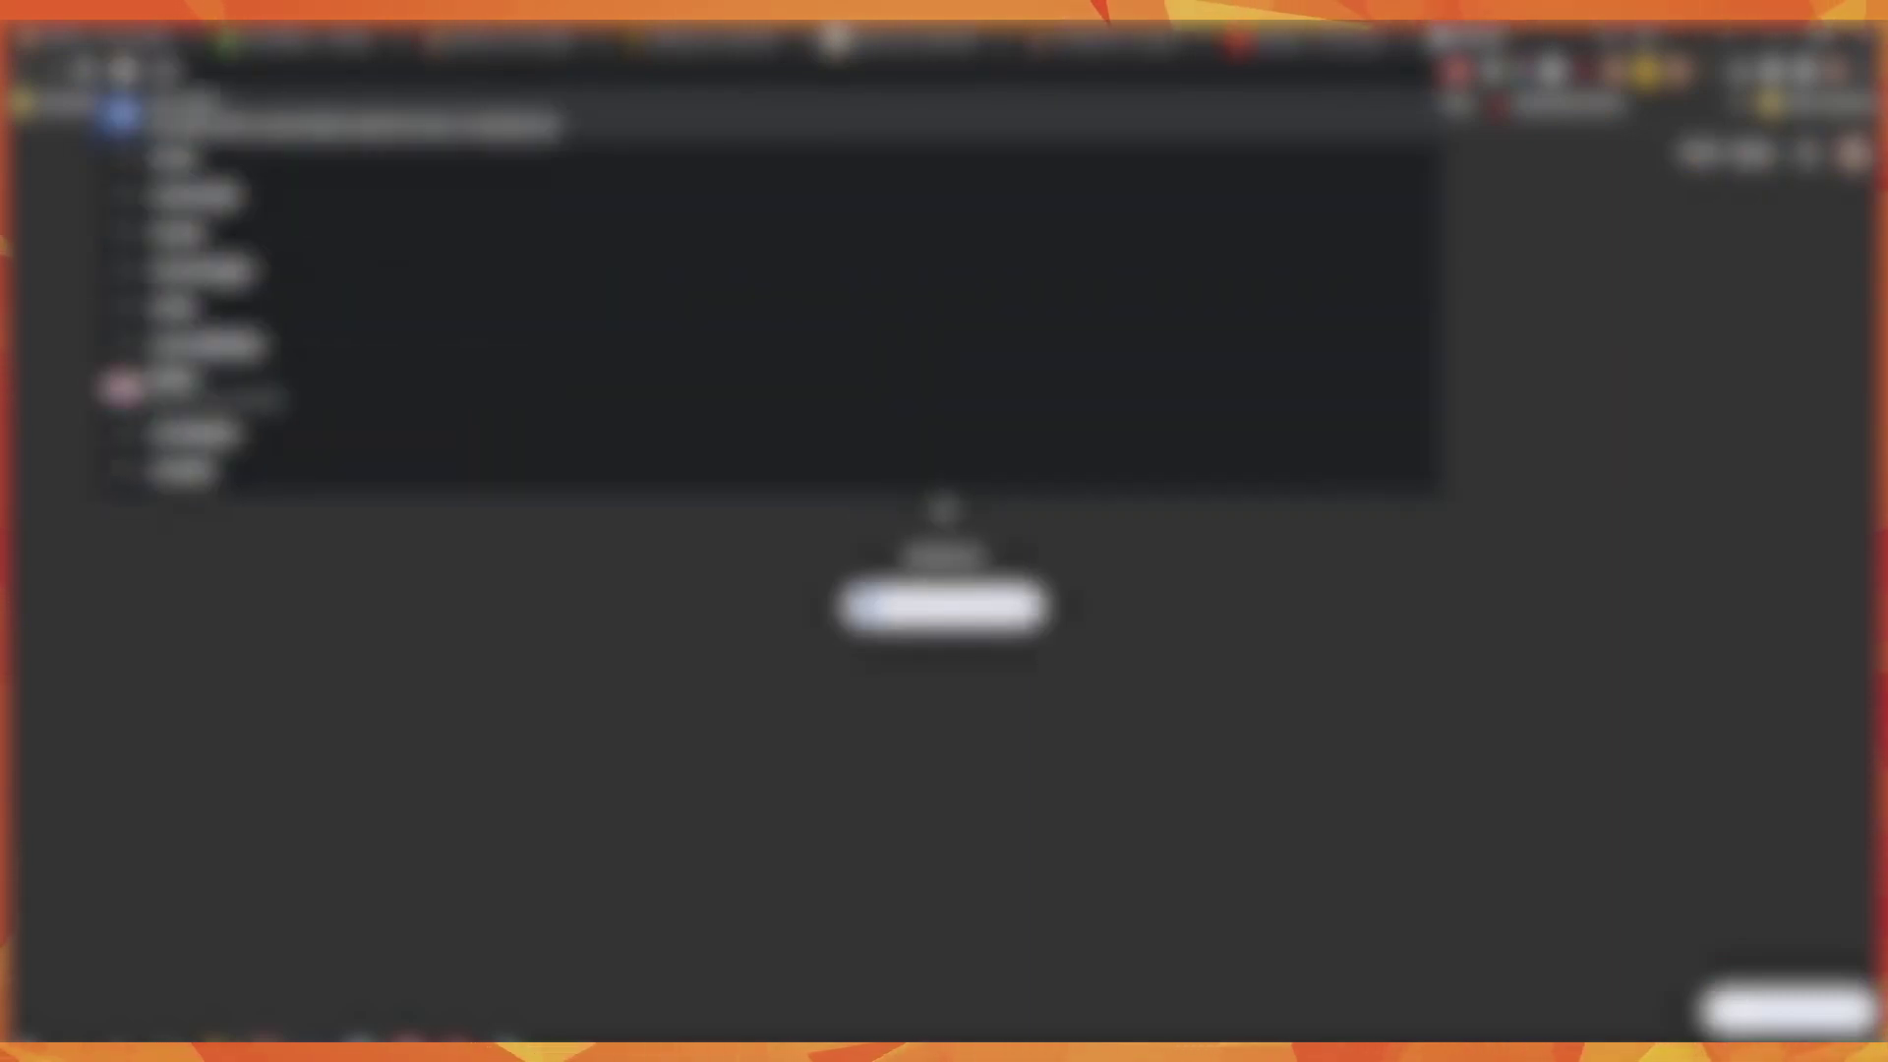
text(iexpress)
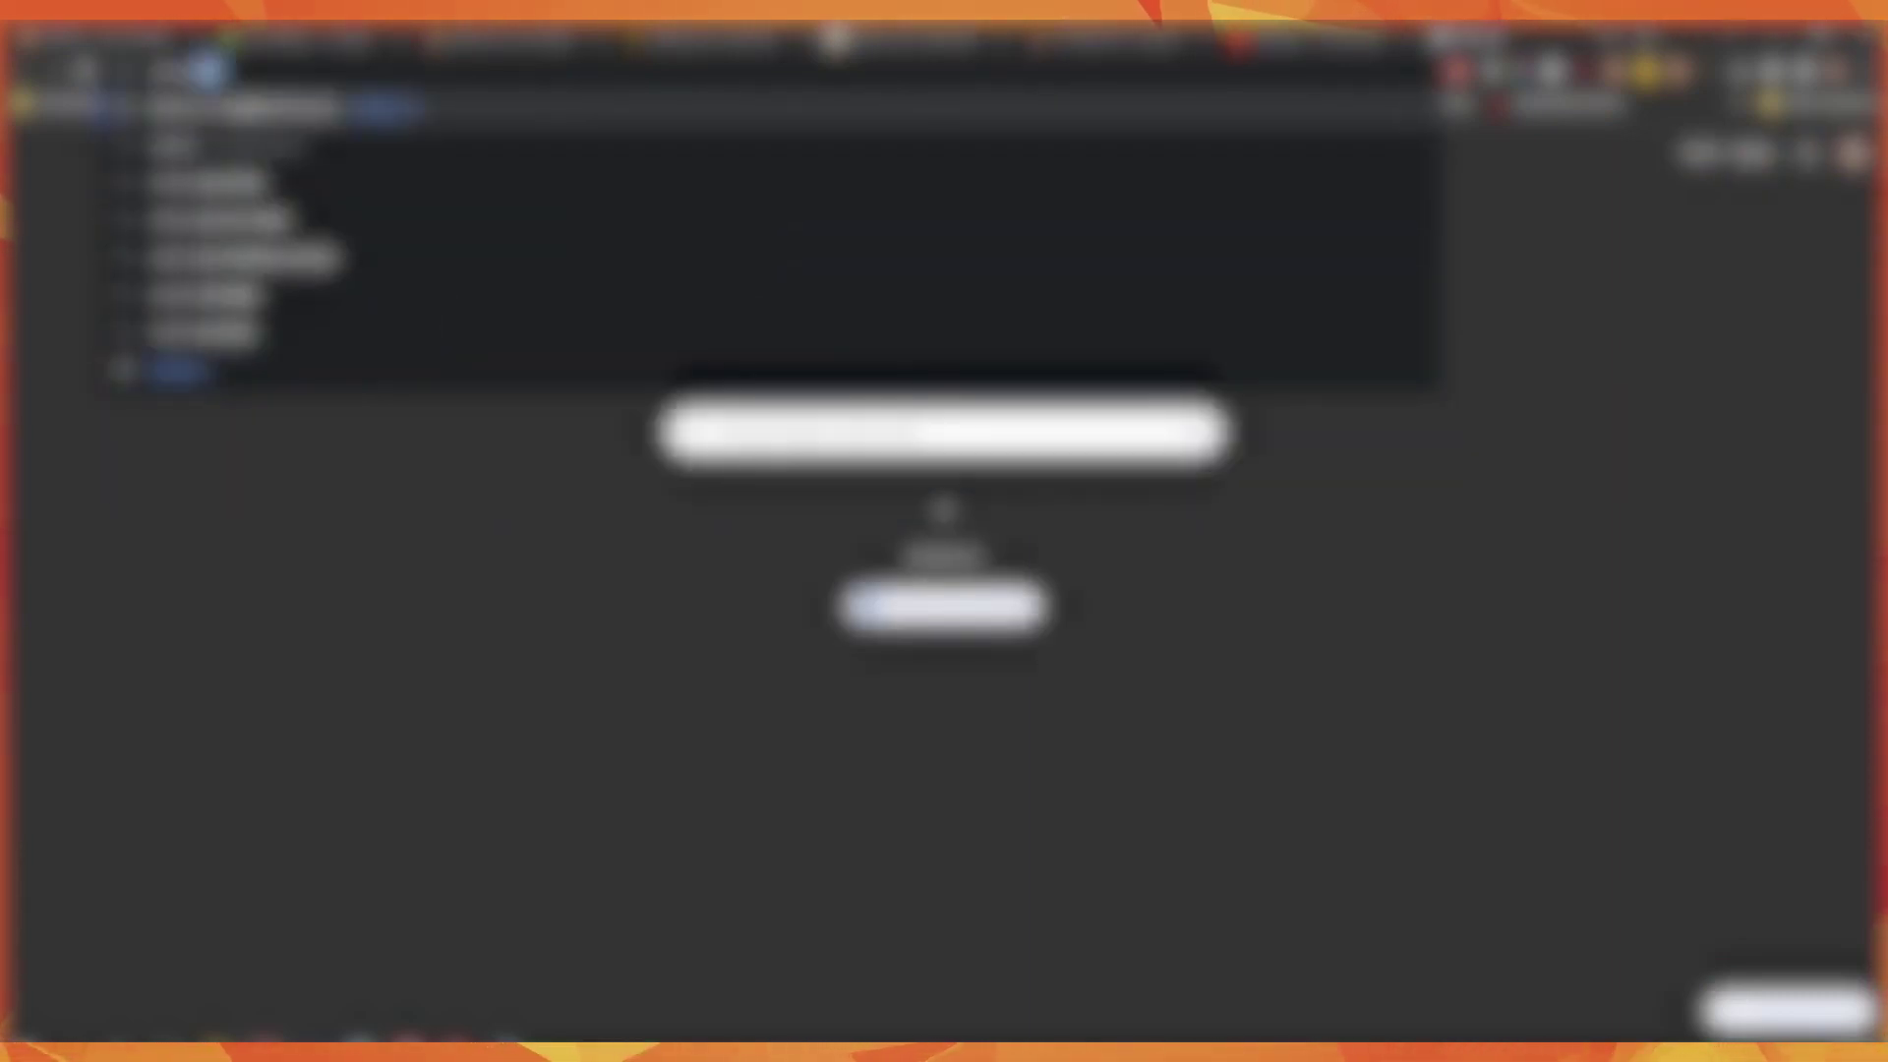
key(Return)
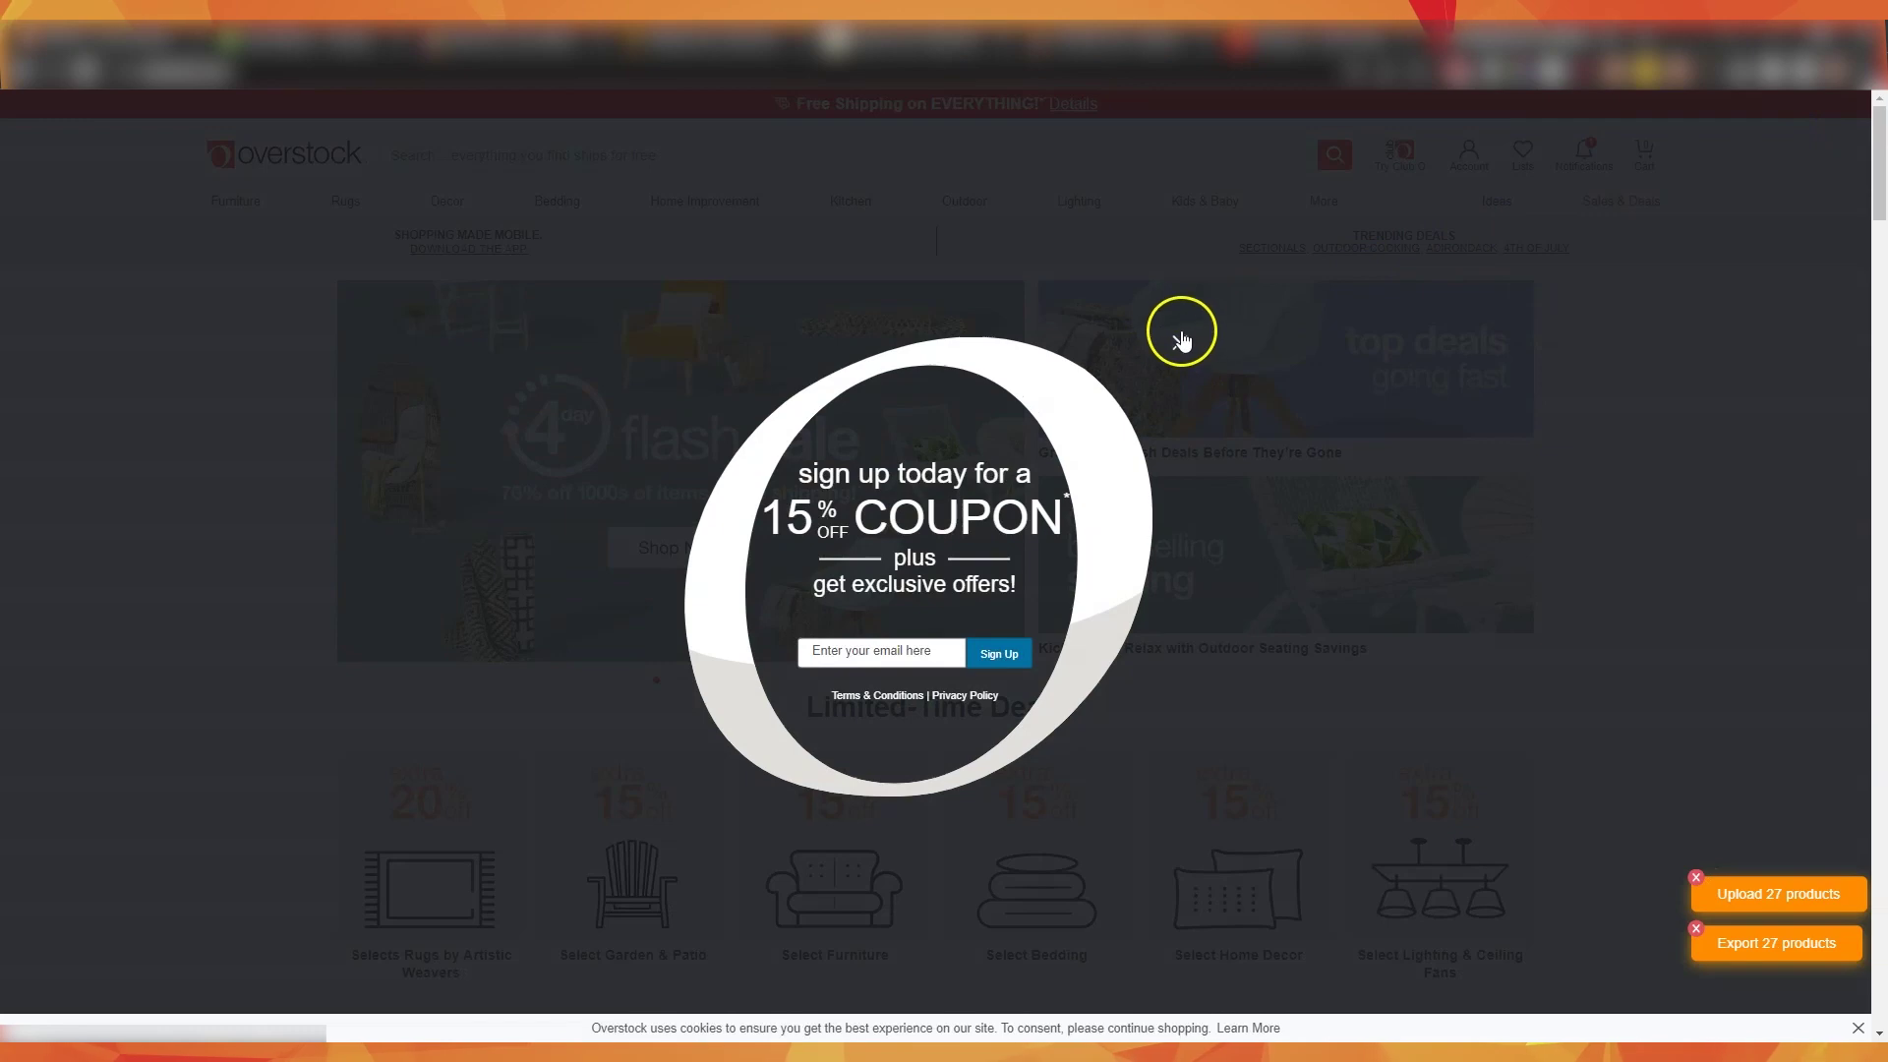
Dismiss Overstock's coupon offer, browse its home page and send the 27 collected products to the FBMFox Bulk Uploader.
click(1183, 341)
scroll(1573, 409, down, 15)
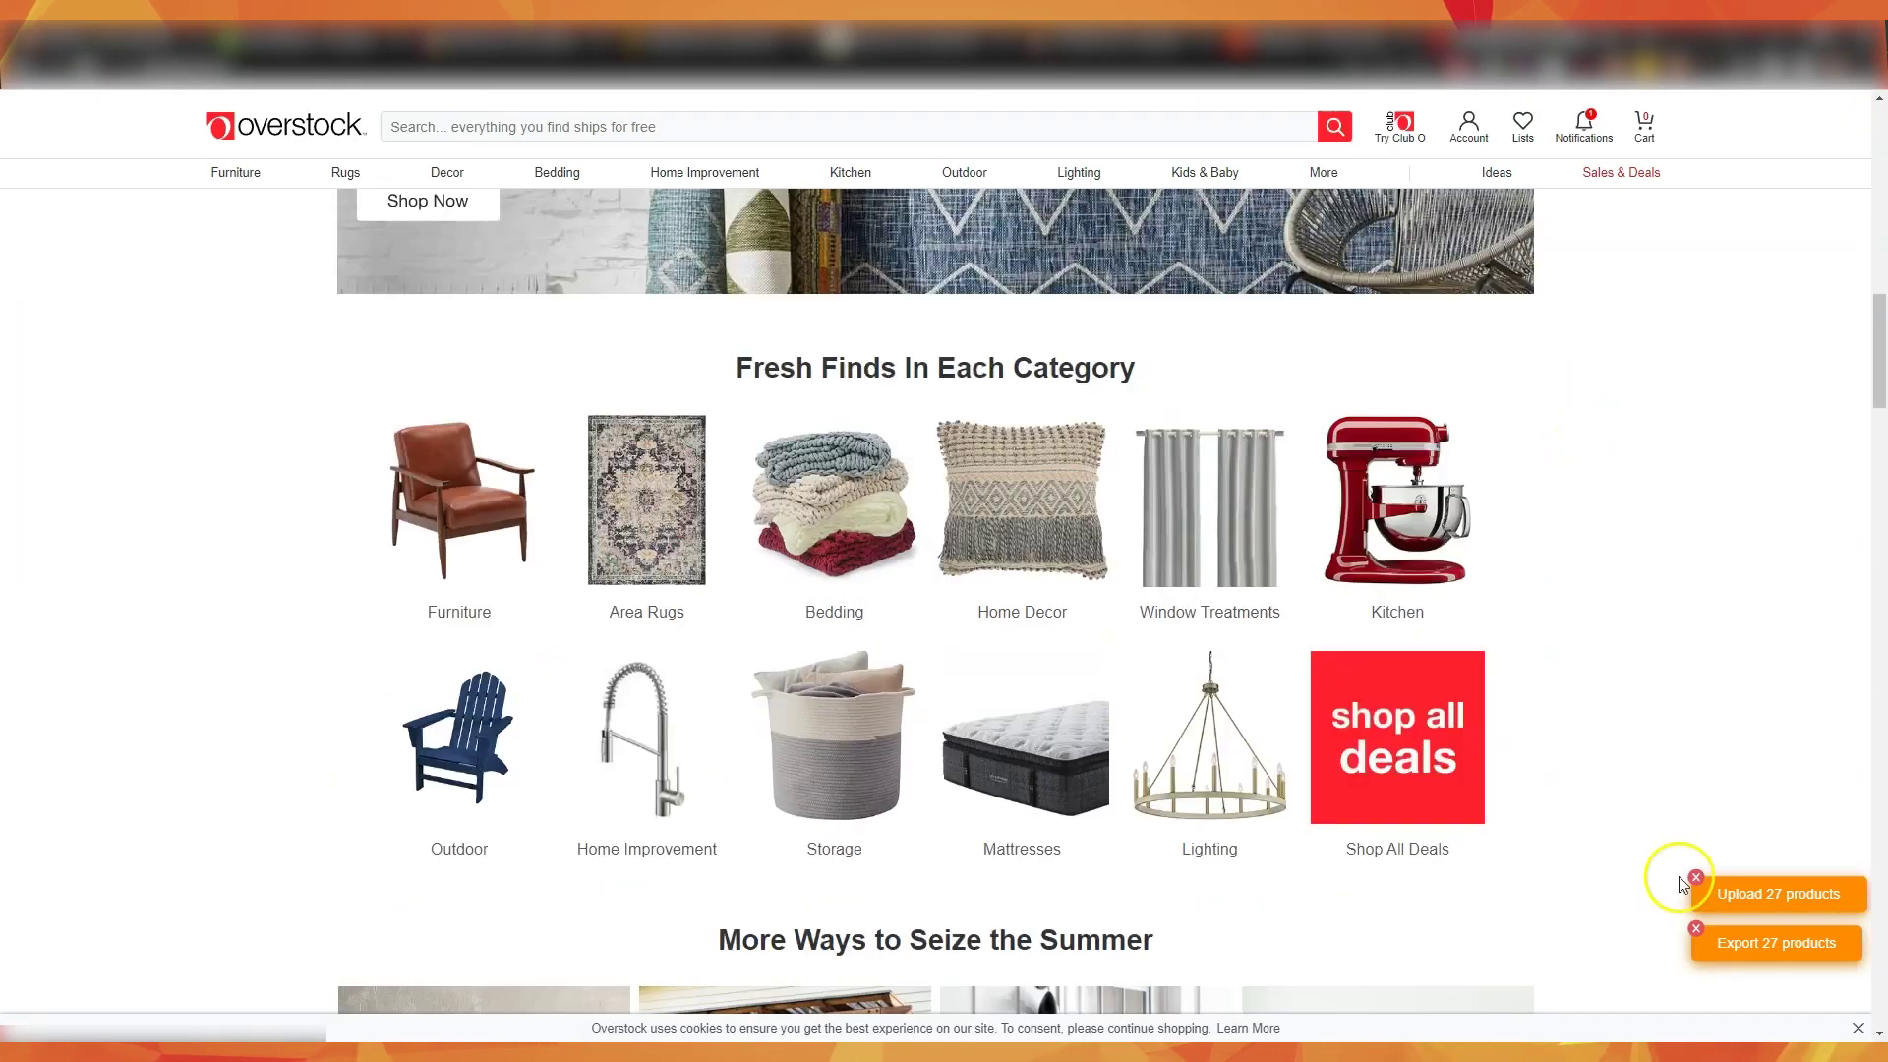
click(1749, 902)
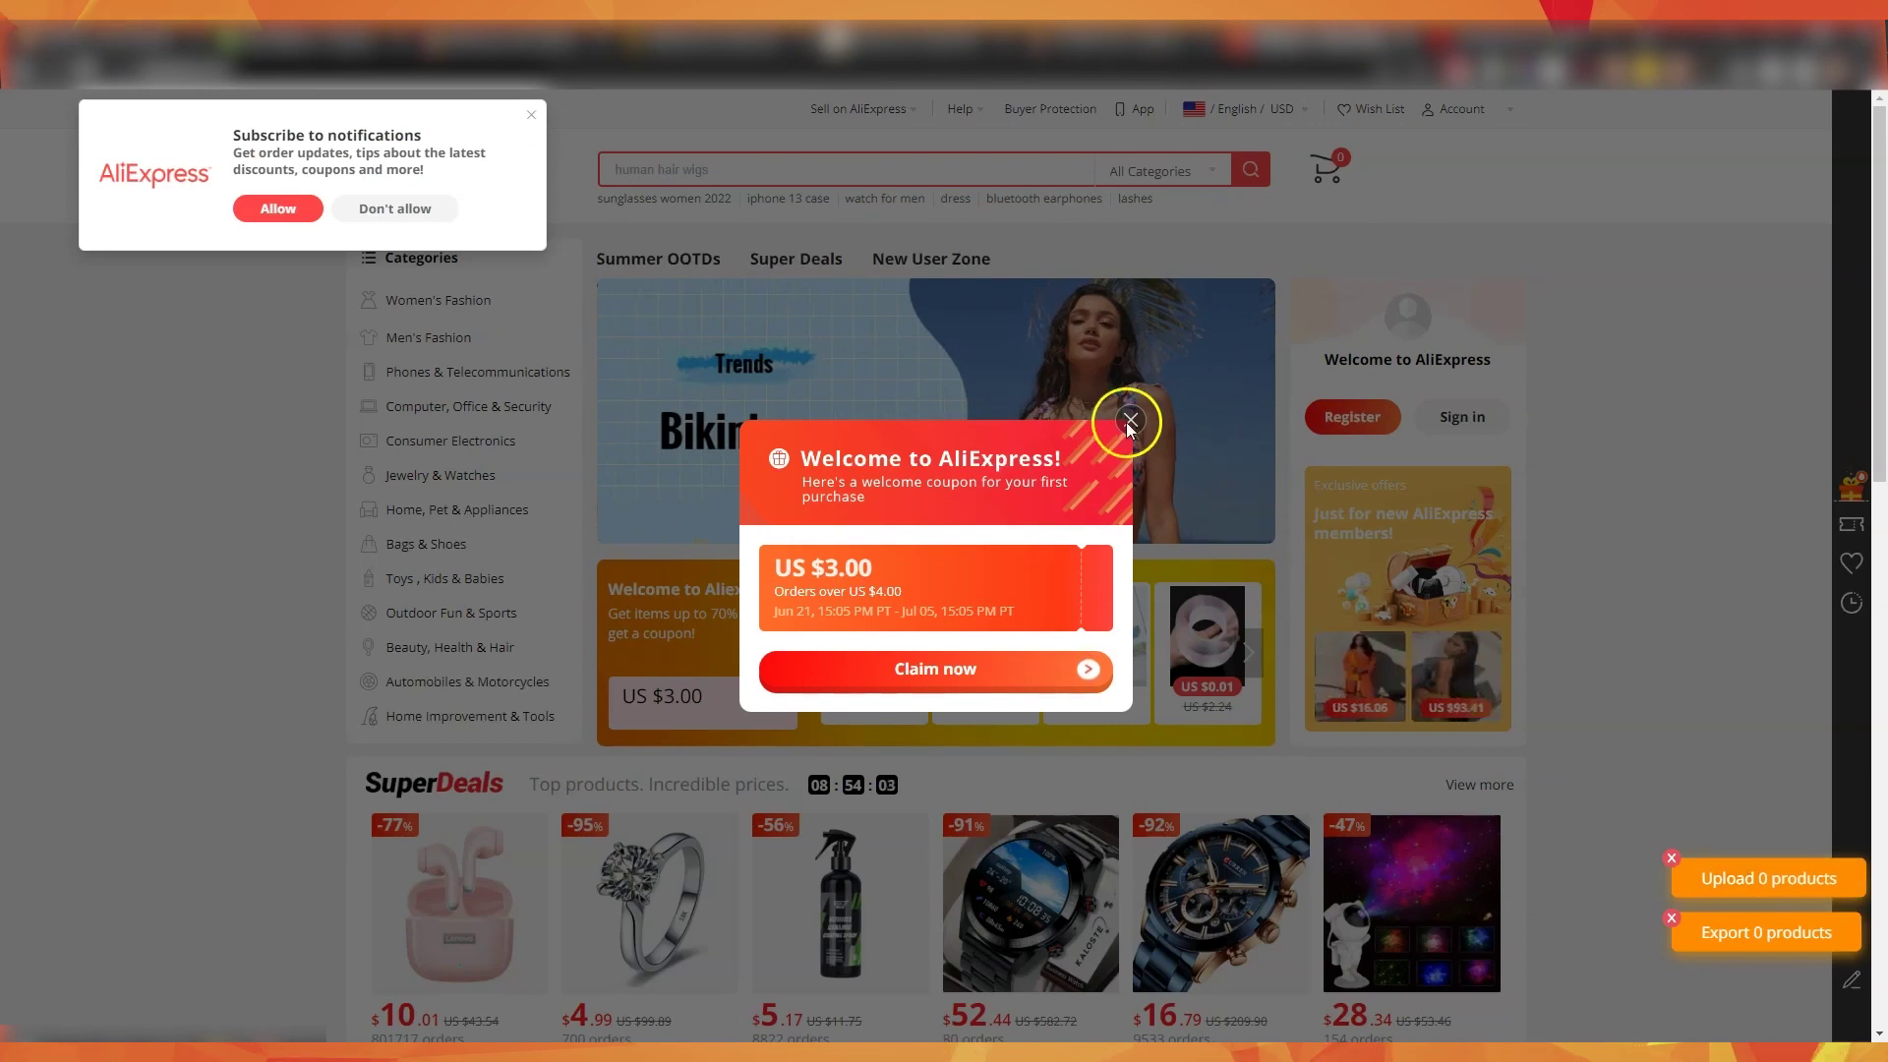
Browse AliExpress's listings, send the collected products to the FBMFox Bulk Uploader and begin uploading the draft batch of 87 links.
click(1129, 423)
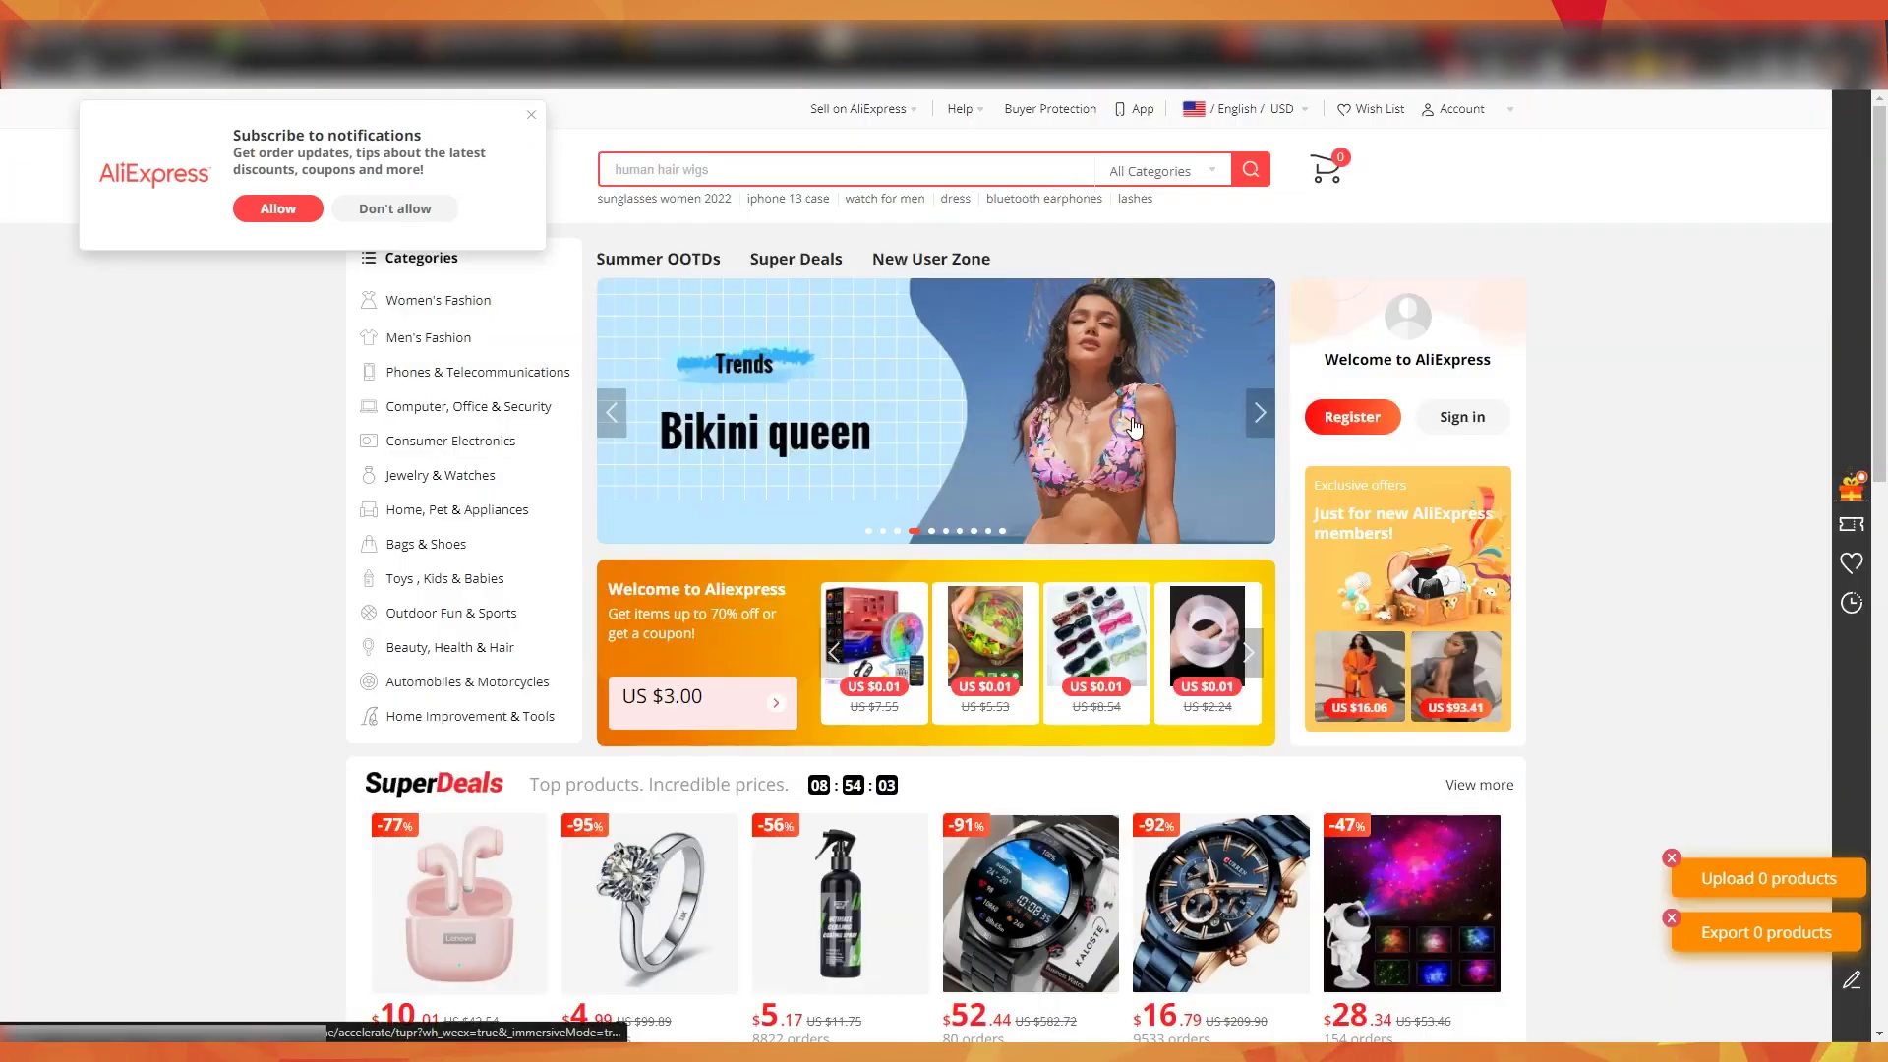
scroll(1426, 413, down, 10)
scroll(1425, 413, down, 10)
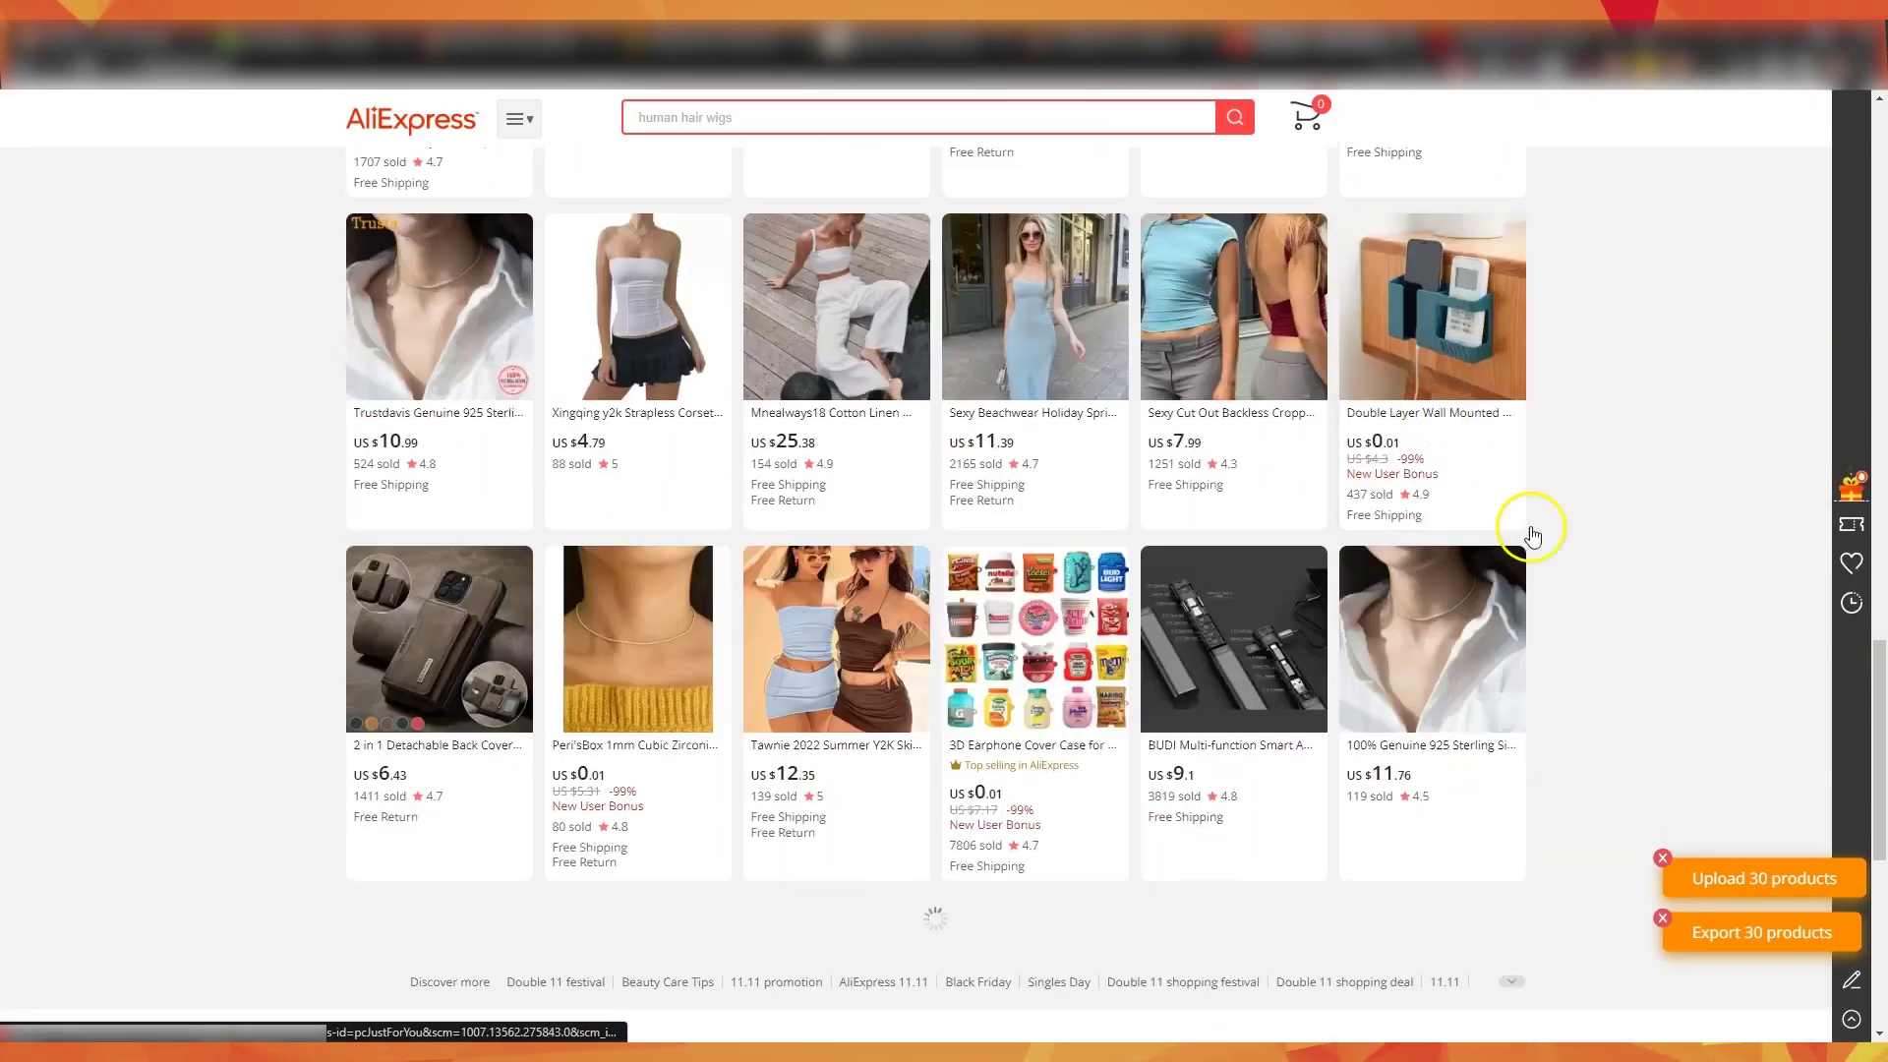
click(1744, 875)
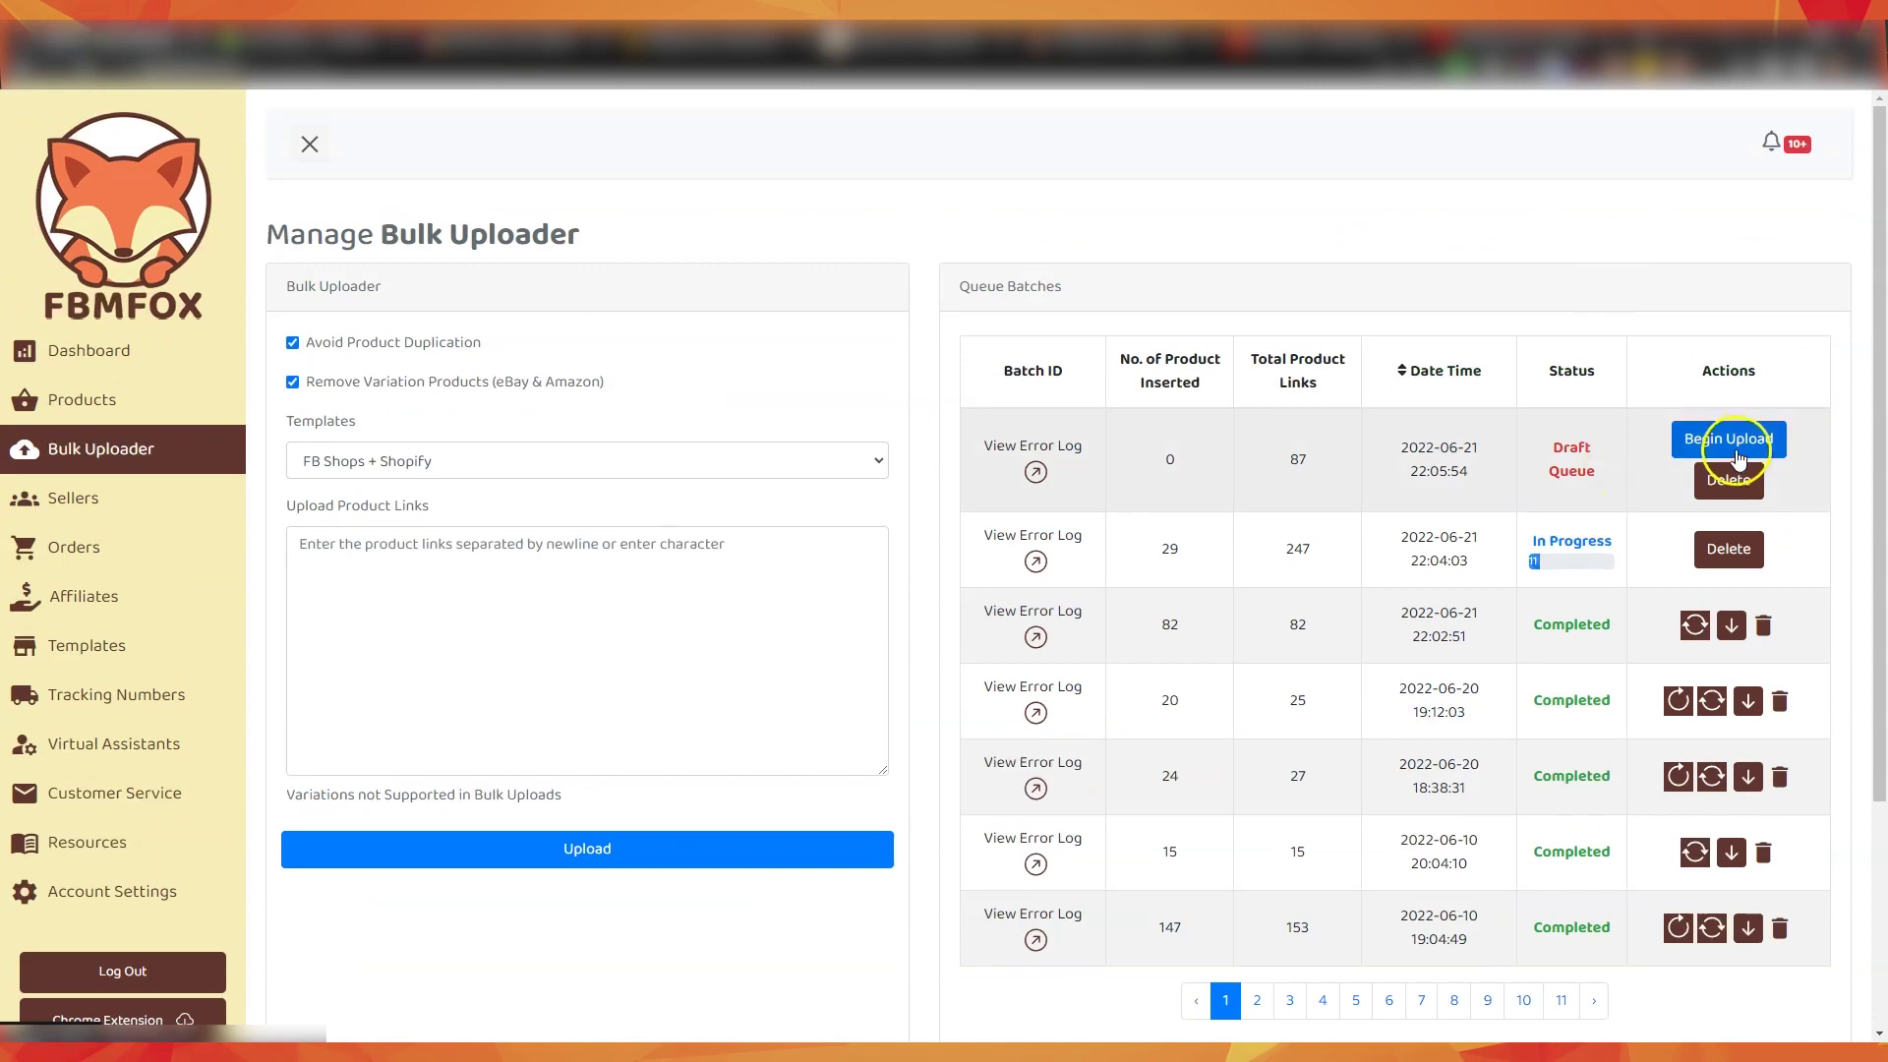
click(1738, 445)
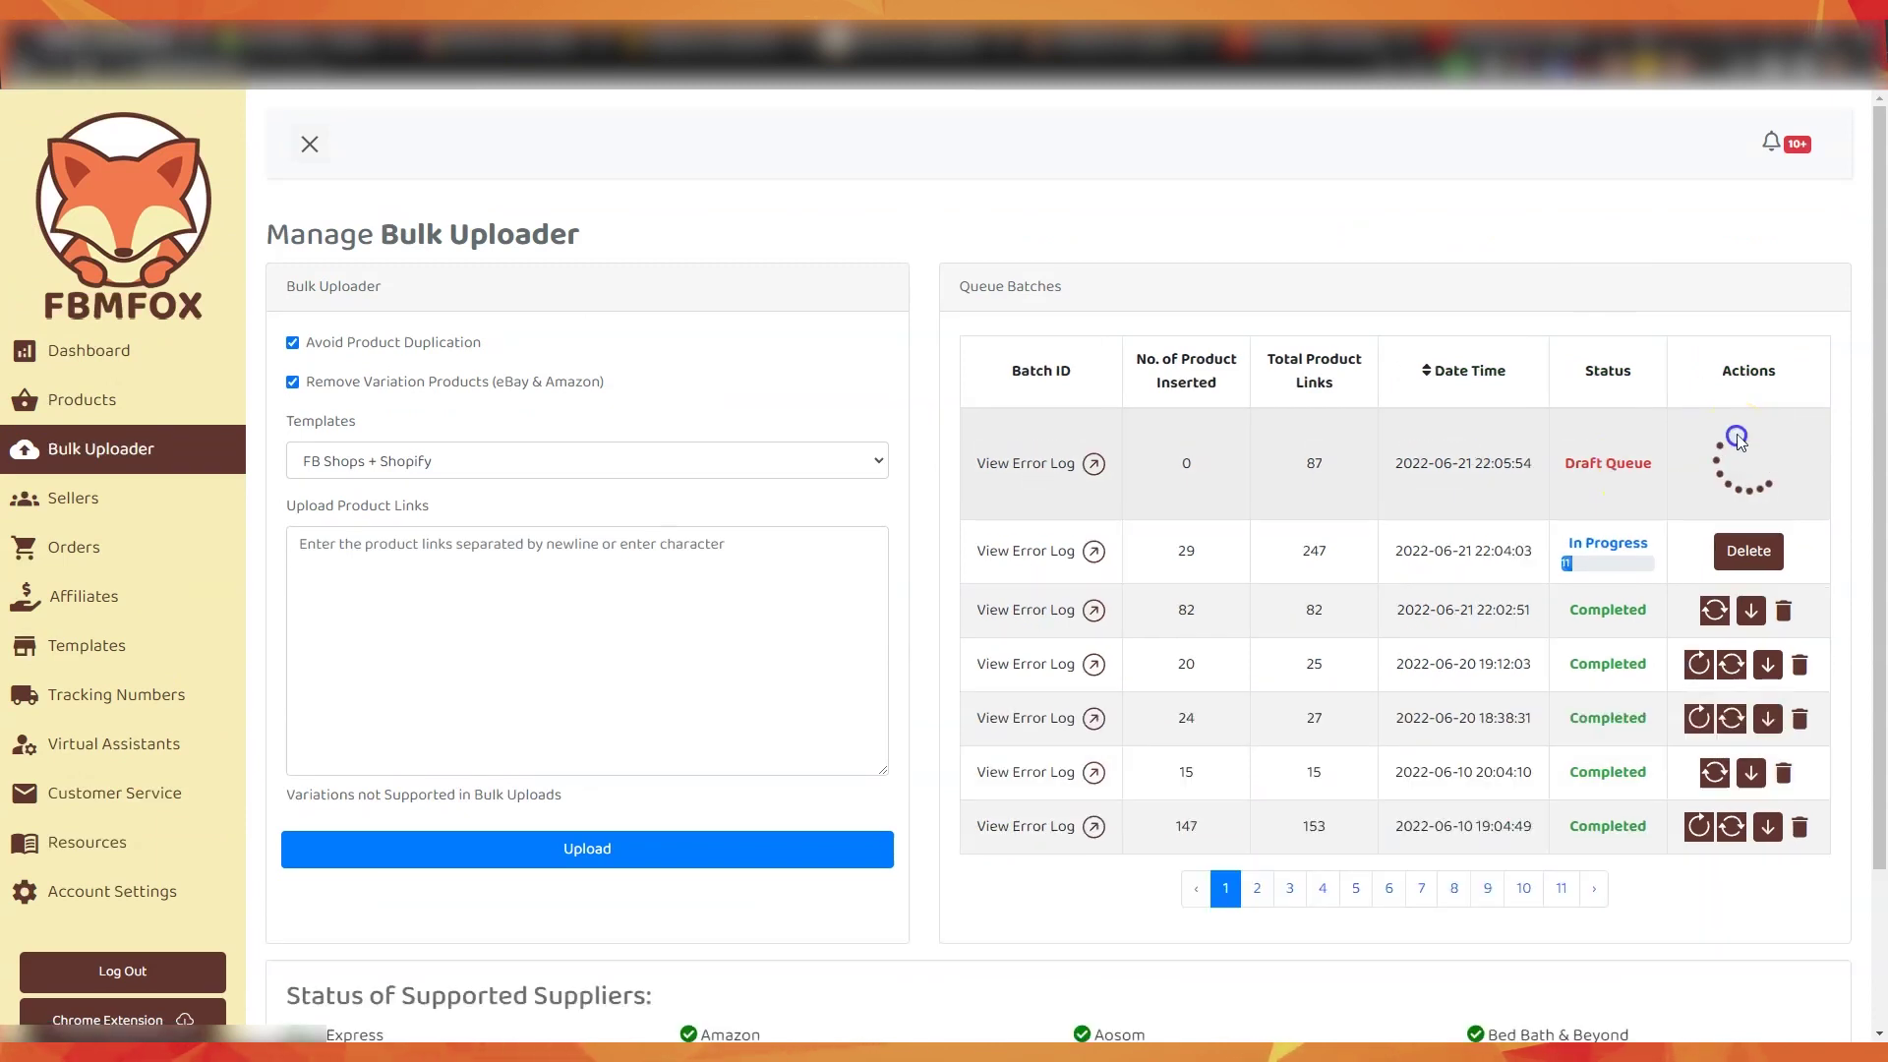